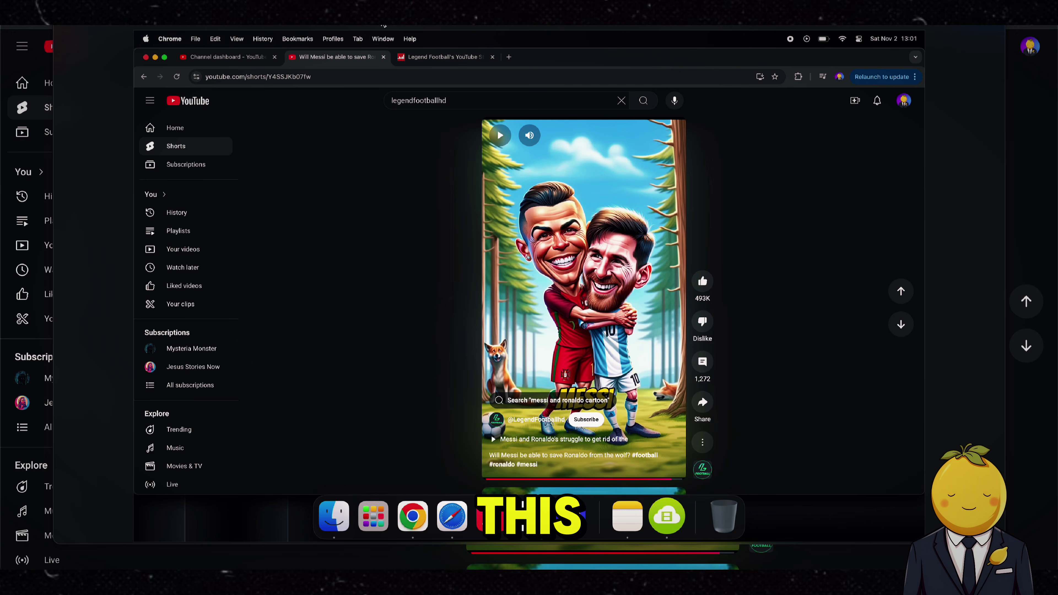
Step: Capture a screenshot of the cartoon Messi and Ronaldo image in the paused YouTube short
key(super+shift+5)
drag(921, 449, 685, 383)
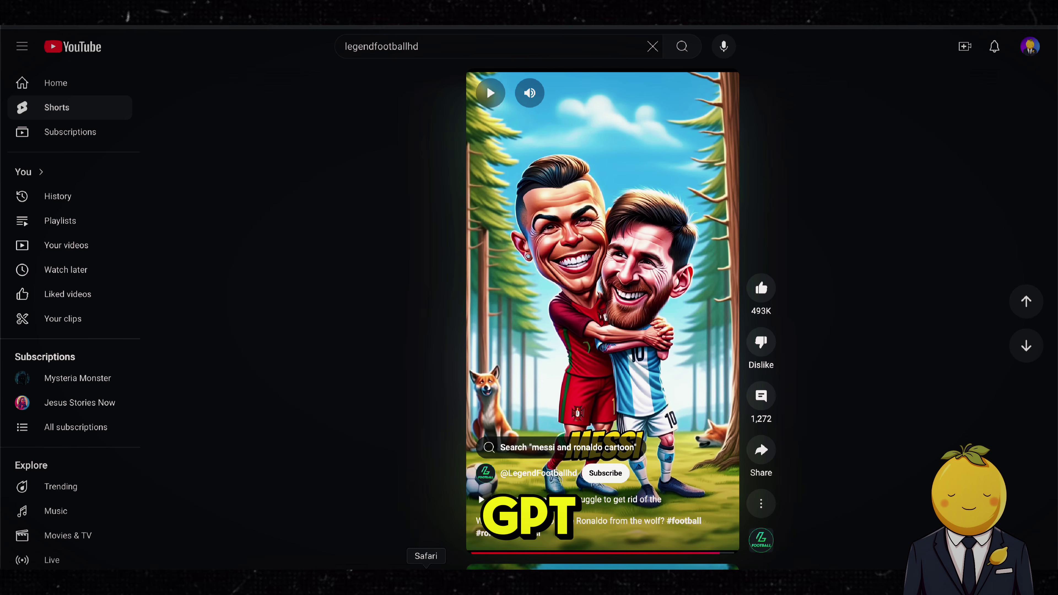
Step: Switch to ChatGPT in Safari and begin the message "hello, give me image prompts for a Messi and Cristiano Ronaldo story"
click(426, 581)
text(h)
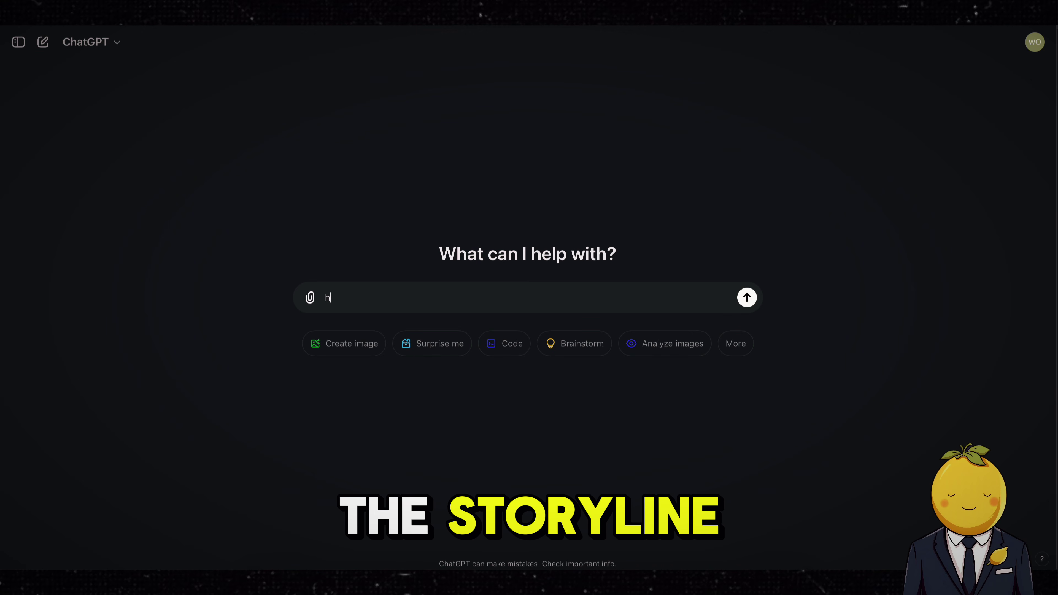
text(ello, give )
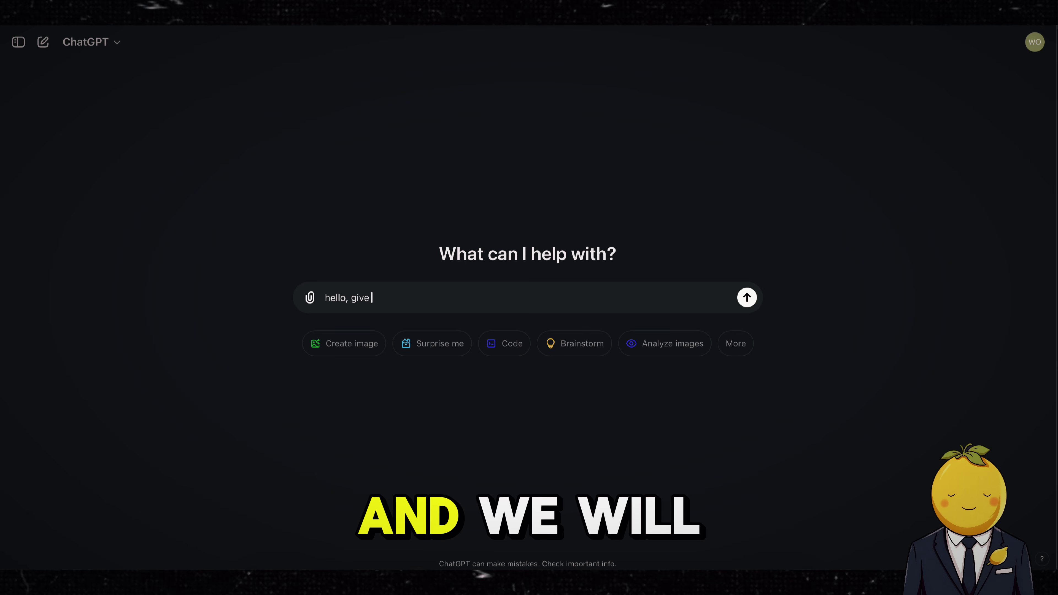
text(me image prom)
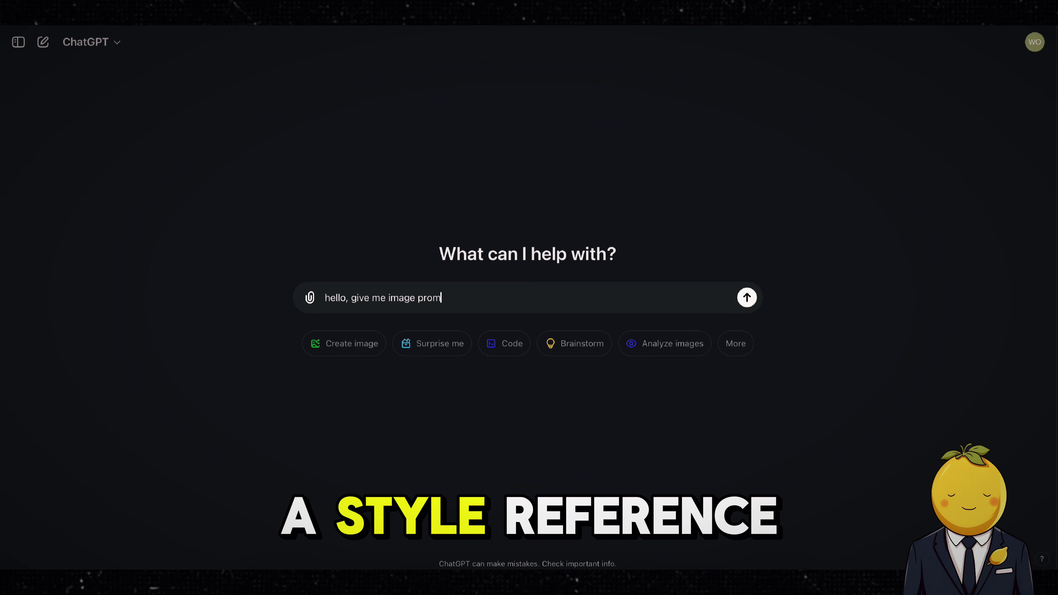
text(pts for a)
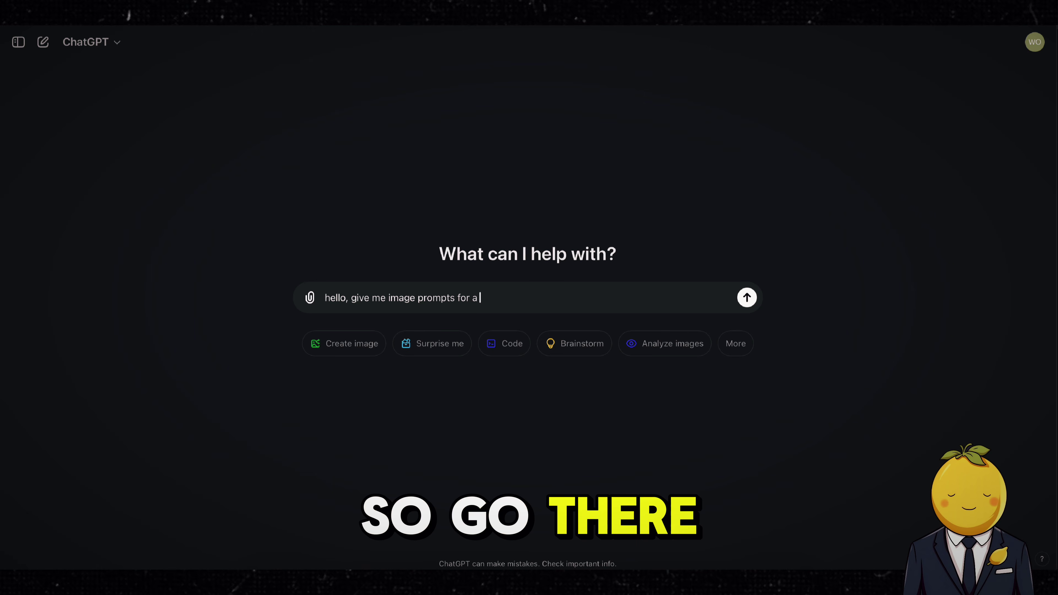
text( mes)
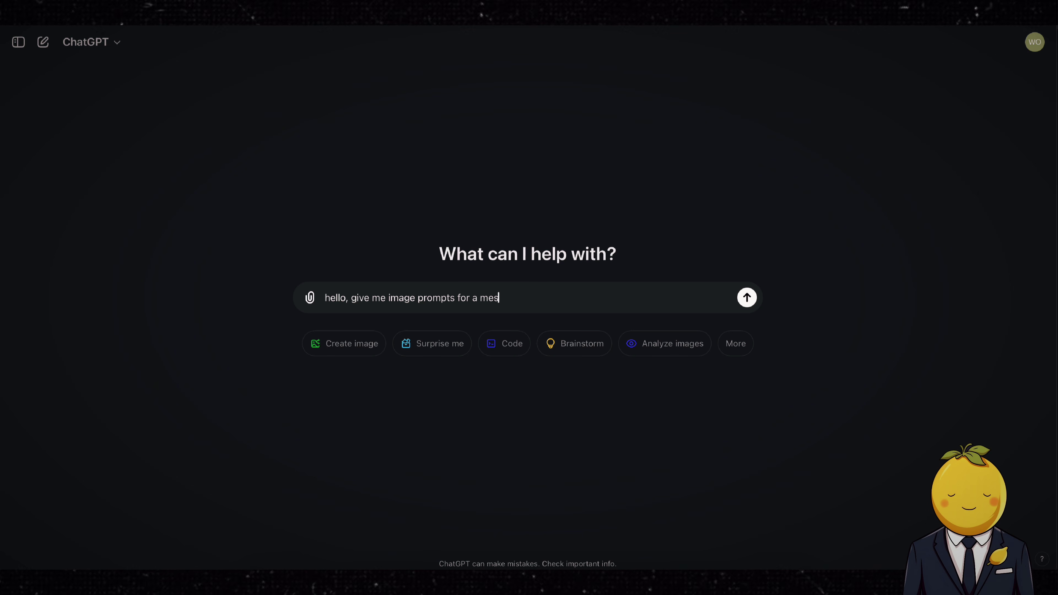
text(si and cristiano Ronaldo story)
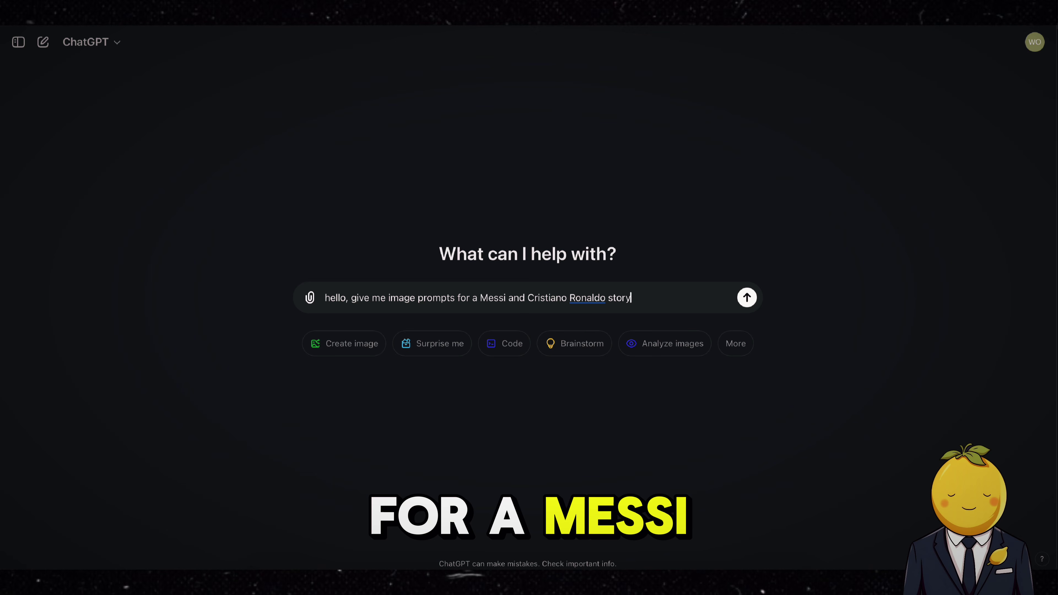
Step: Add to the message that ChatGPT must come up with the story and give image prompts to fully illustrate it with an AI image generator
text(. yes you have to come up with th)
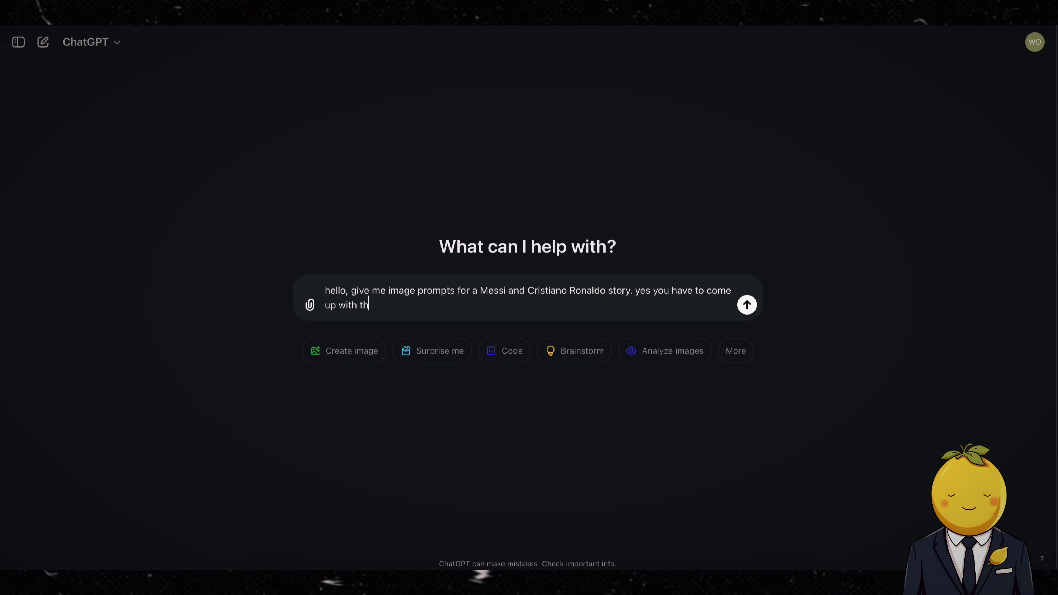
text(e story and you need to give me the image pro)
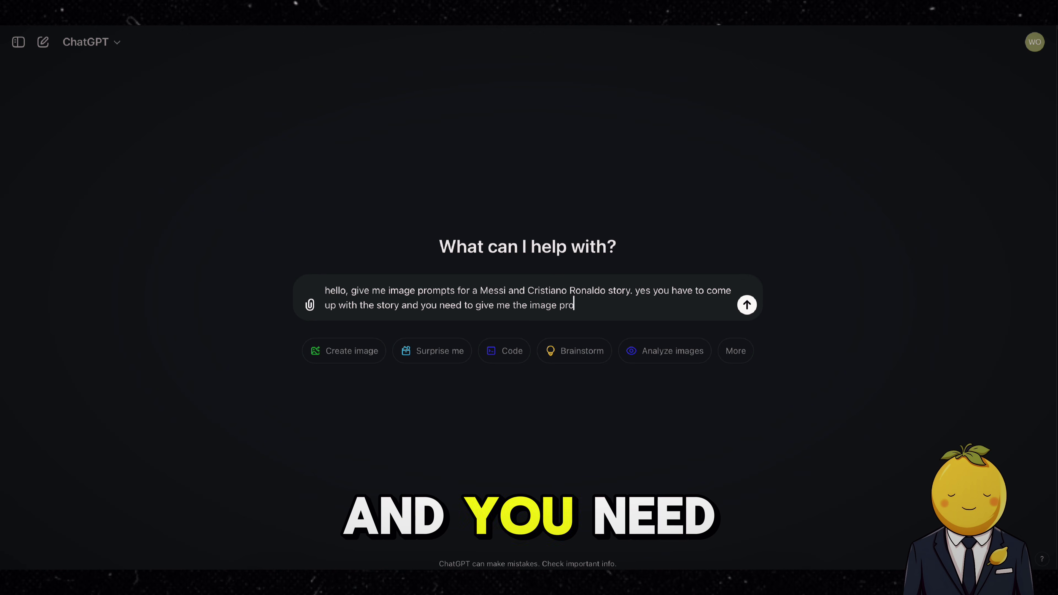
text(mpts so I can fully ill)
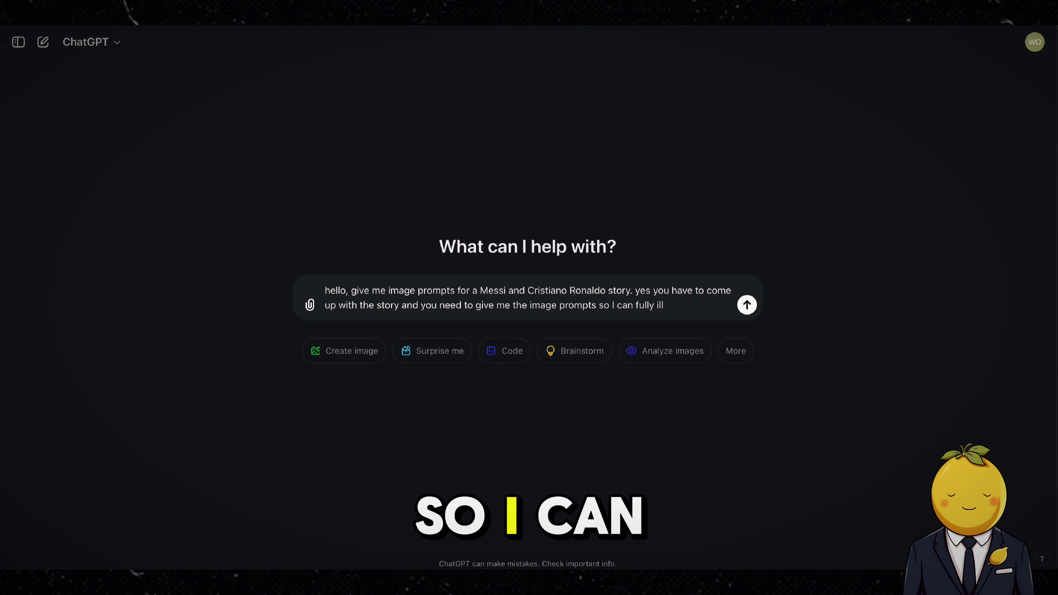
text(ustrate the story with images)
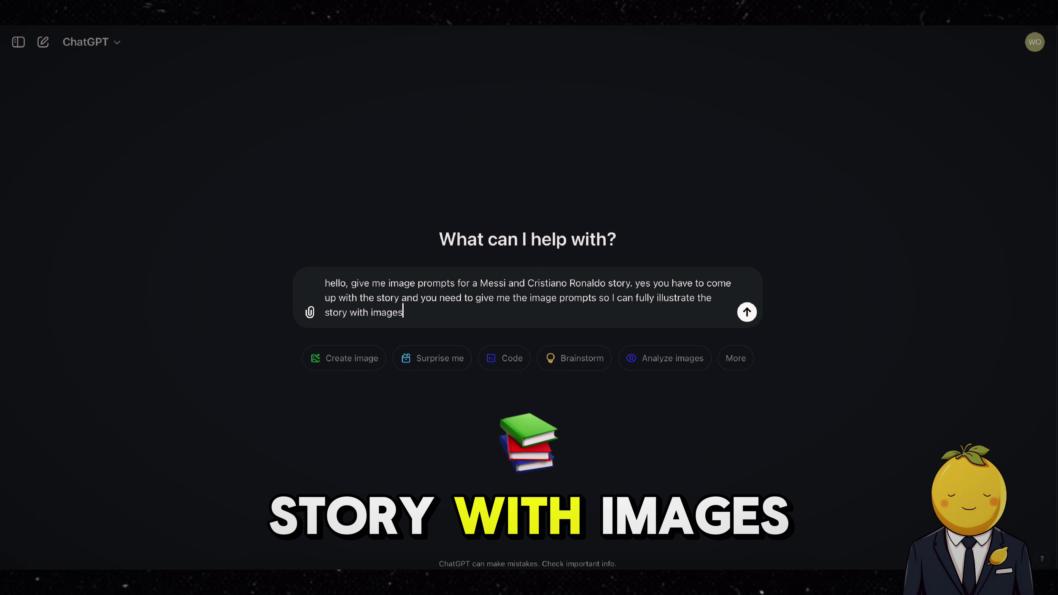
text(, with an AI image generator)
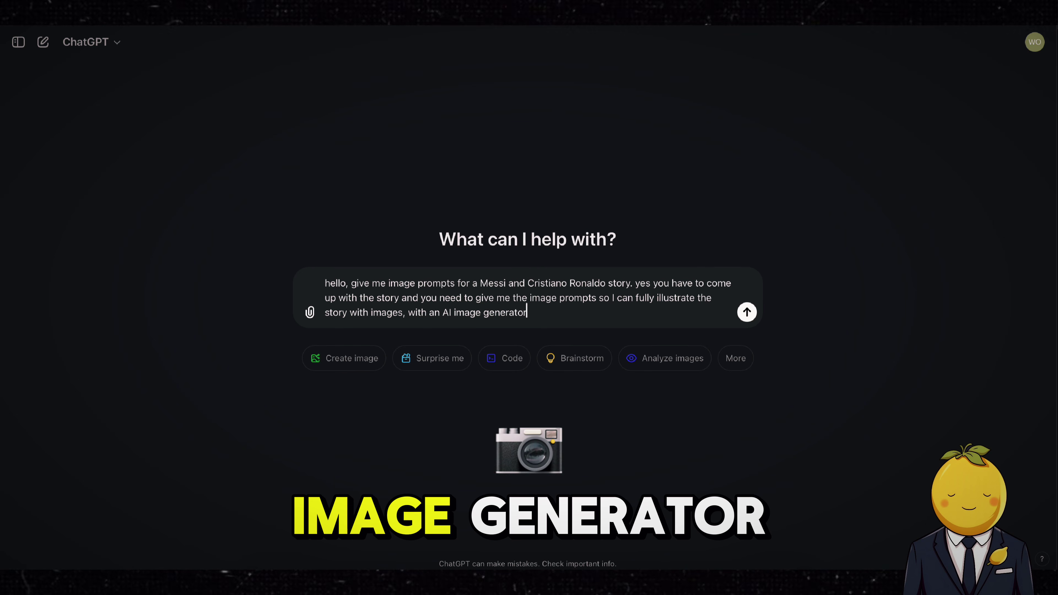
Step: Extend the message to request the voice-over story text and amazing image prompts that keep in mind the style and the characters
text(. and please also give the story text t)
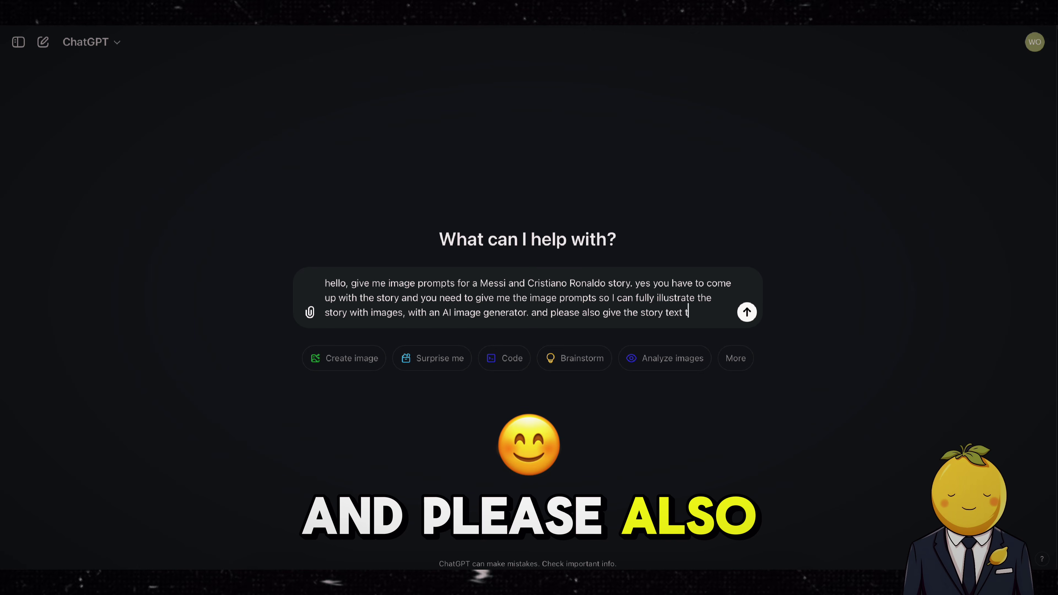
text(hat I will use for the voic)
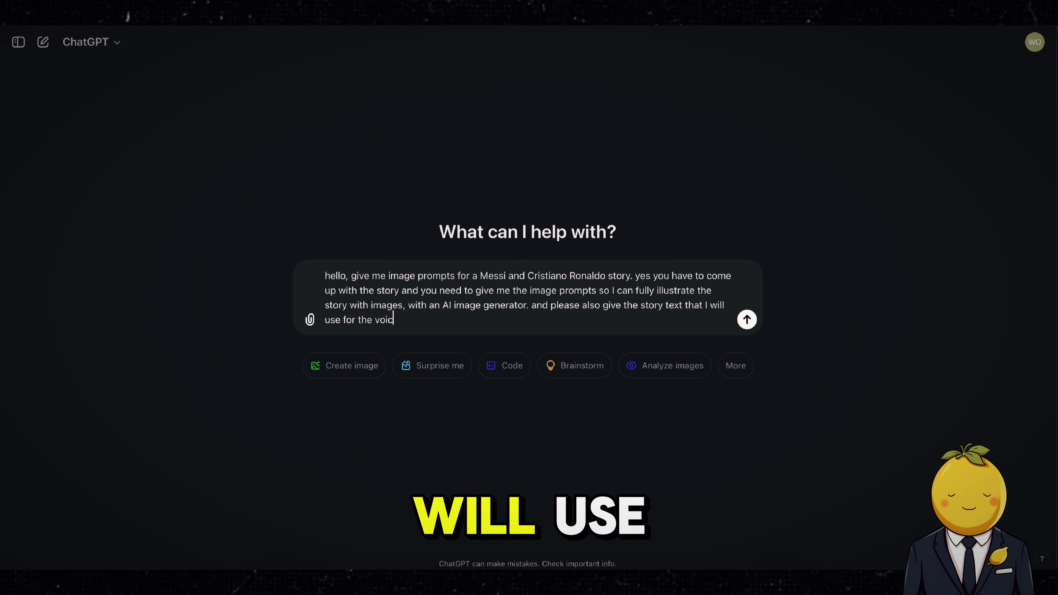
text(e)
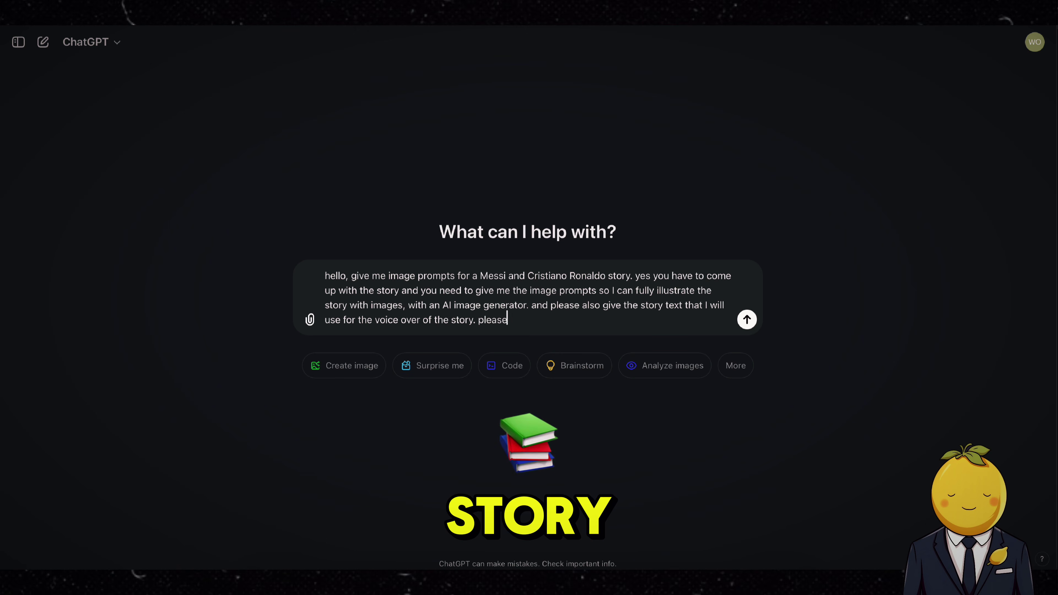
text( over of teh story. please give me amazing image prompts and keep )
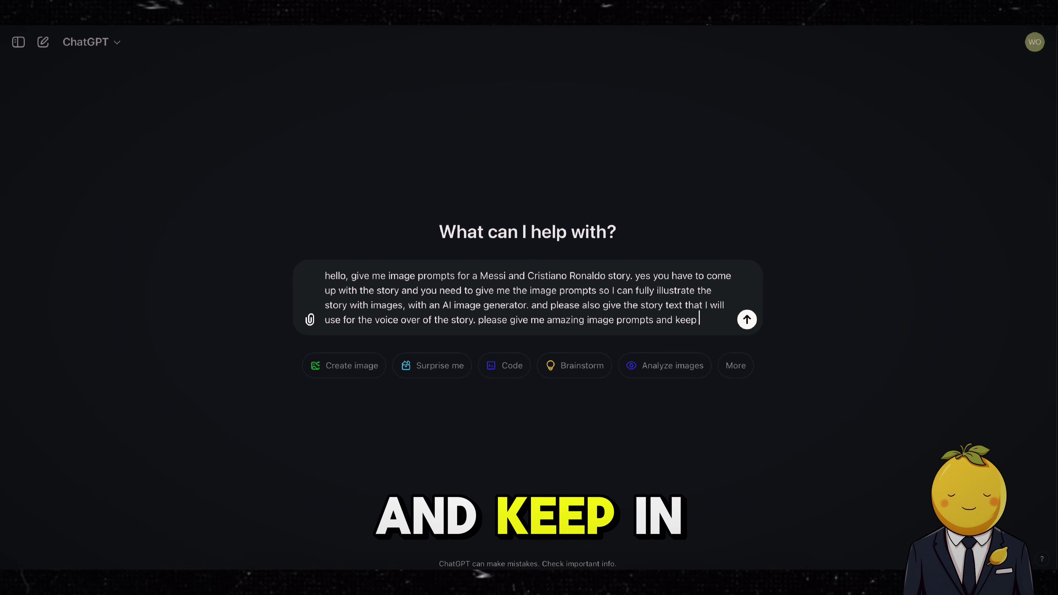
text(in mind the style and the charcters. to )
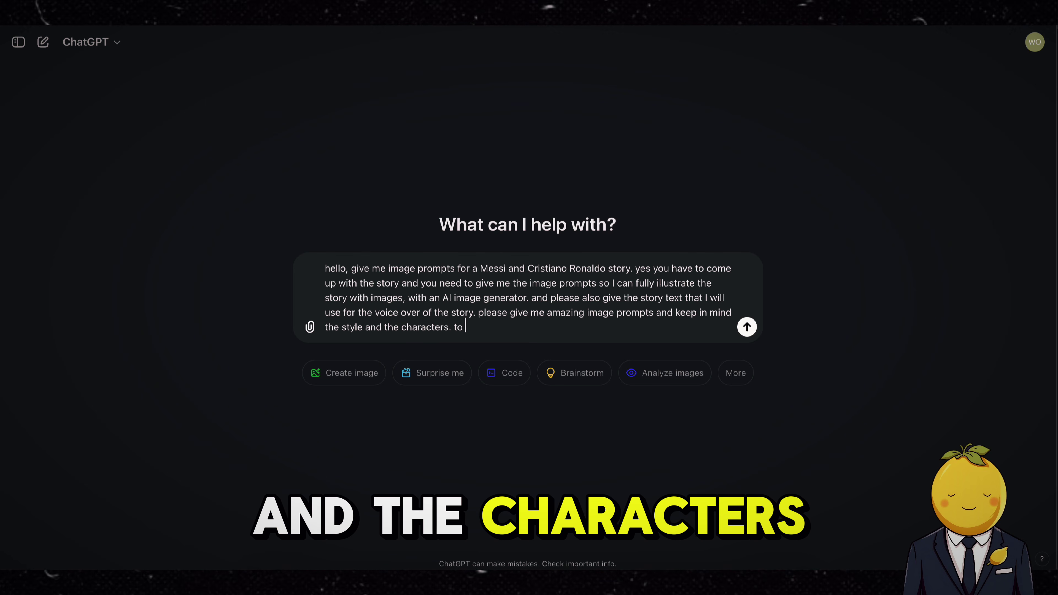
Step: Finish the message with "to give you a better idea how you should design the image prompts, here I will attach an image how I want the image style to be:"
text(give you an)
key(BackSpace)
text(better idea how you)
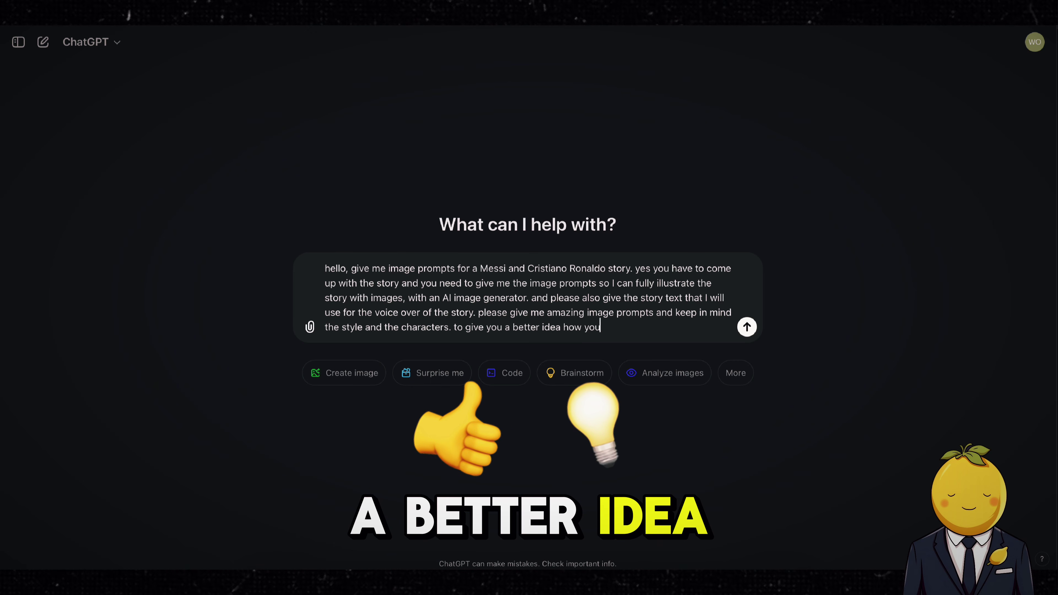
text( should design the image prompts,)
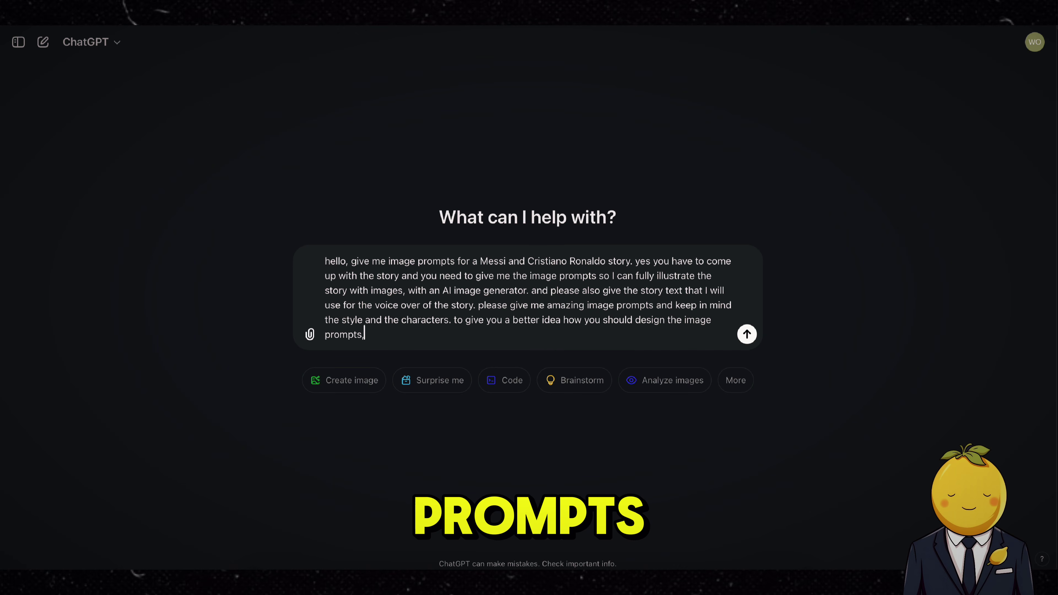
text( here I will attach an image how I)
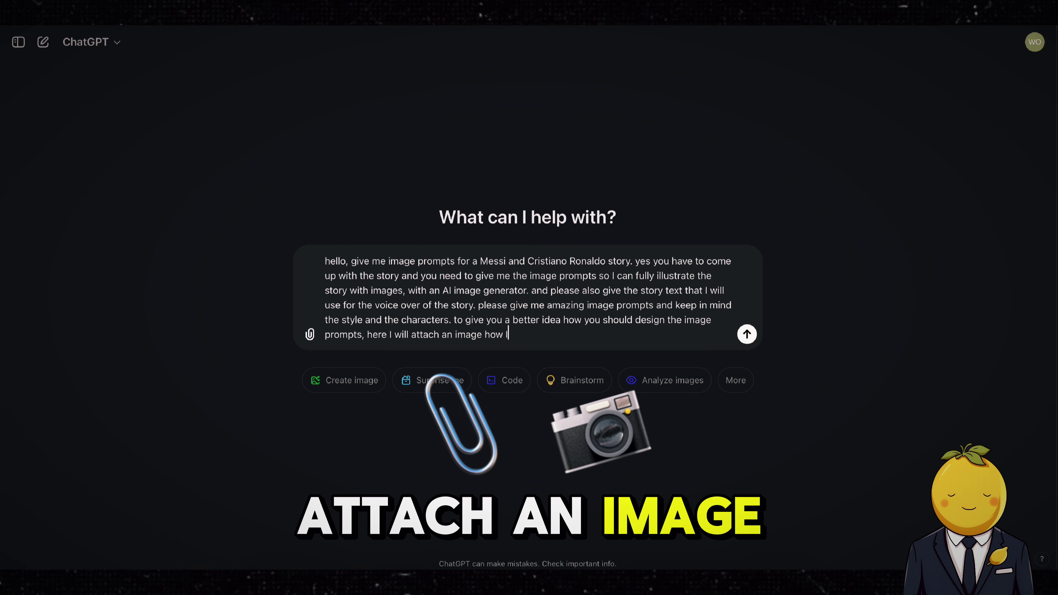
text( want the image style to be:)
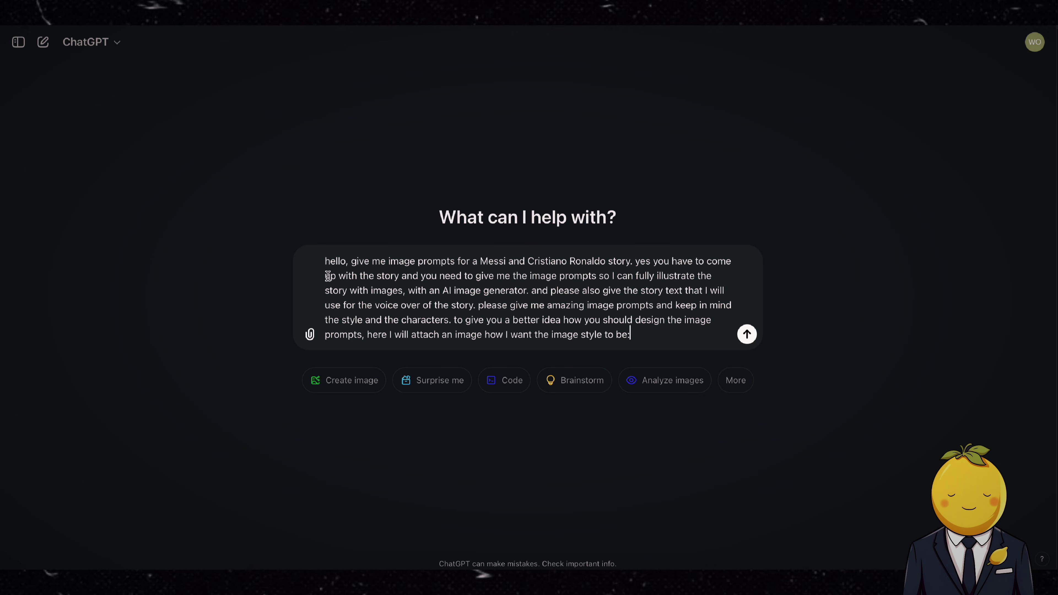
Step: Attach the file "Screenshot 2024-11-02 at 13.01.04" from the computer's recent files and send the message
click(314, 334)
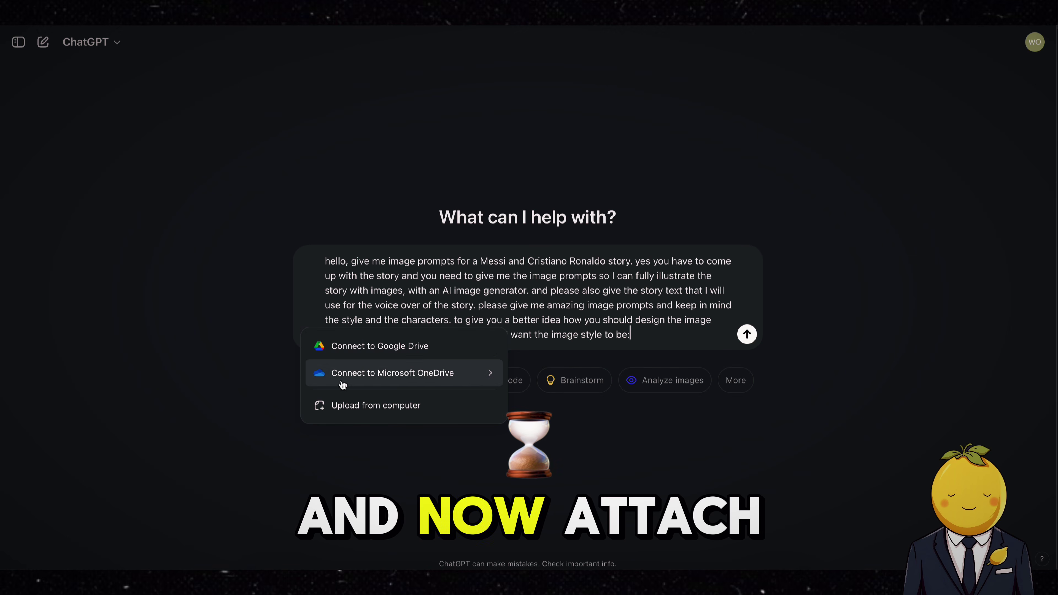
click(355, 407)
click(208, 166)
click(314, 218)
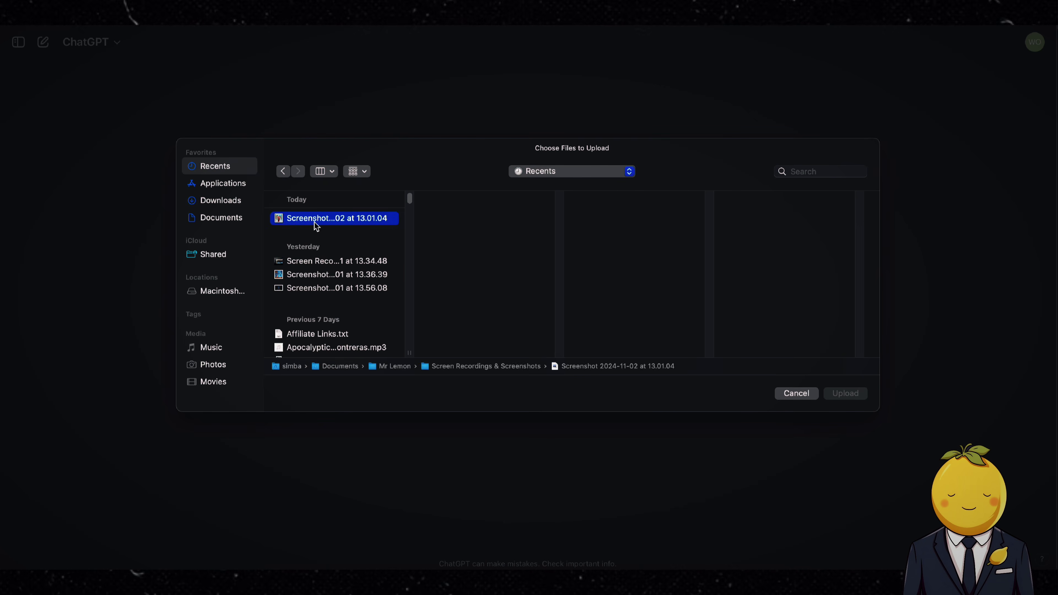
click(845, 394)
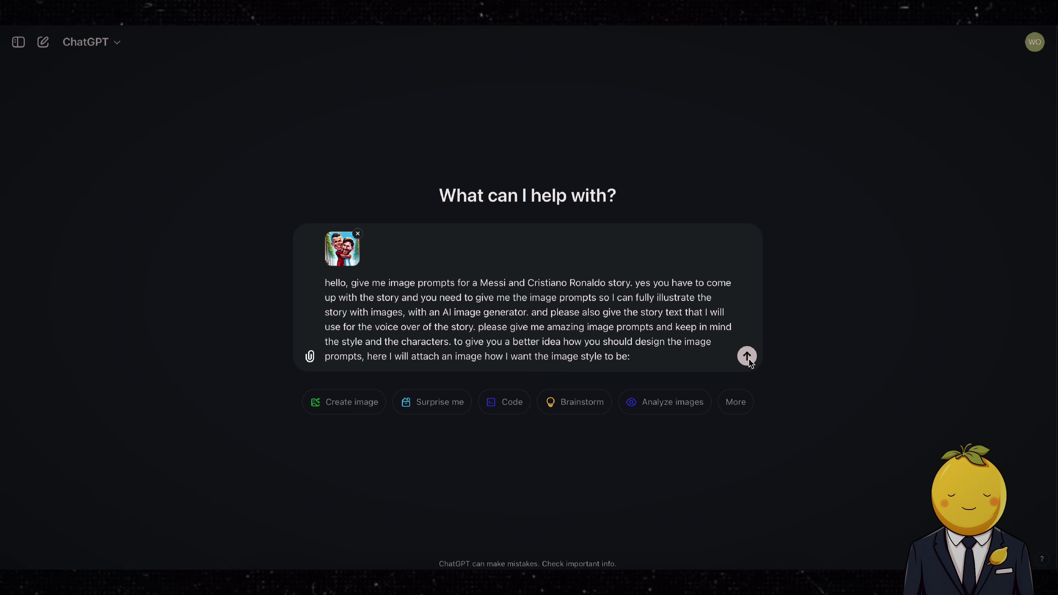
click(747, 356)
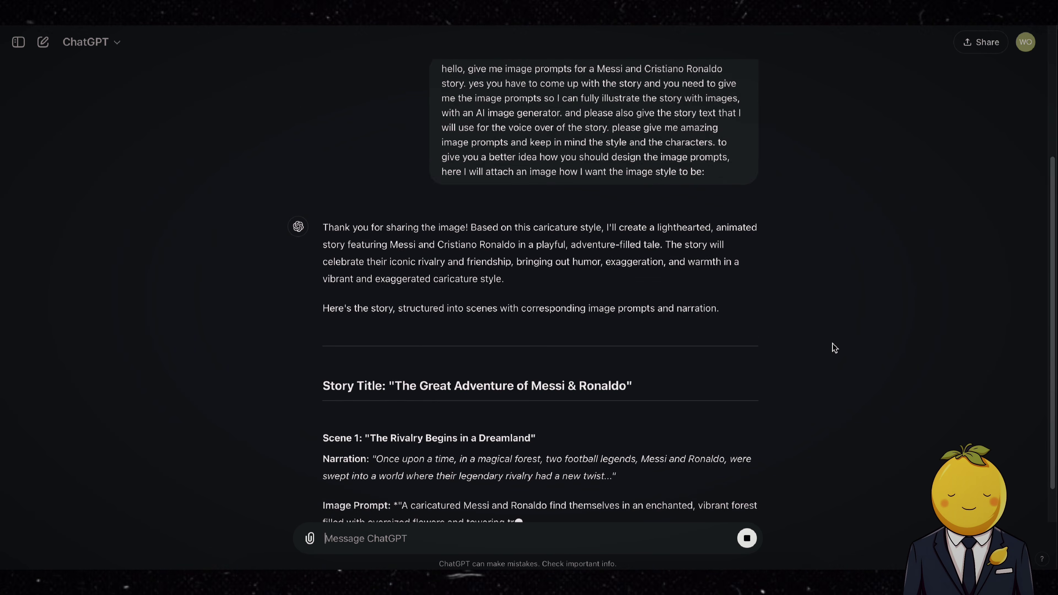
Step: Read through the generated story's scenes, checking the narration and image prompt of each one
scroll(833, 341, down, 20)
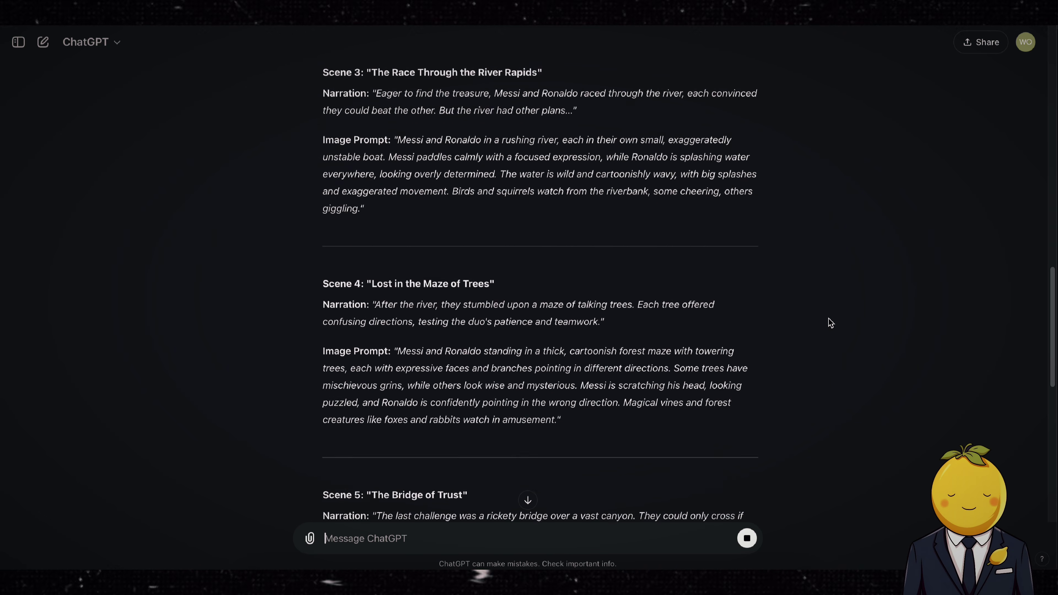
scroll(825, 298, down, 4)
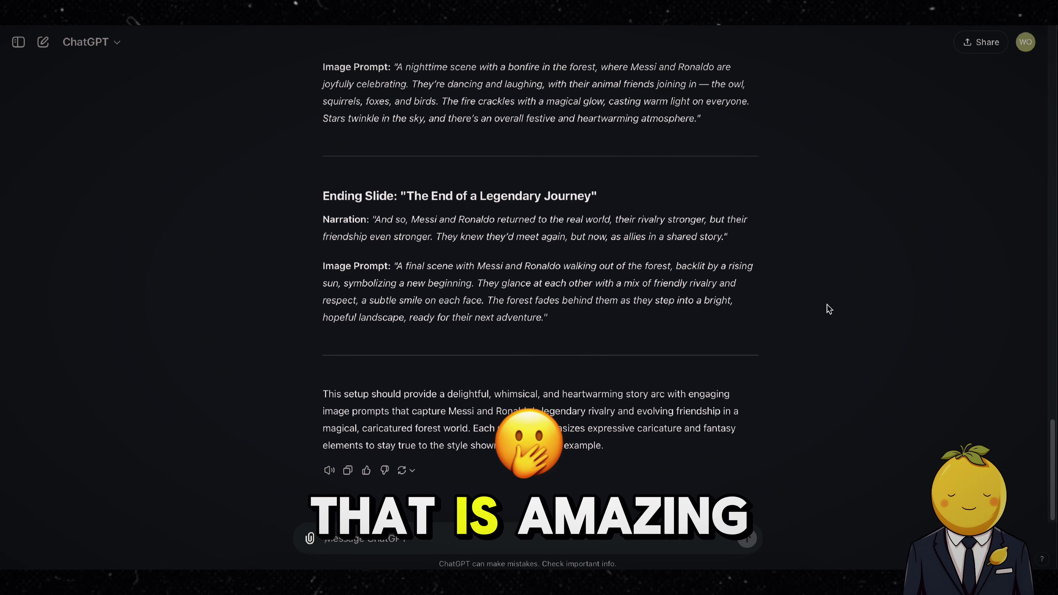
scroll(827, 307, up, 2)
scroll(577, 350, up, 3)
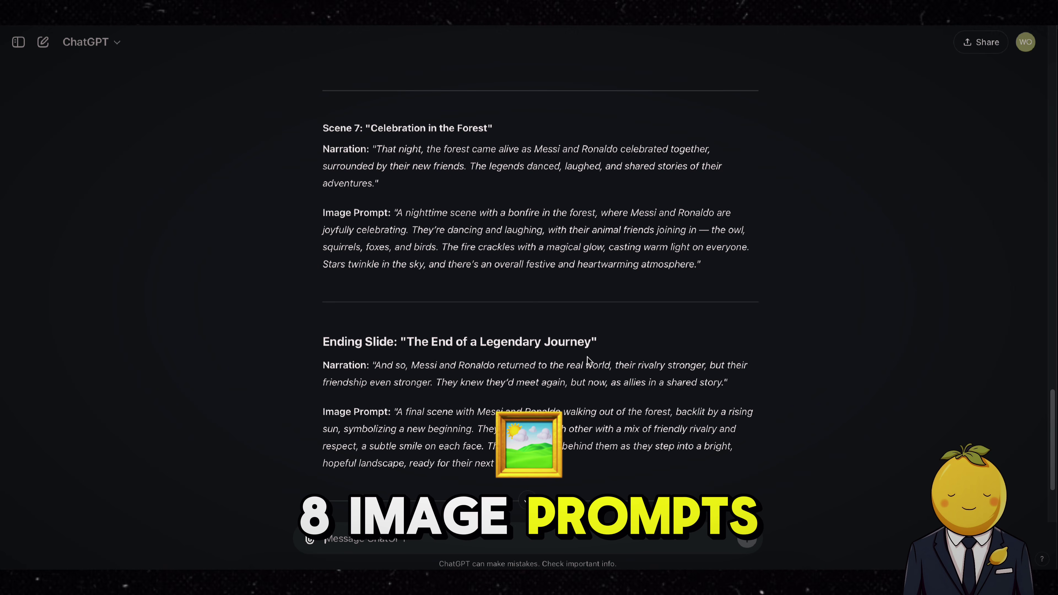
scroll(640, 361, down, 4)
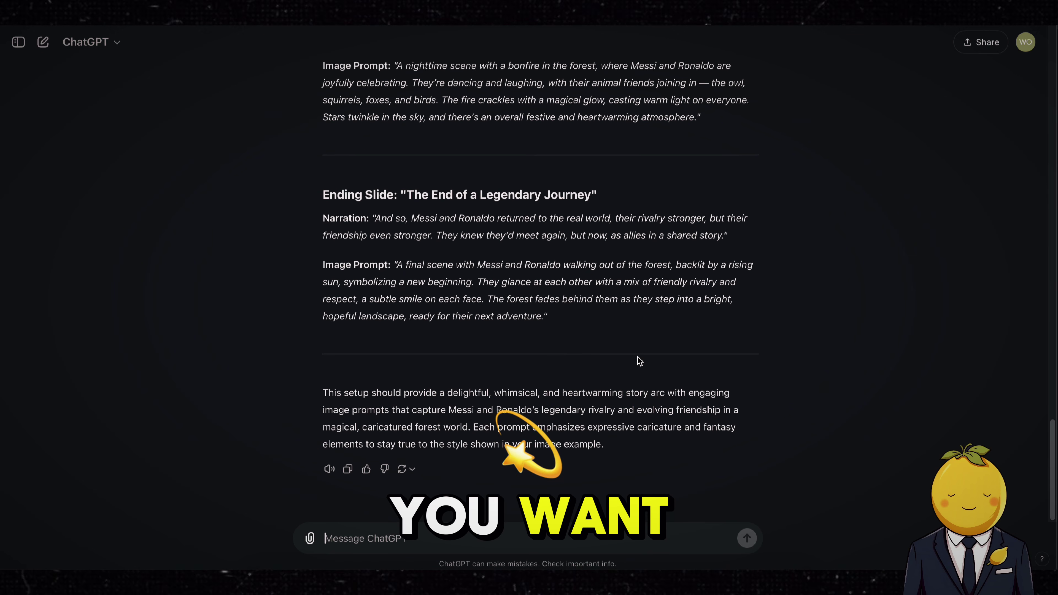
scroll(640, 361, down, 1)
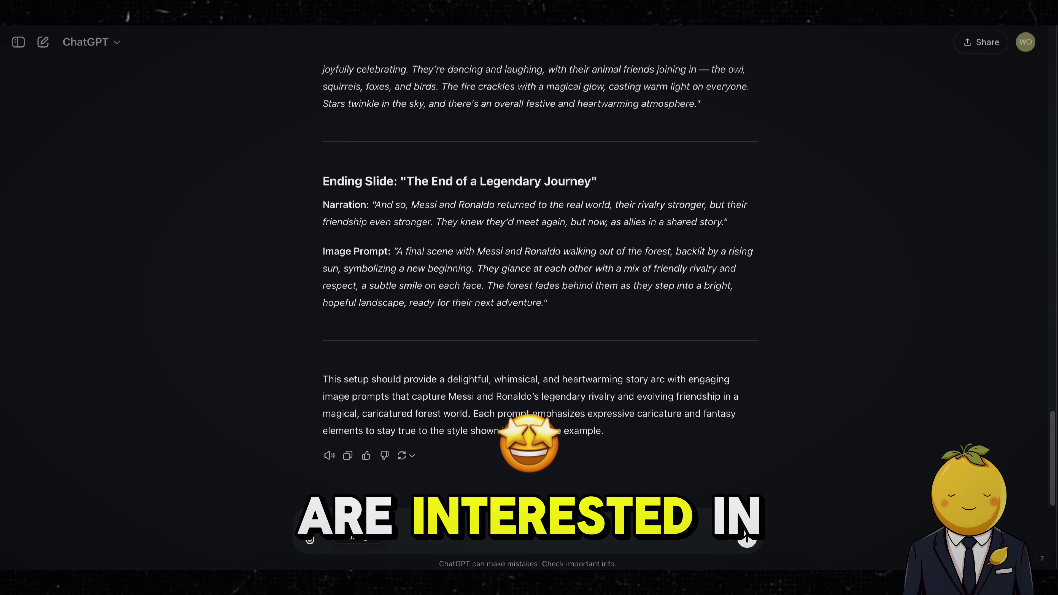
Step: Send the follow-up "ok amazing, please give me the narration text in one go, so it is easy to read"
text(ok amazing, please give me the)
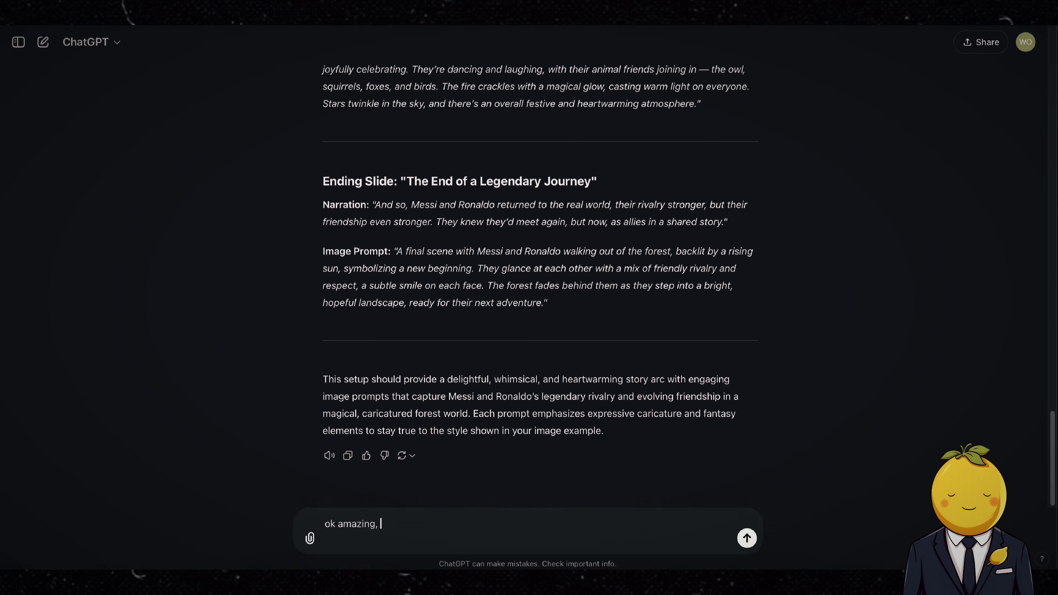
text( narration text in one )
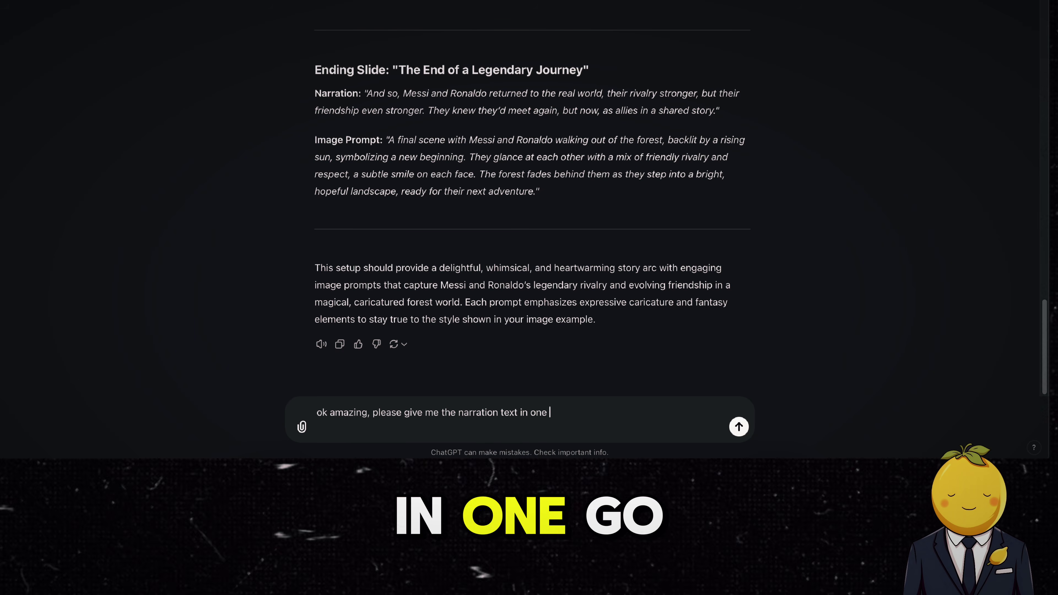
text(go, so it is easy to read)
key(Return)
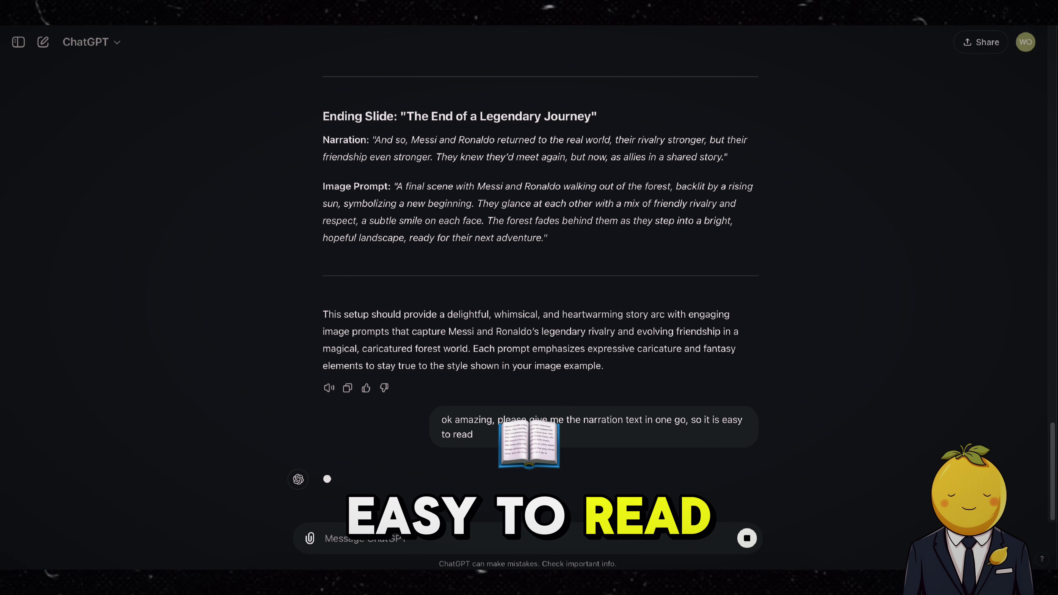
Step: Copy all narration paragraphs below the story title, from "Once upon a time" through "as allies in a shared story."
scroll(257, 386, down, 5)
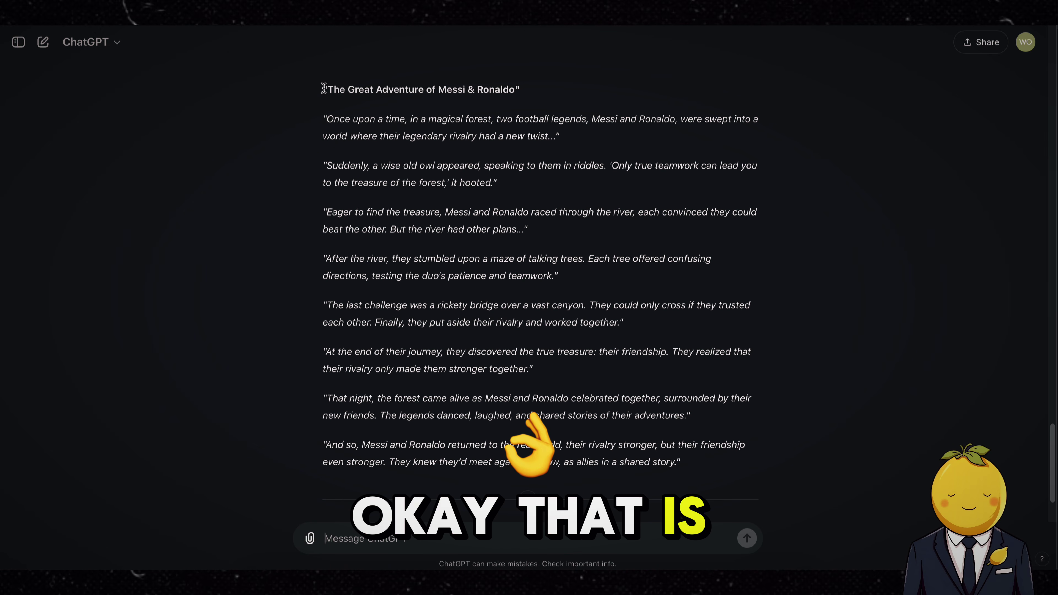
drag(357, 90, 680, 459)
right_click(679, 459)
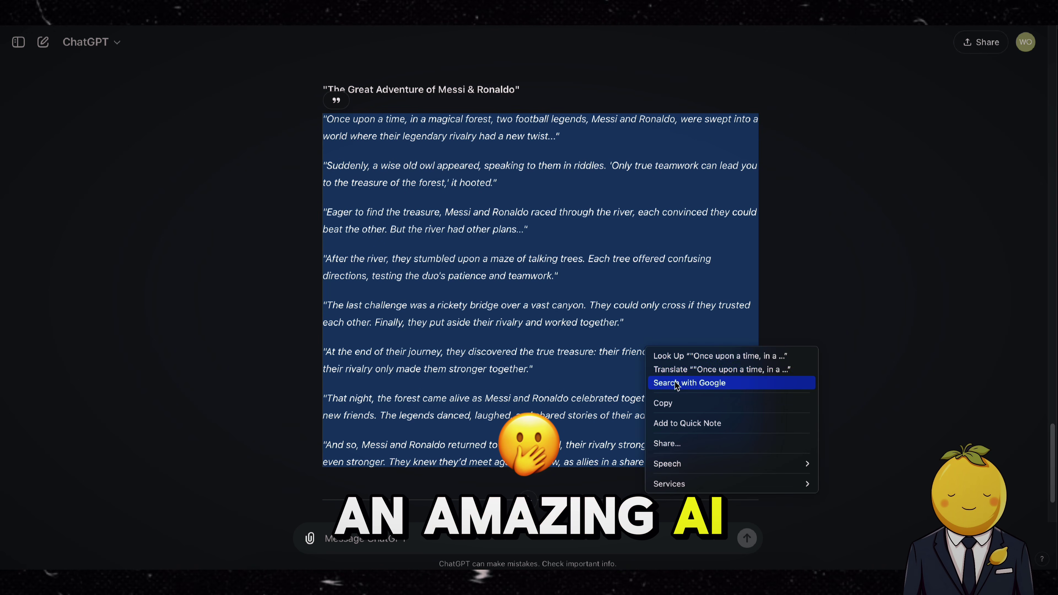
click(677, 402)
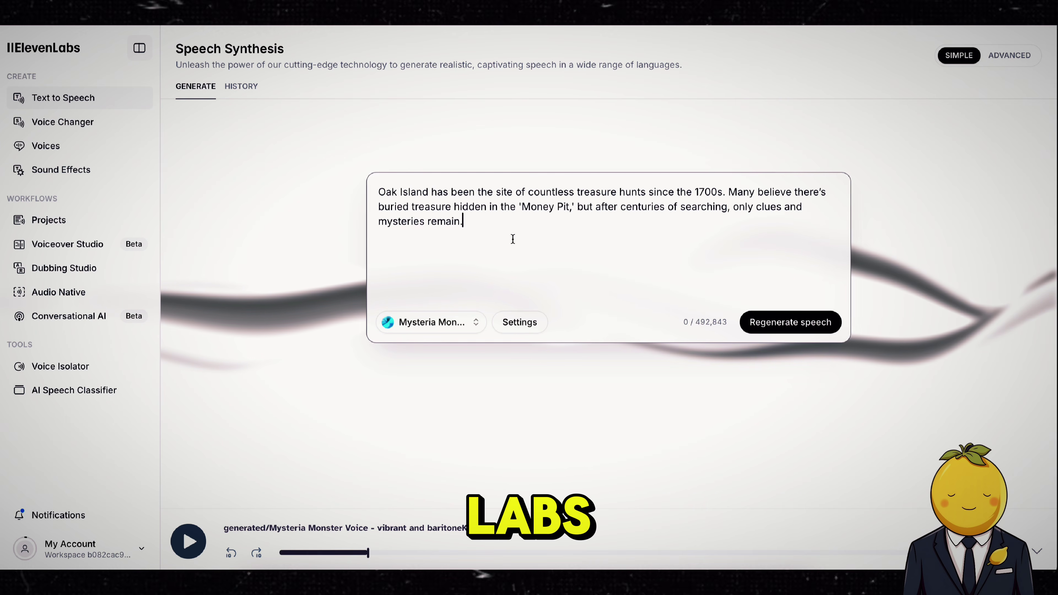
Step: In ElevenLabs, clear the old text from the speech box and open the community voice library on Narrative & Story voices
key(ctrl+a)
key(BackSpace)
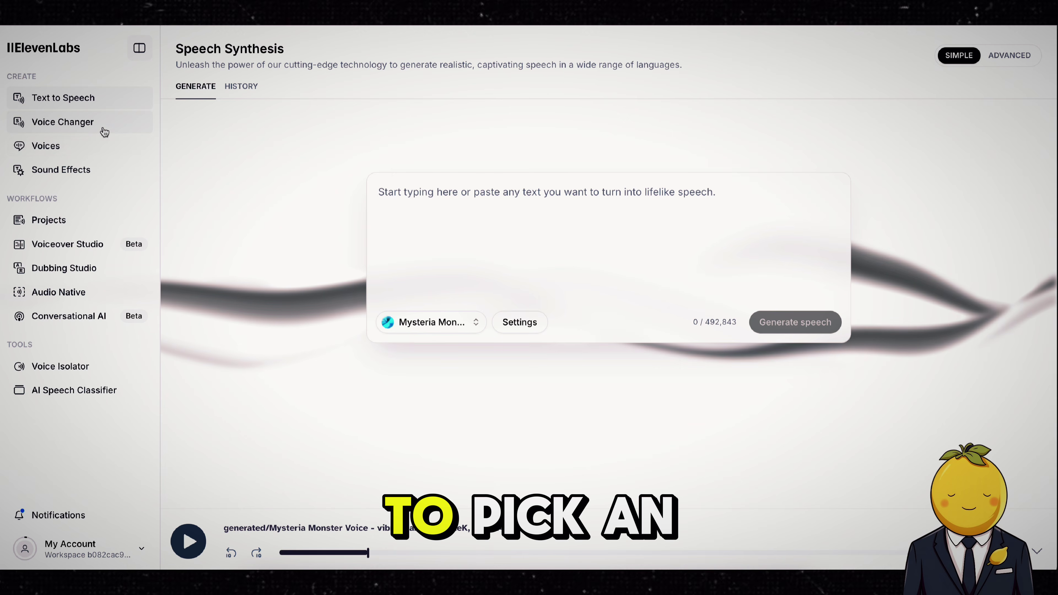
click(77, 148)
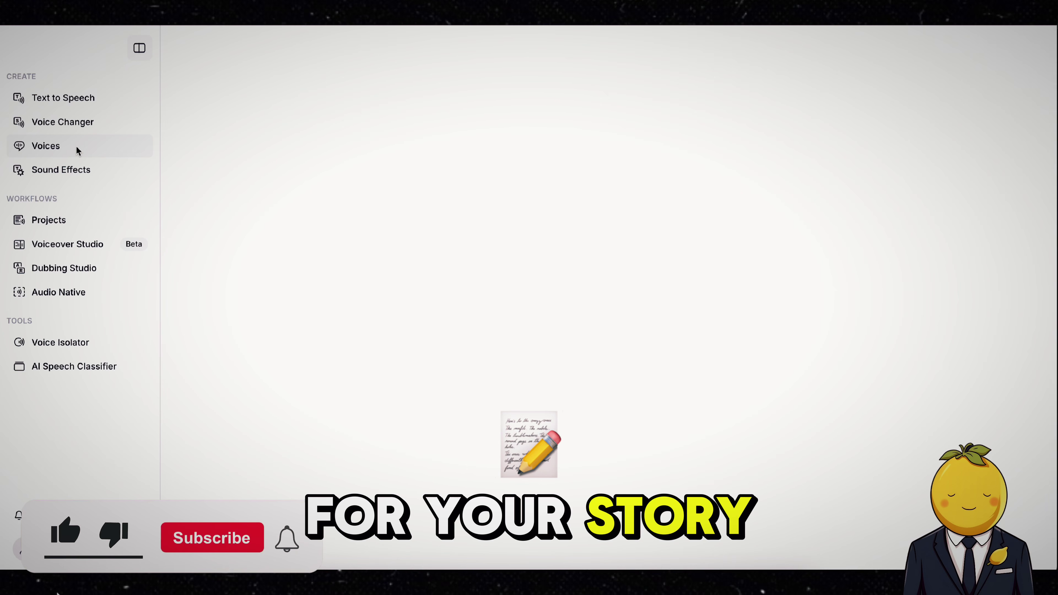
click(244, 88)
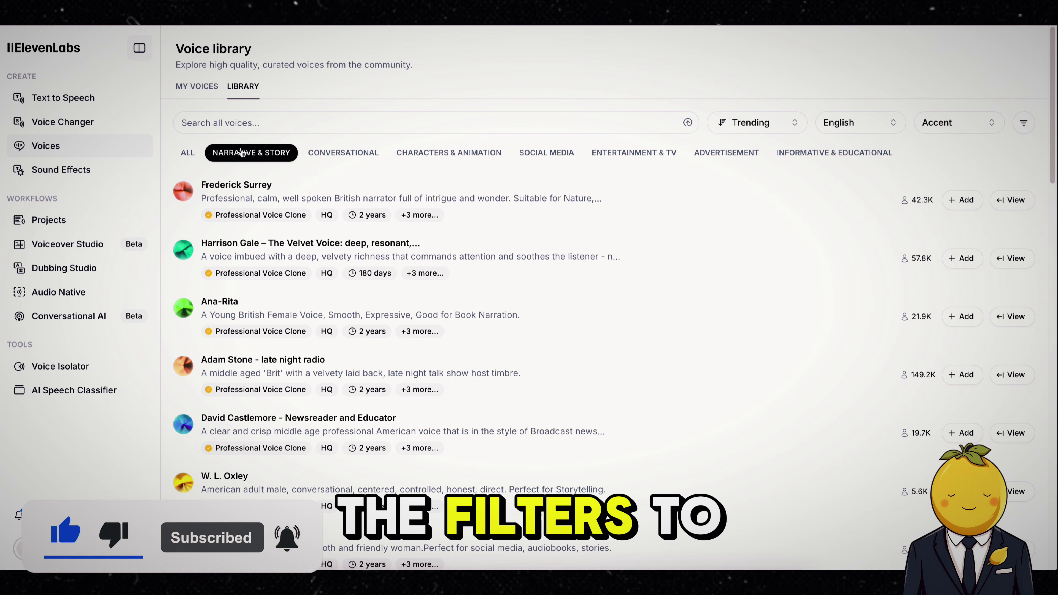
Step: Check the language and accent filter options available in the voice library
click(846, 132)
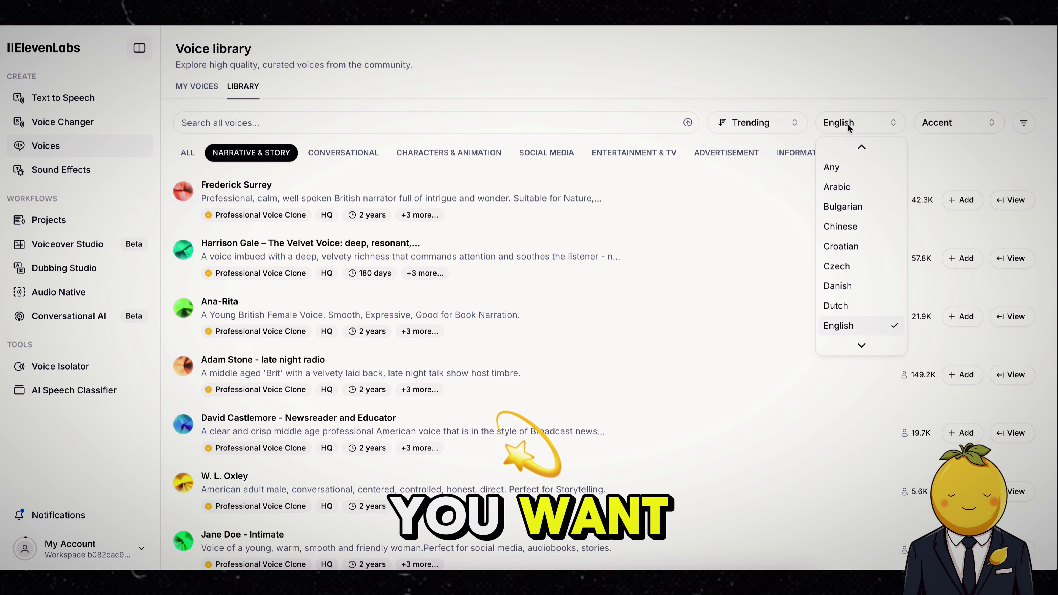
click(850, 128)
click(969, 129)
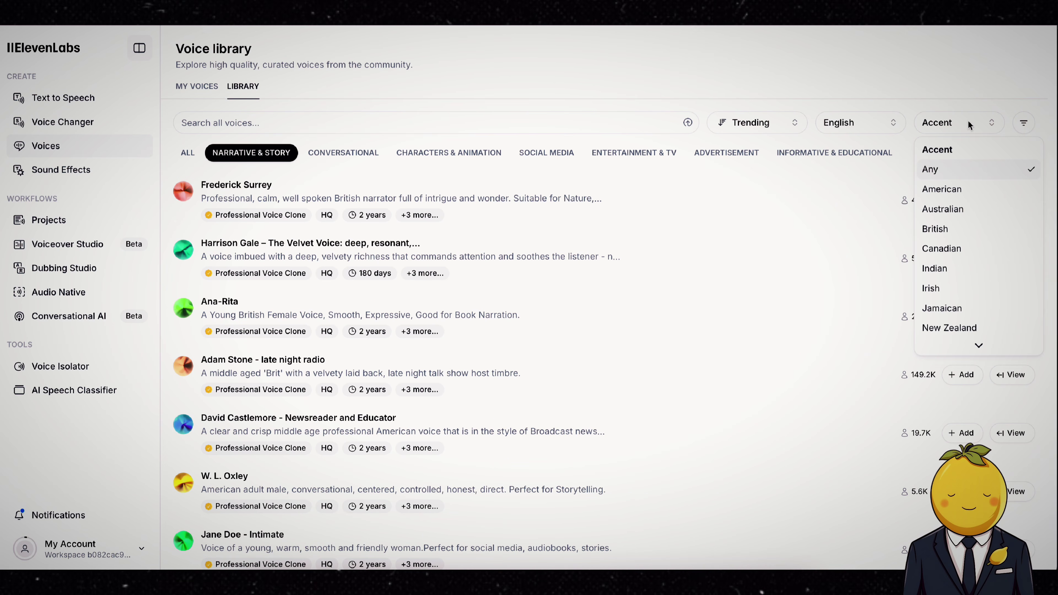
key(Escape)
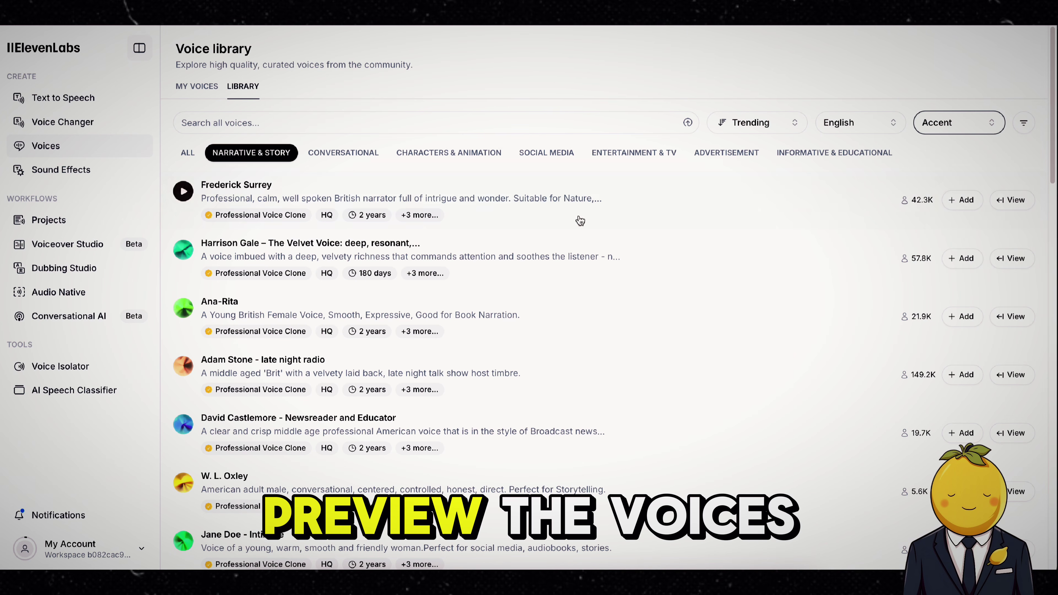
Step: Preview narrator voices, then add "David Castlemore - Newsreader and Educator" and use it for speech generation
click(183, 250)
click(177, 428)
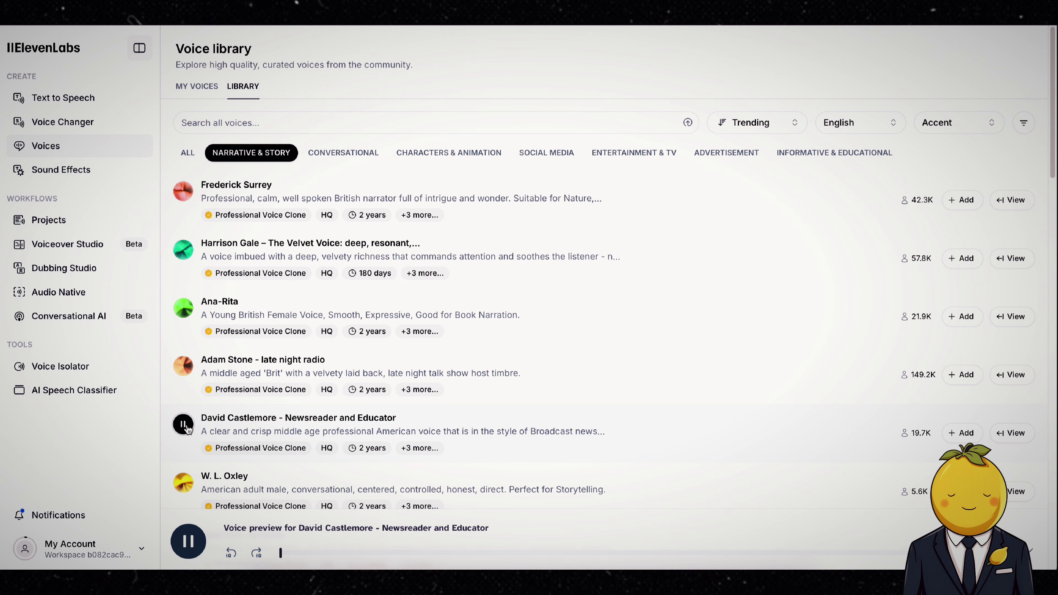
scroll(179, 430, down, 4)
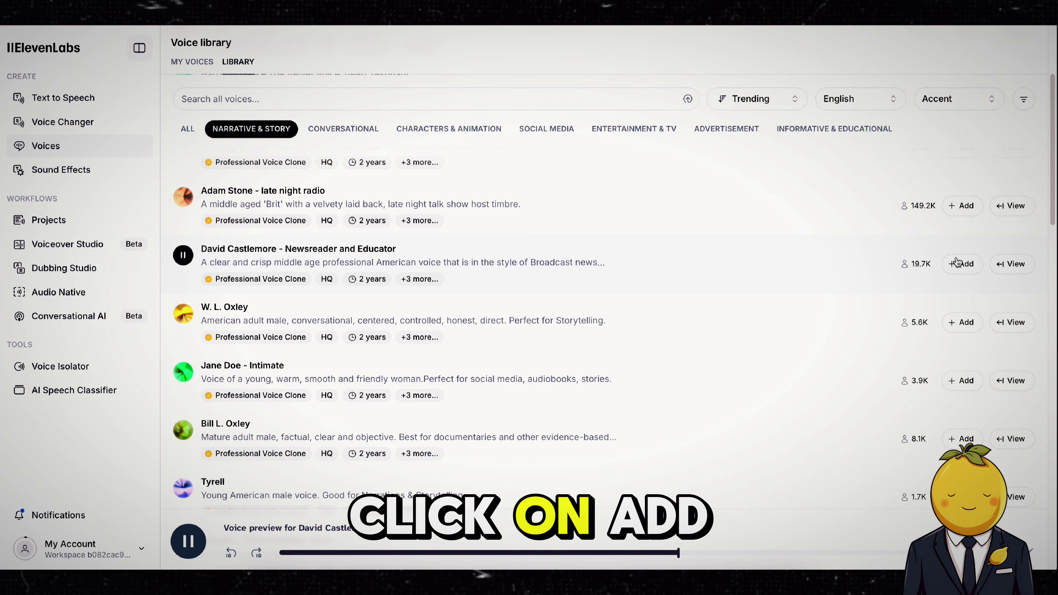
click(964, 265)
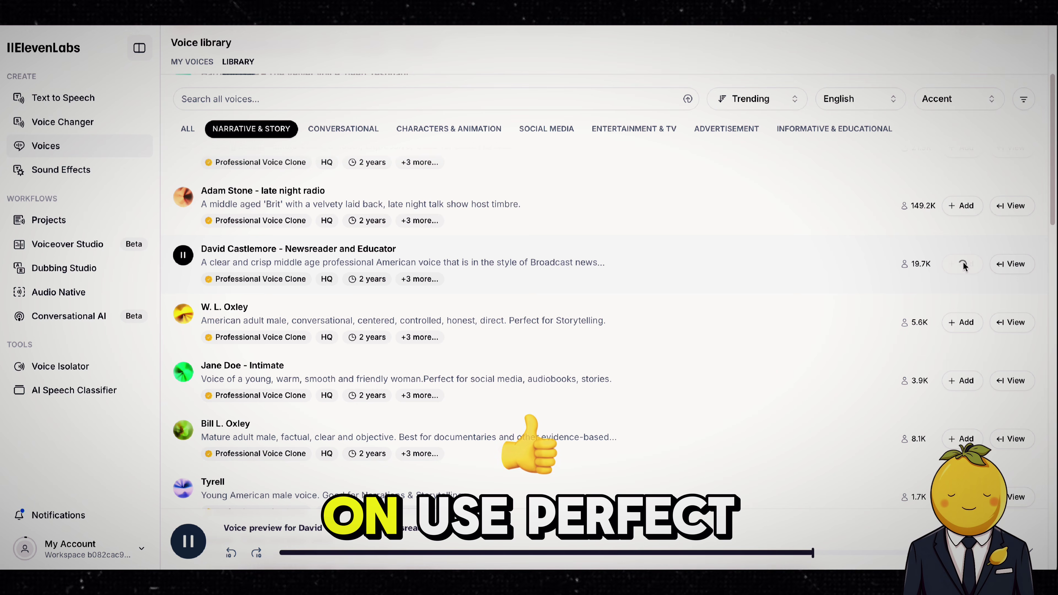
click(964, 265)
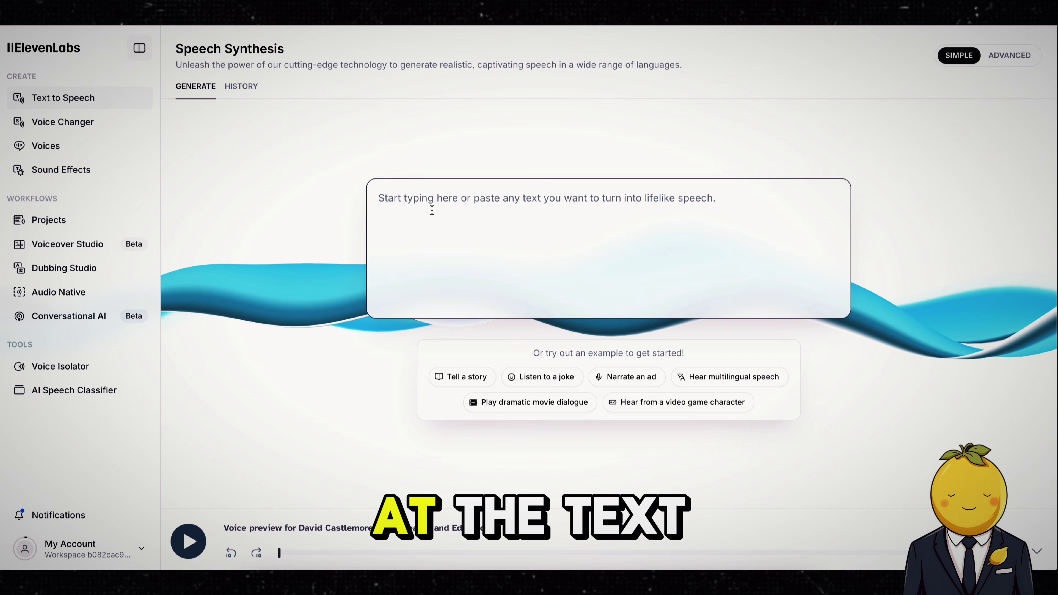
Step: Paste the copied narration into the text-to-speech box and generate the speech
key(ctrl+v)
scroll(470, 189, up, 10)
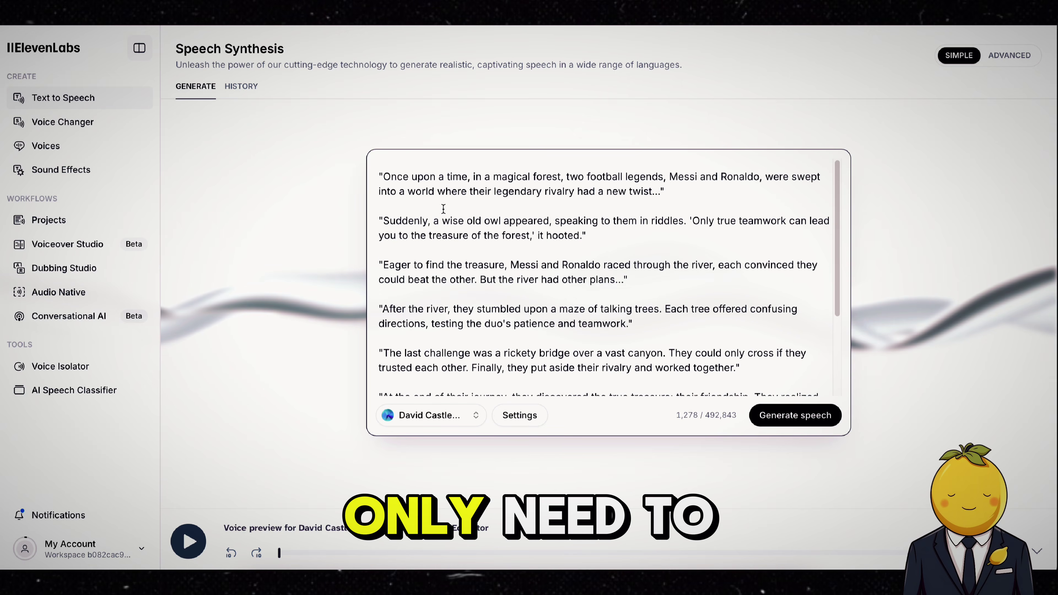
click(797, 416)
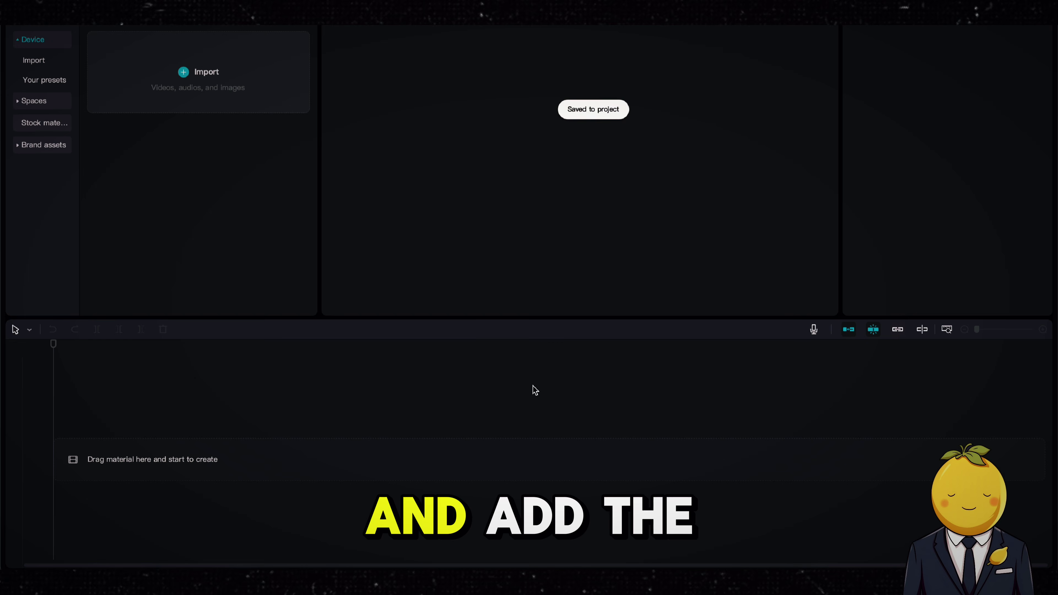
Step: In CapCut, add the newly generated ElevenLabs narration MP3 from the Downloads folder to the empty timeline
click(198, 72)
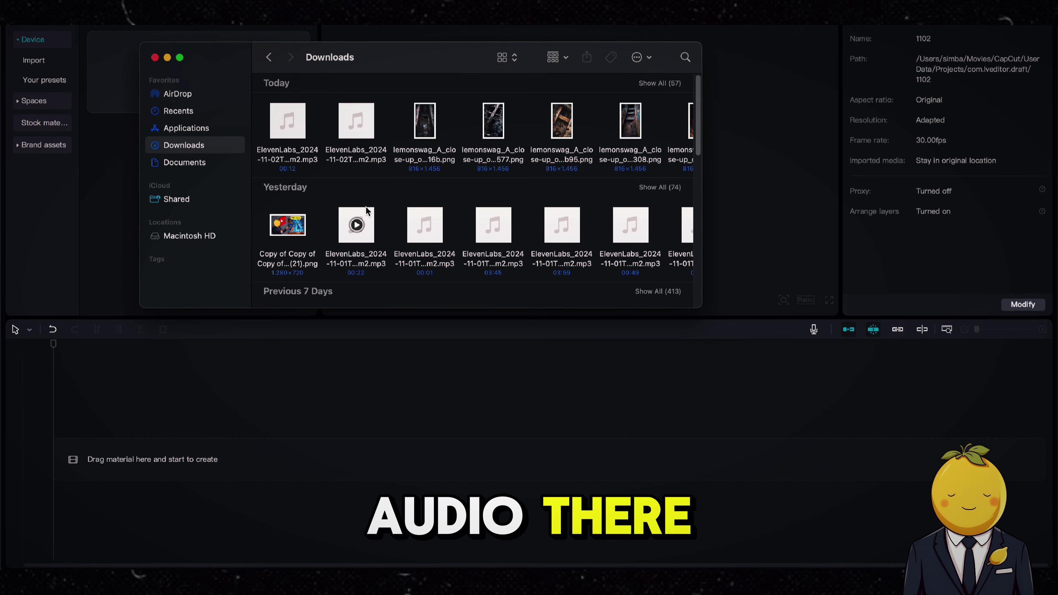
click(346, 148)
click(356, 227)
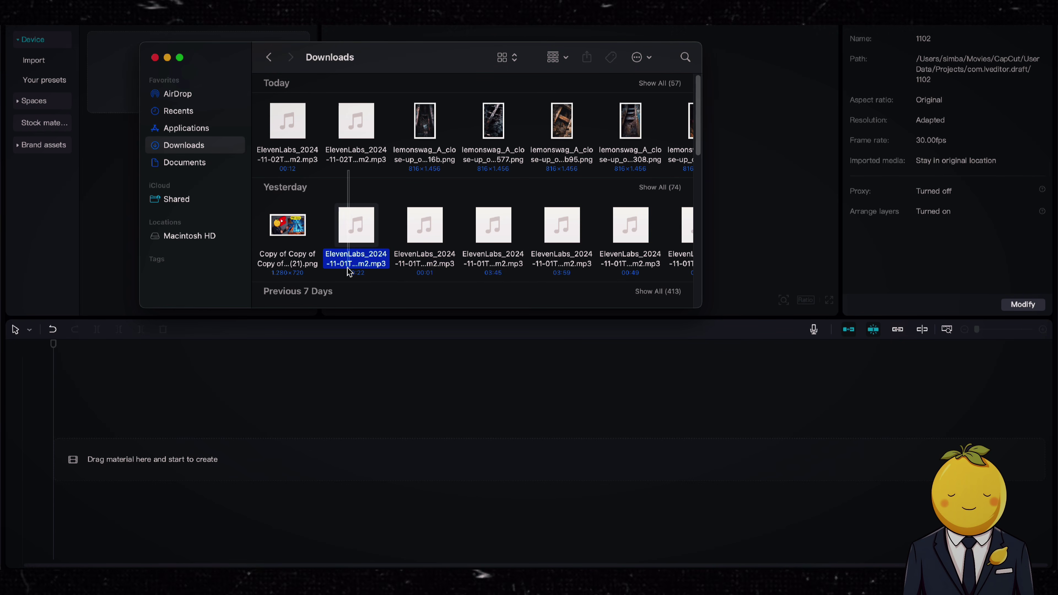
drag(357, 125, 201, 449)
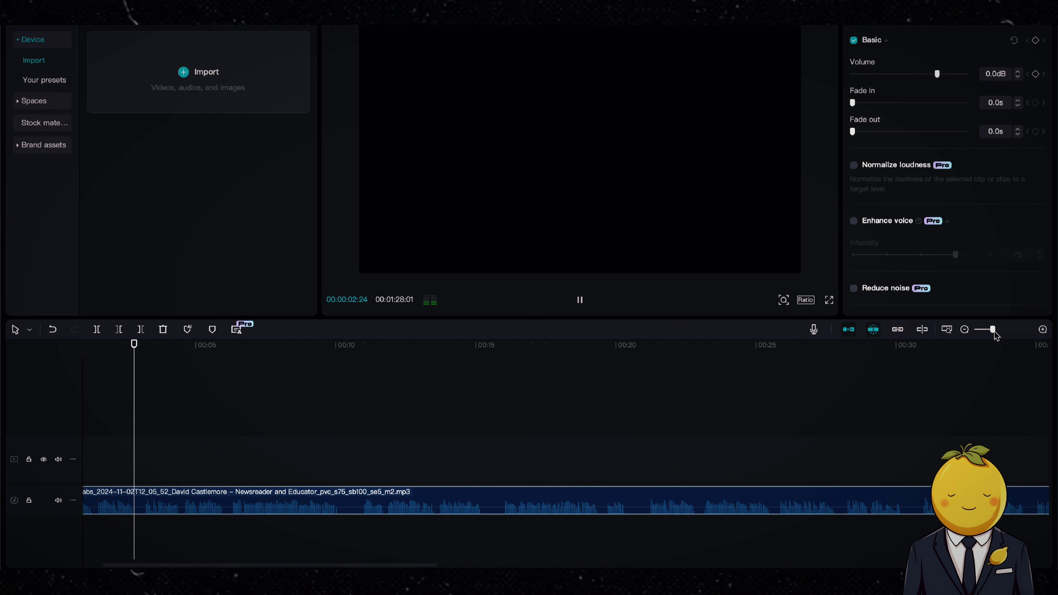
Step: Split the narration clip around the pauses between sentences in its first 15 seconds or so
drag(993, 330, 997, 330)
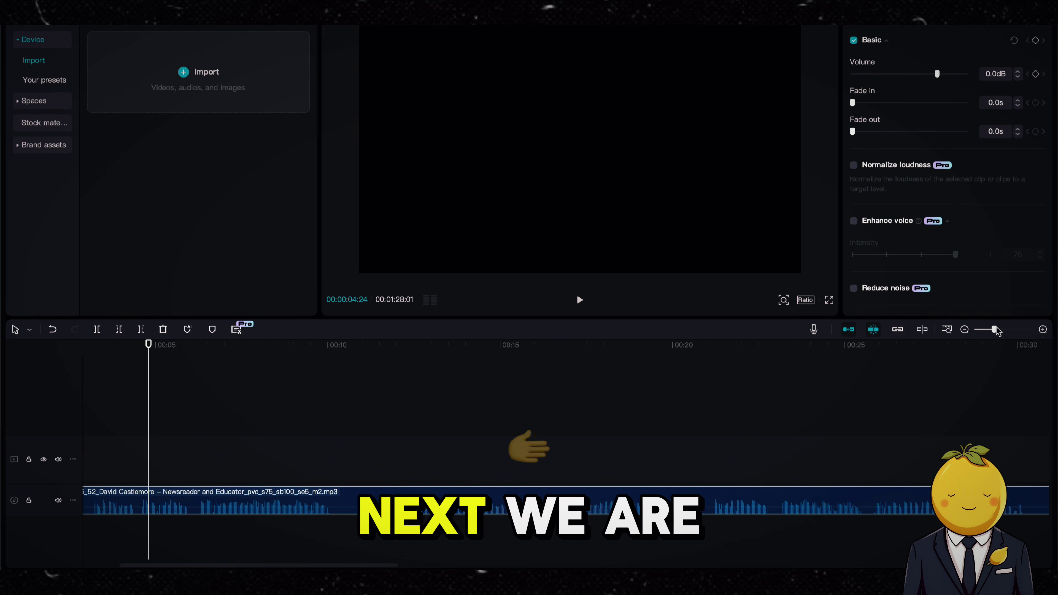
key(b)
click(256, 500)
click(586, 500)
click(612, 501)
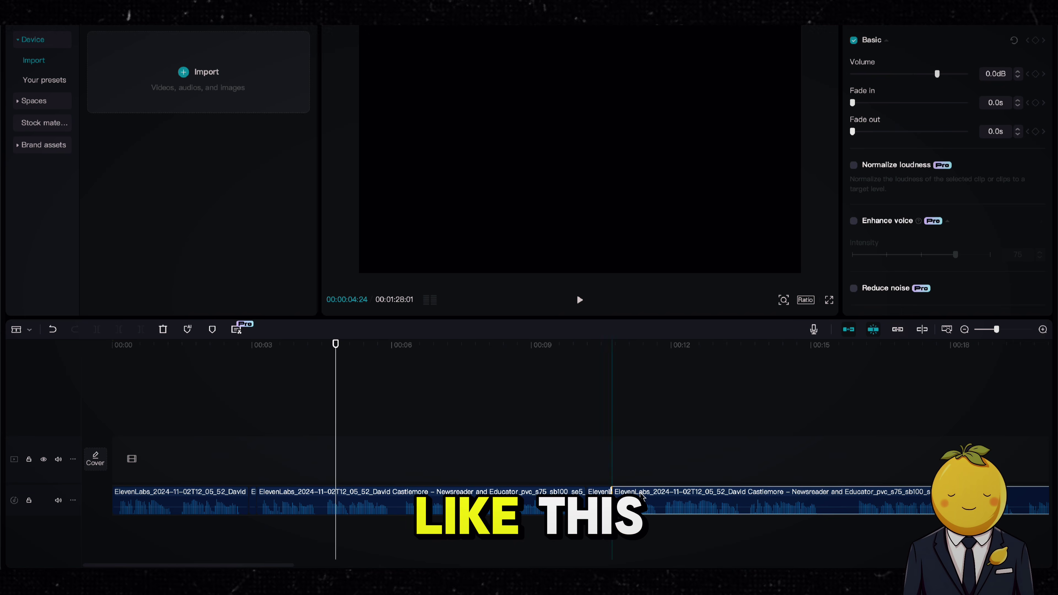
click(827, 500)
scroll(739, 517, right, 5)
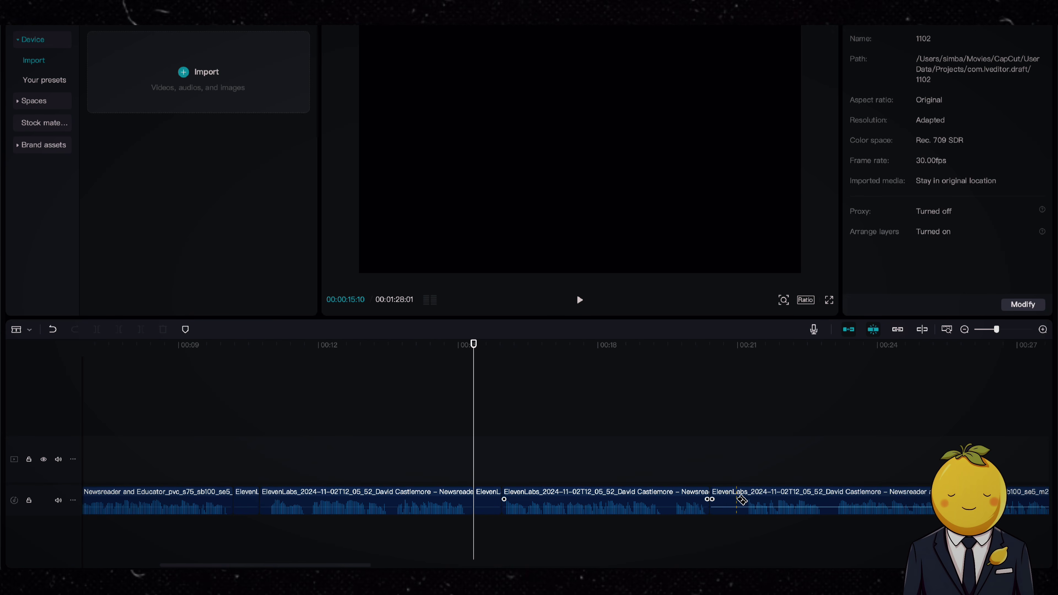
Step: Continue splitting the narration at its pauses from about 00:20 to 00:48
scroll(708, 501, right, 7)
click(673, 500)
scroll(694, 495, right, 8)
click(673, 500)
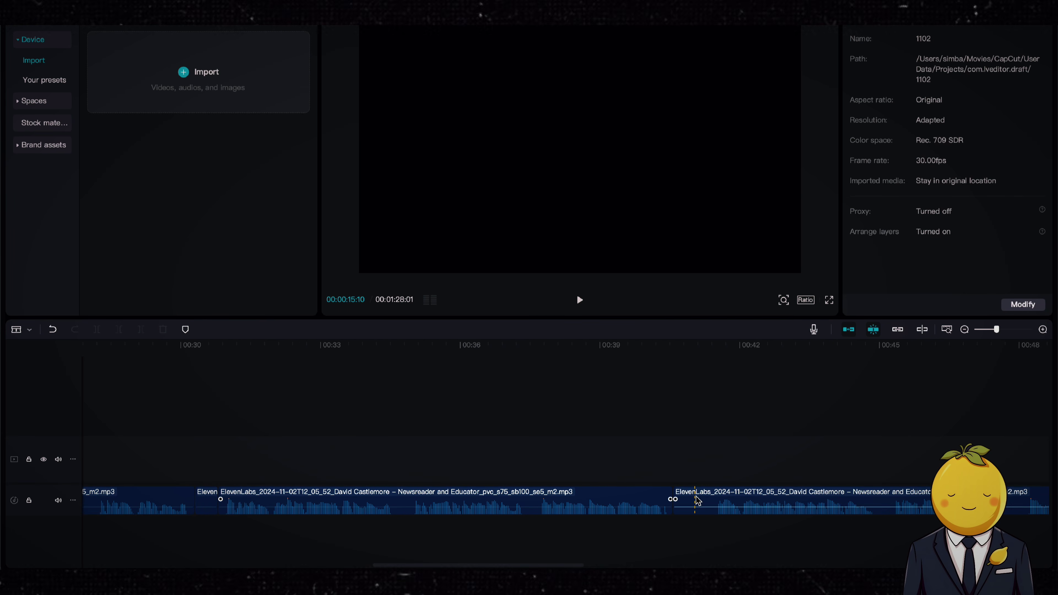
click(879, 499)
click(892, 500)
scroll(892, 499, right, 5)
click(641, 497)
click(659, 497)
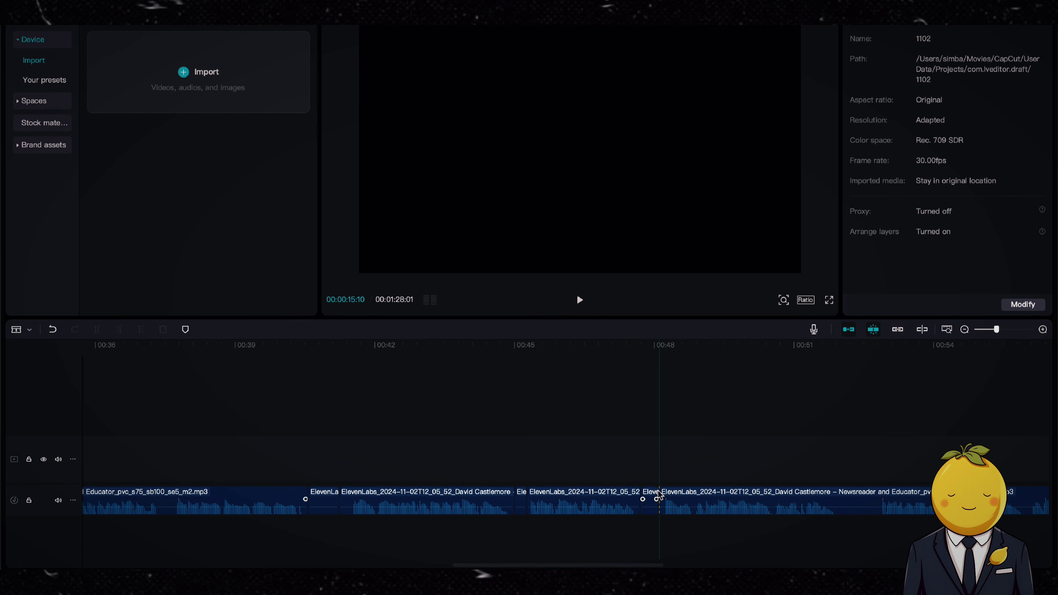
Step: Split the narration around the remaining pauses from about 00:52 to near its end
click(844, 496)
click(870, 496)
scroll(864, 496, right, 13)
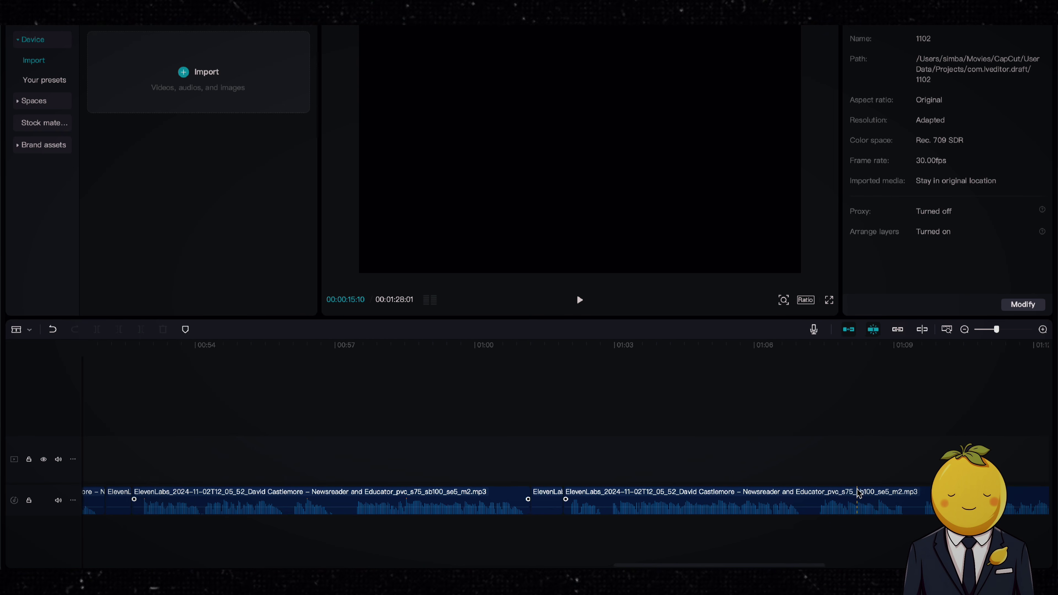
click(799, 496)
scroll(799, 496, right, 11)
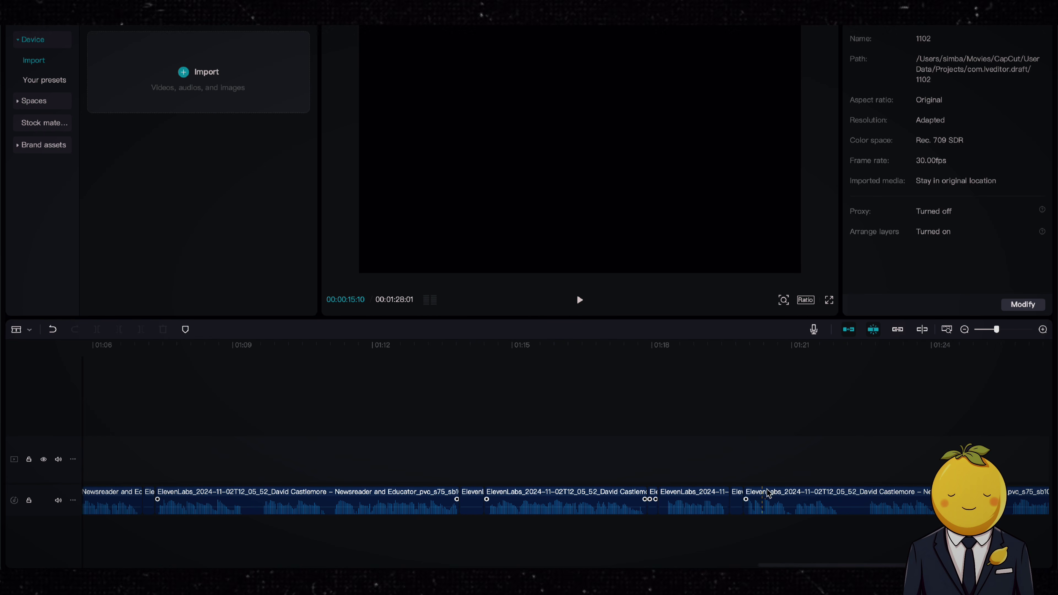
click(864, 497)
scroll(864, 496, right, 5)
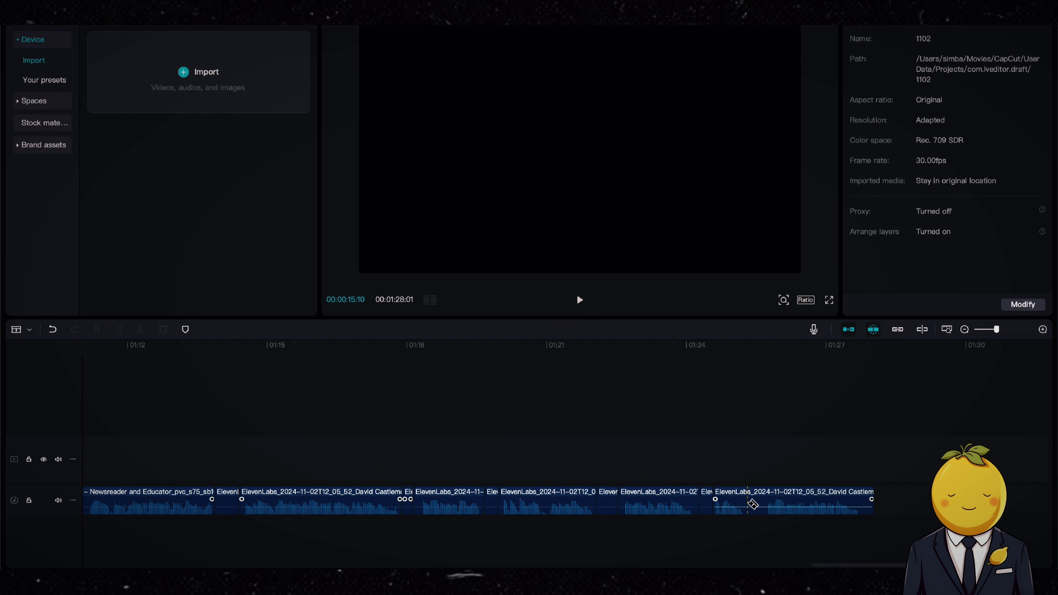
Step: Cut out and delete the silent segments between the spoken parts from about 01:14 to 01:26
click(754, 503)
key(Delete)
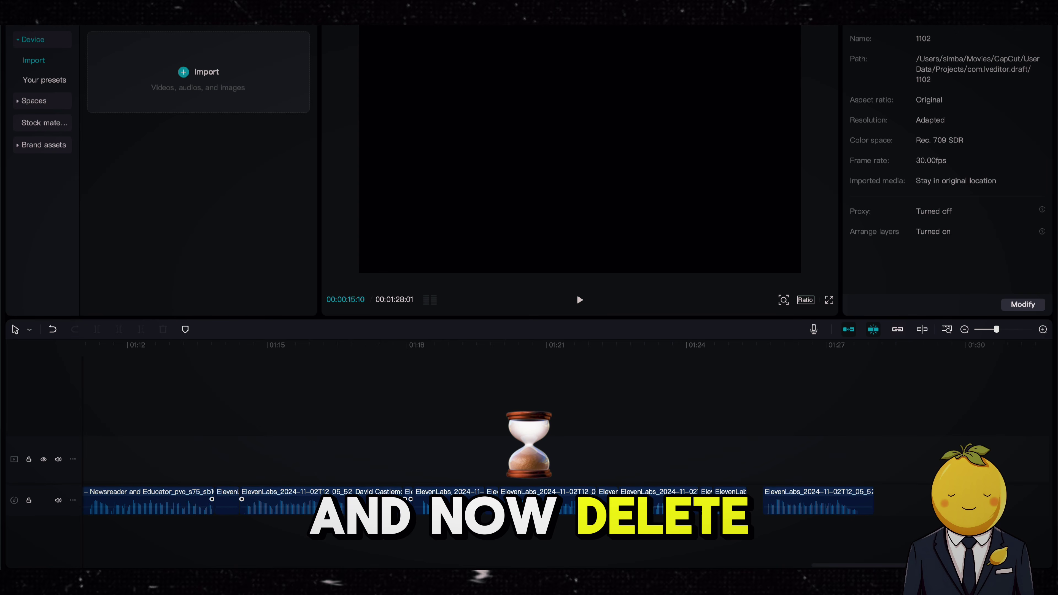
click(608, 503)
key(Delete)
click(707, 503)
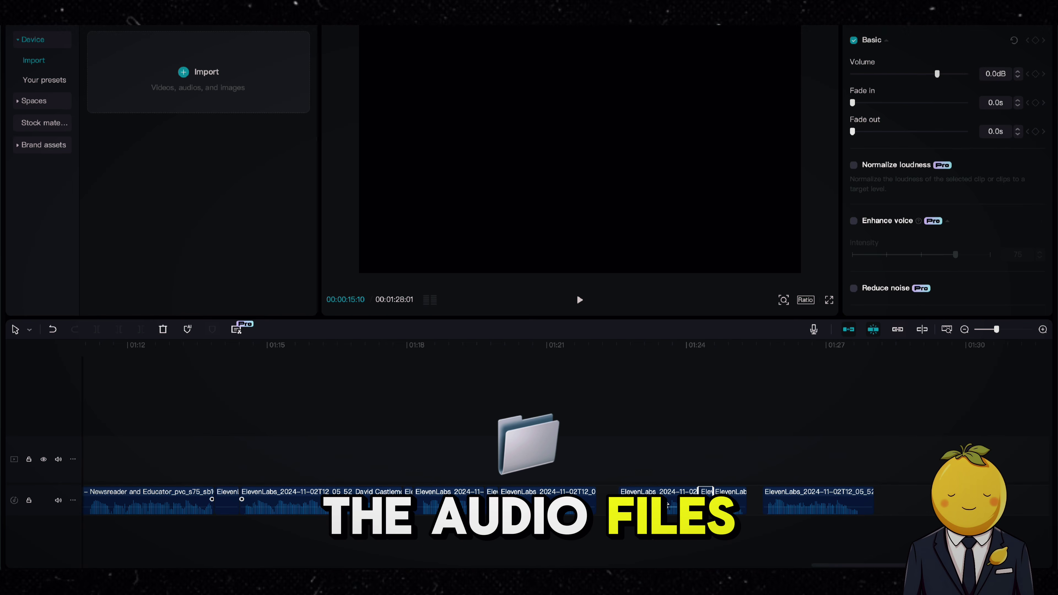
key(Delete)
click(409, 504)
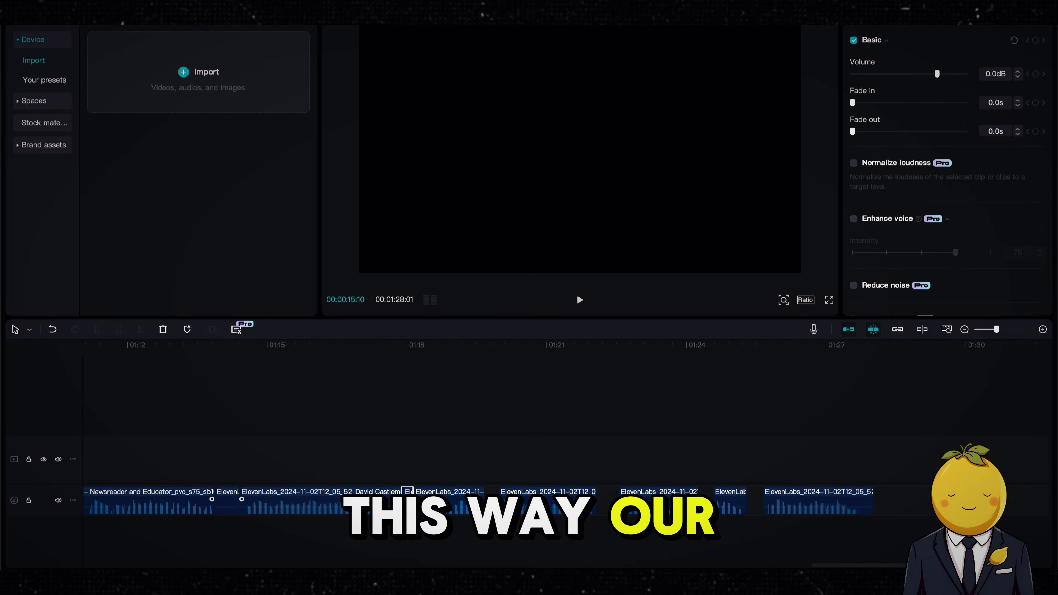
key(Delete)
click(227, 506)
key(Delete)
Step: Delete the silent segments in the earlier narration, working back from about 01:07 to 00:15
scroll(227, 506, left, 5)
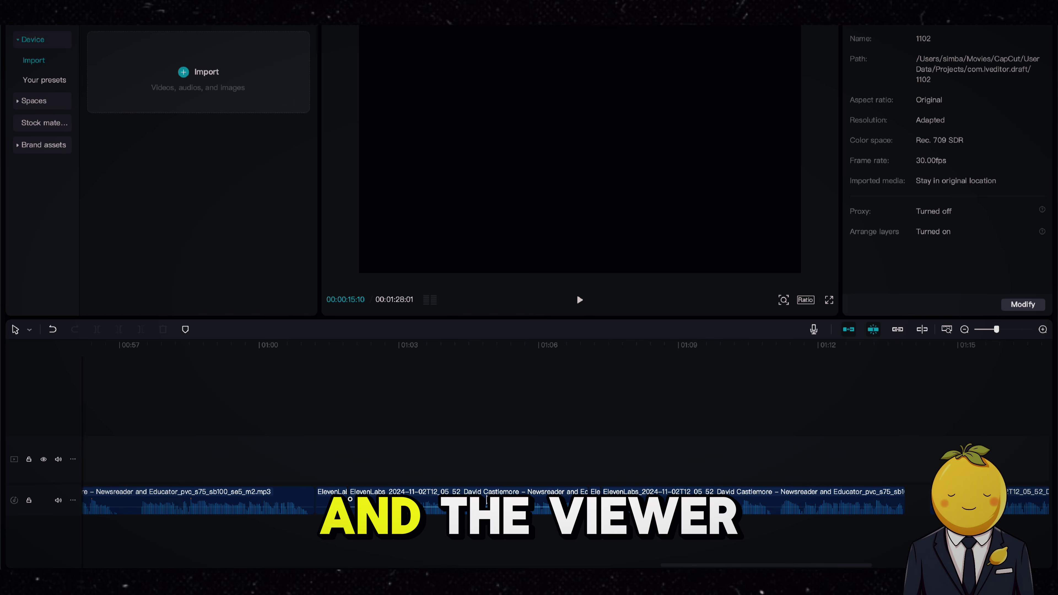
click(332, 504)
key(Delete)
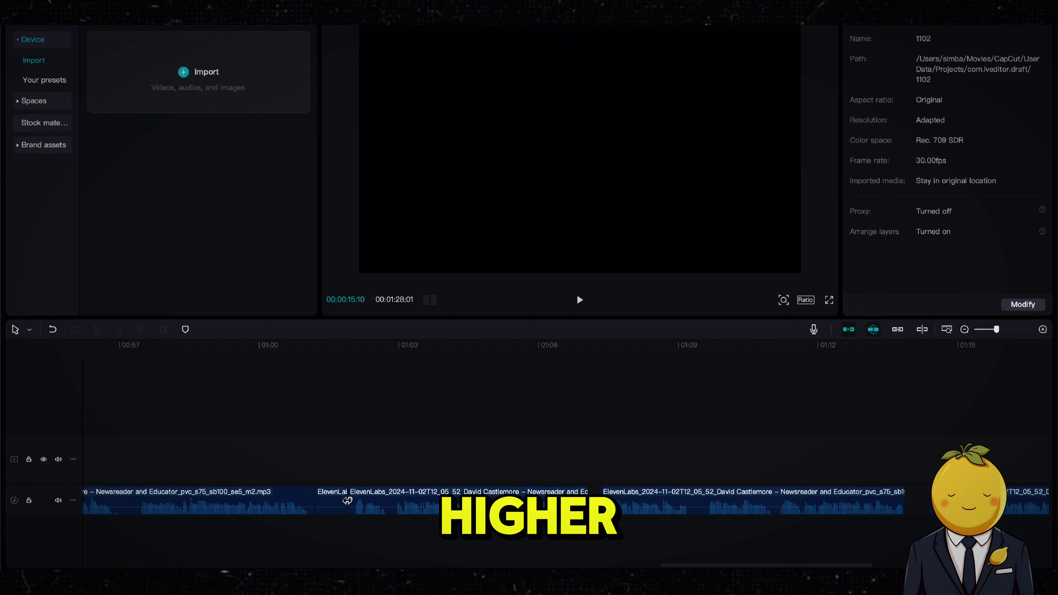
scroll(505, 552, left, 5)
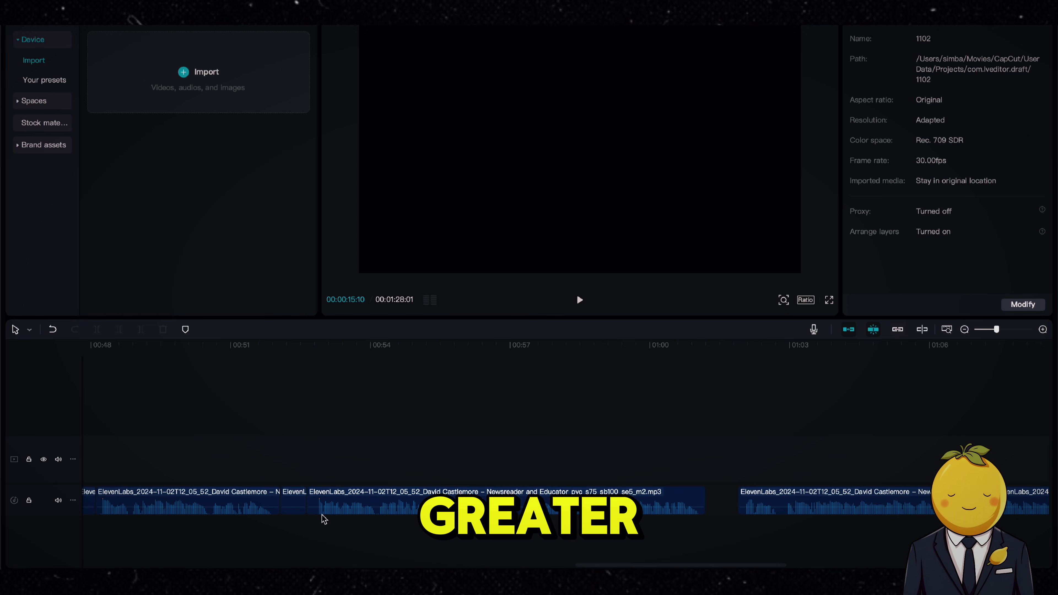
click(293, 503)
key(Delete)
scroll(564, 510, left, 5)
scroll(681, 503, left, 10)
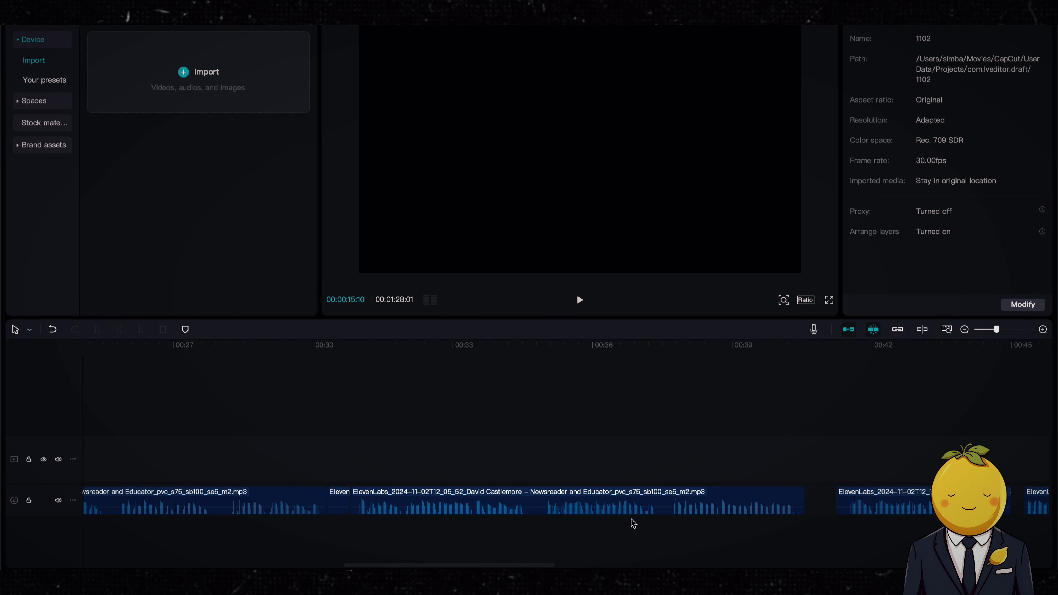
click(268, 506)
key(Delete)
scroll(495, 544, left, 2)
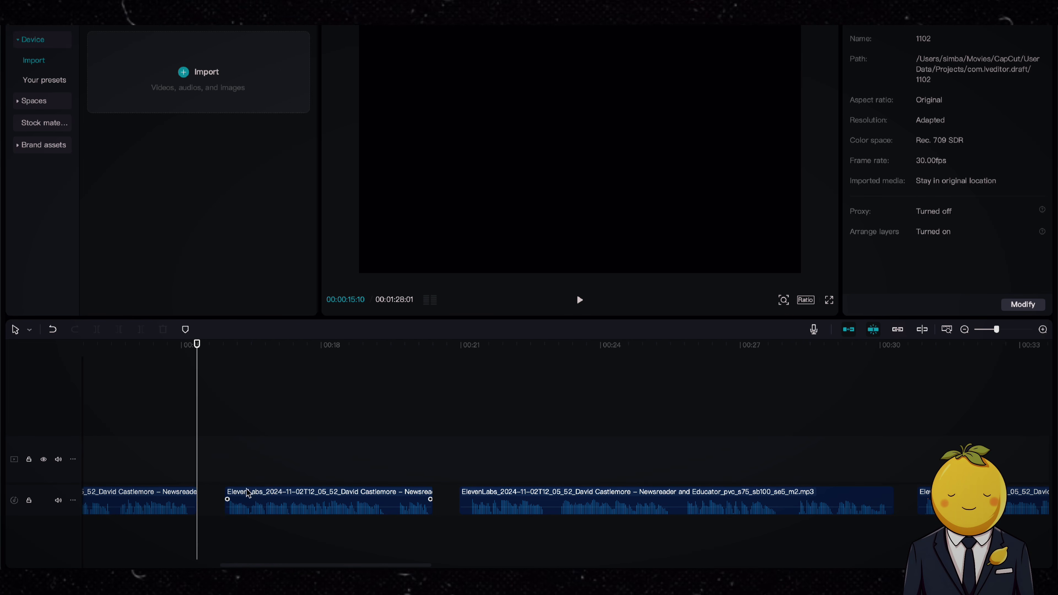
Step: Close the gaps between about 00:15 and 00:30 by moving each narration clip against the end of the preceding one
drag(248, 494, 222, 494)
drag(498, 503, 442, 502)
key(super+z)
drag(956, 498, 879, 496)
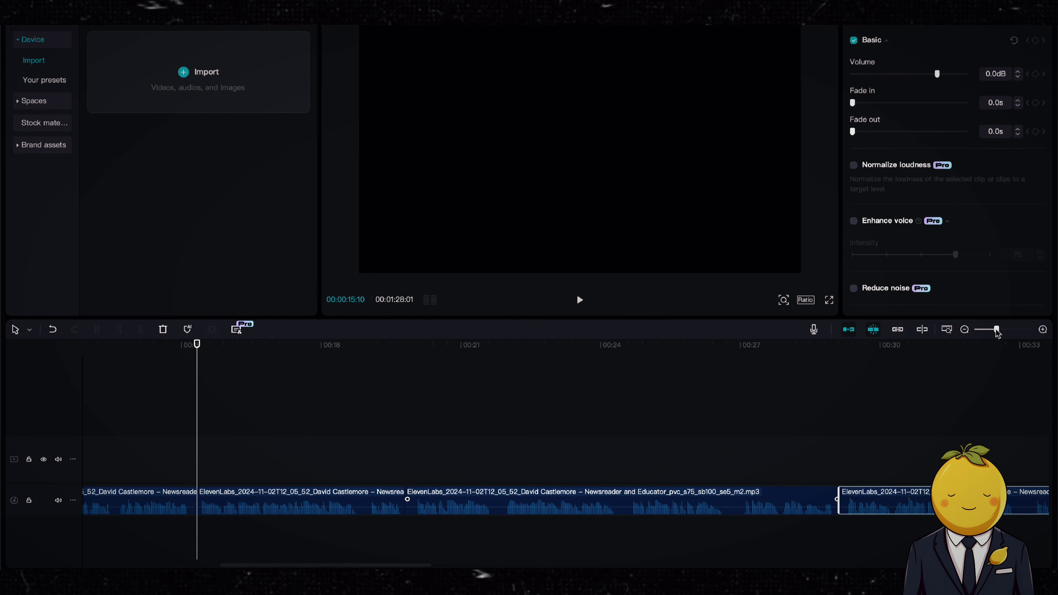
Step: Close the gaps in the middle of the narration by moving each clip against the end of the preceding one
drag(996, 329, 990, 329)
click(576, 462)
drag(724, 496, 677, 496)
drag(786, 505, 735, 504)
drag(862, 501, 804, 501)
drag(962, 503, 893, 504)
click(955, 537)
Step: Close the remaining gaps up to the narration's end by moving the last clips against the ones before them
scroll(567, 501, right, 10)
drag(666, 501, 580, 502)
drag(922, 504, 850, 503)
click(931, 537)
scroll(931, 529, right, 10)
drag(616, 503, 507, 502)
drag(685, 501, 567, 500)
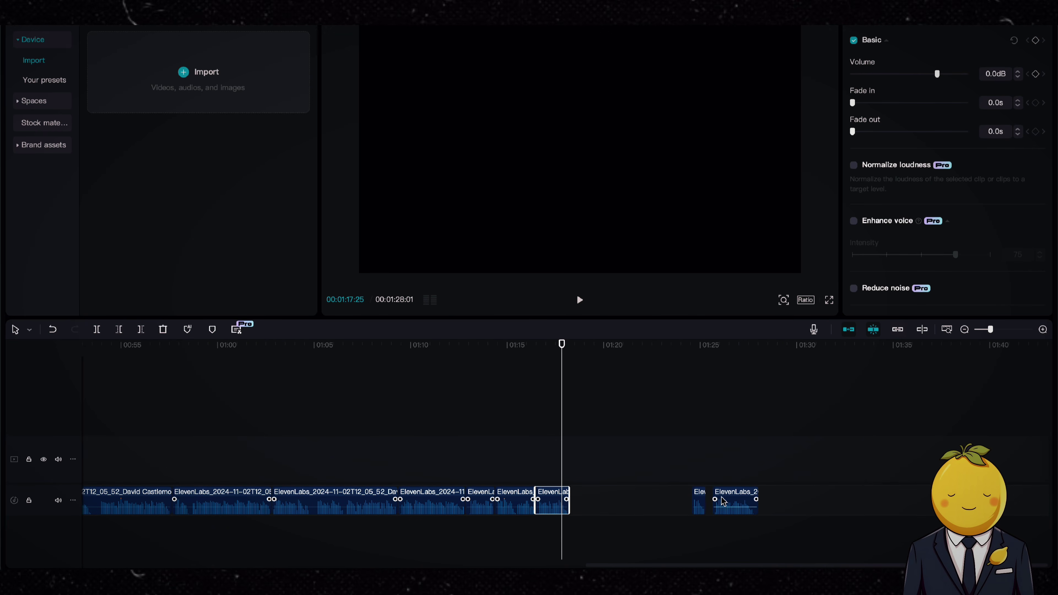
drag(705, 506, 609, 512)
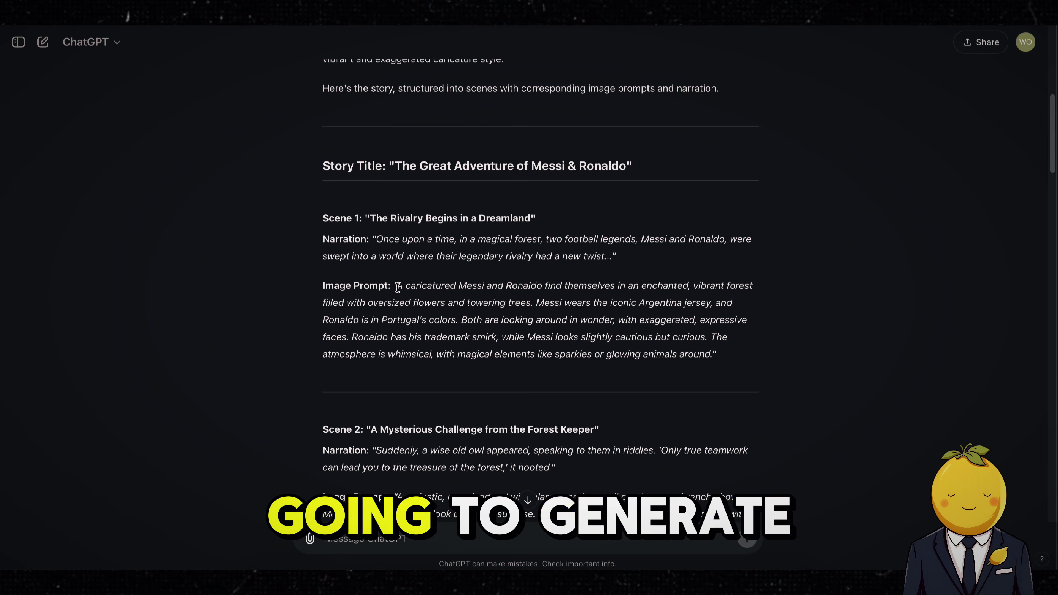
Step: Copy the Scene 1 image prompt from ChatGPT and replace the existing prompt in Leonardo.Ai's Image Creation with it
drag(396, 286, 659, 345)
key(ctrl+c)
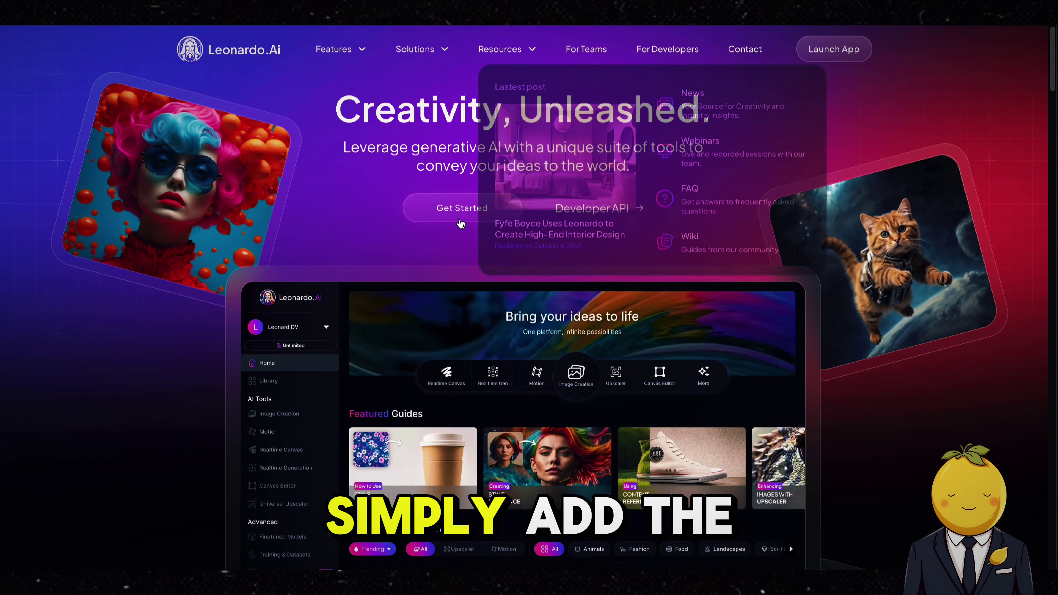
click(441, 213)
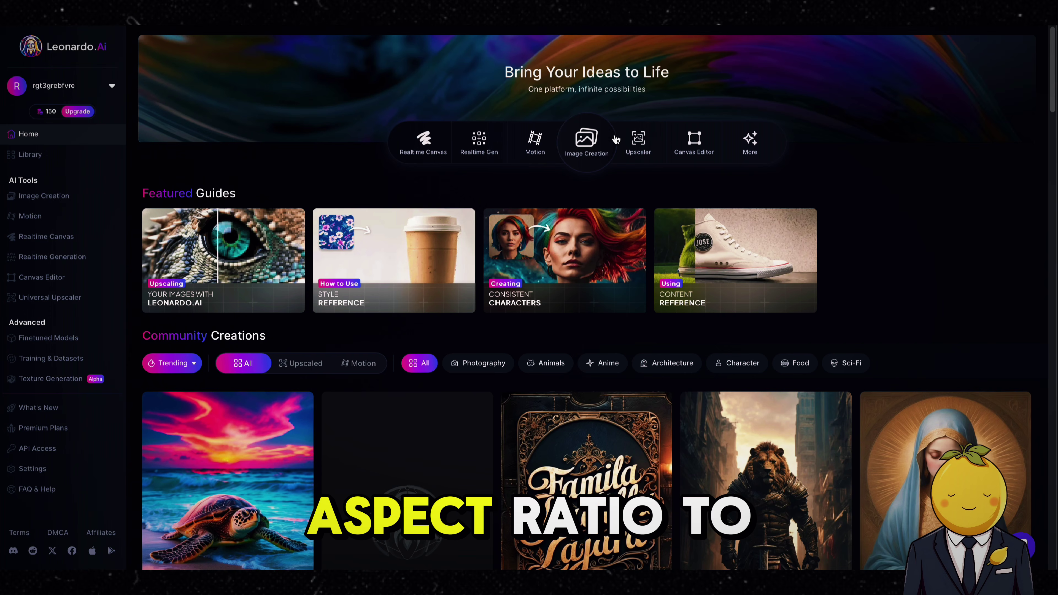
click(591, 148)
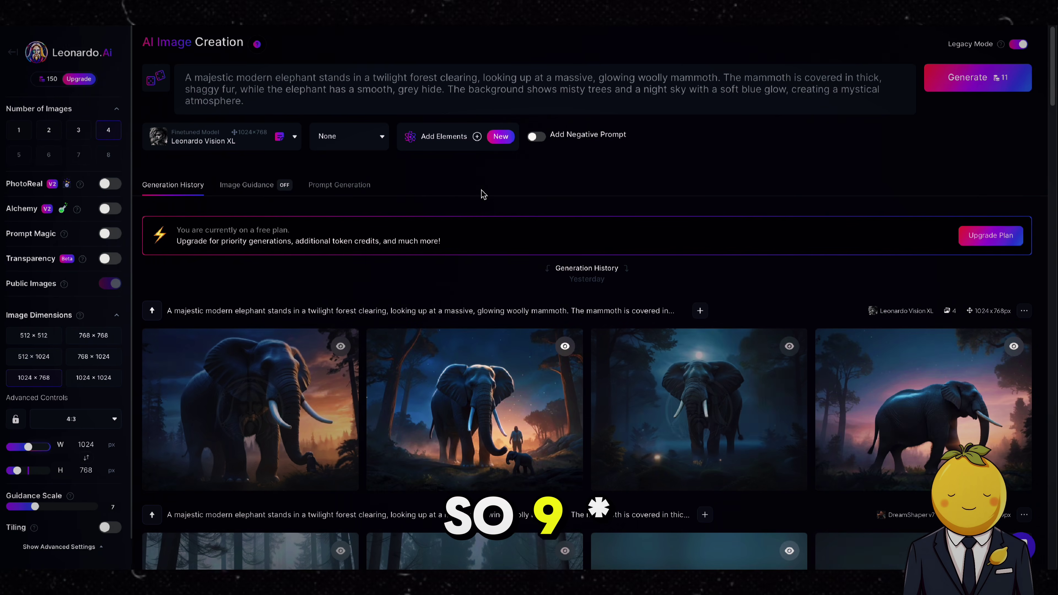
click(360, 108)
key(ctrl+a)
key(ctrl+v)
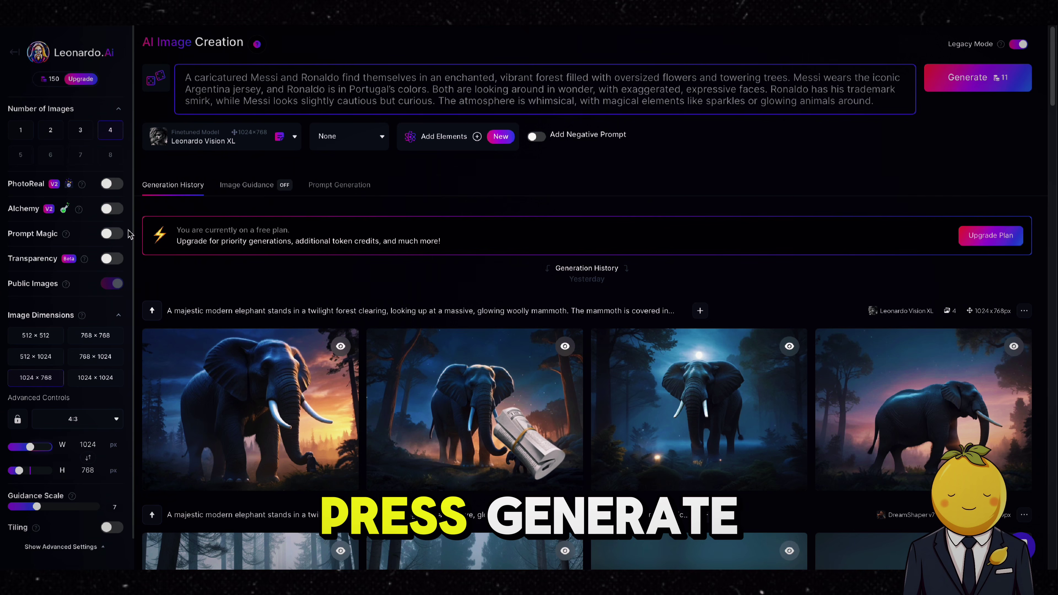
Step: Set the image aspect ratio to 9:16 and generate the Scene 1 images
click(72, 420)
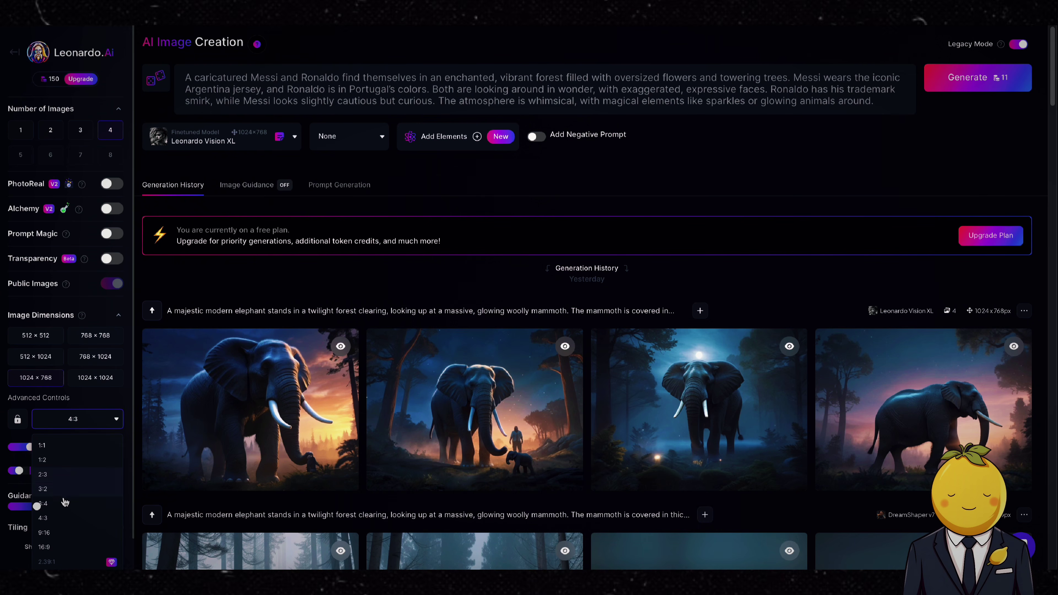
click(44, 532)
click(967, 83)
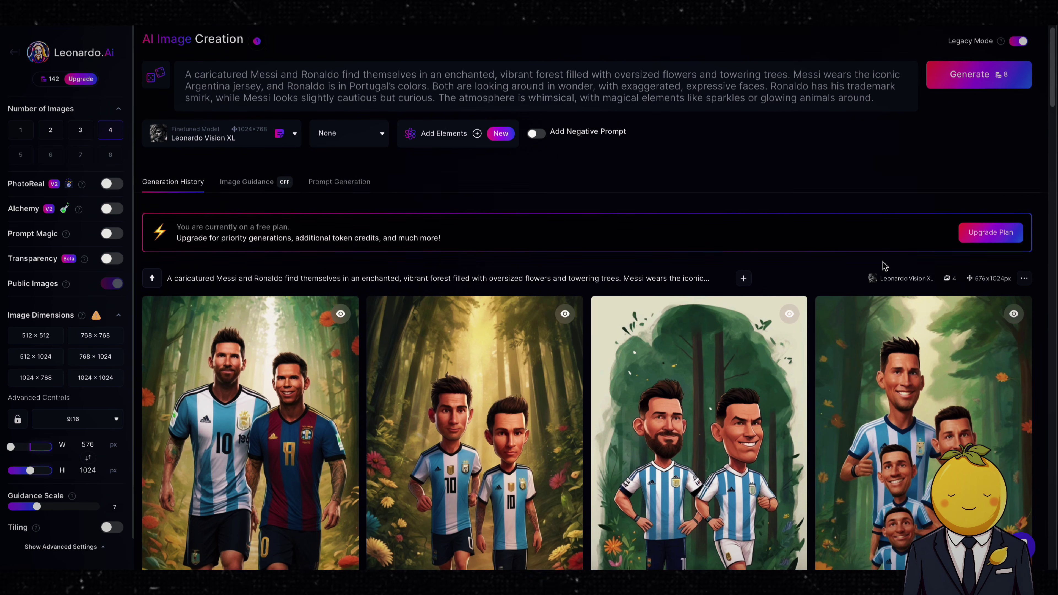
click(1002, 84)
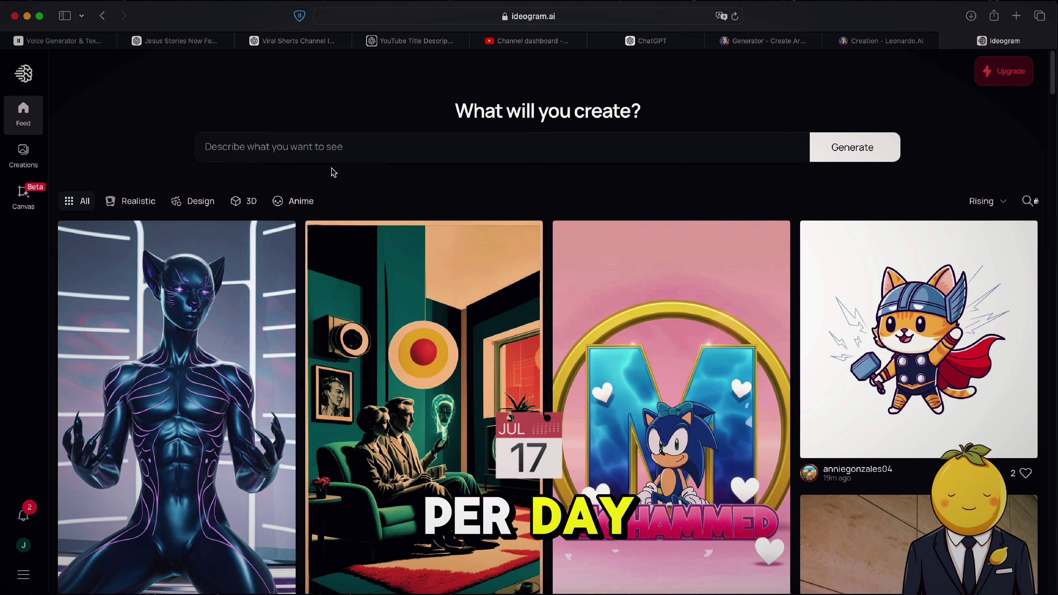
Step: In Ideogram, paste the Scene 1 image prompt and generate the images at 9:16
click(340, 144)
key(super+v)
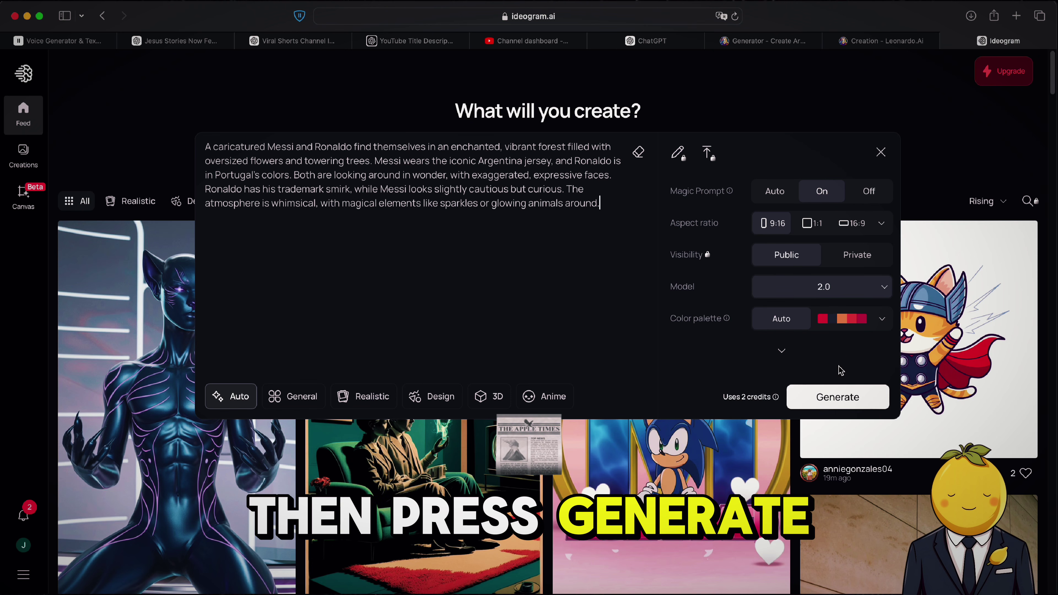
click(819, 395)
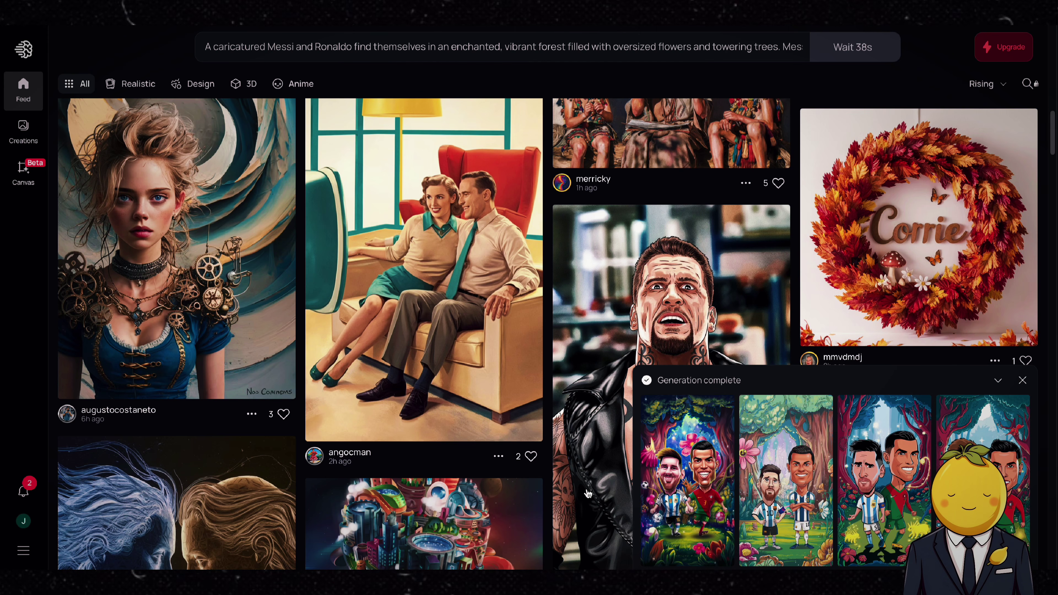
Step: Open the first generated Scene 1 image and download it as a JPEG (70% quality)
click(687, 487)
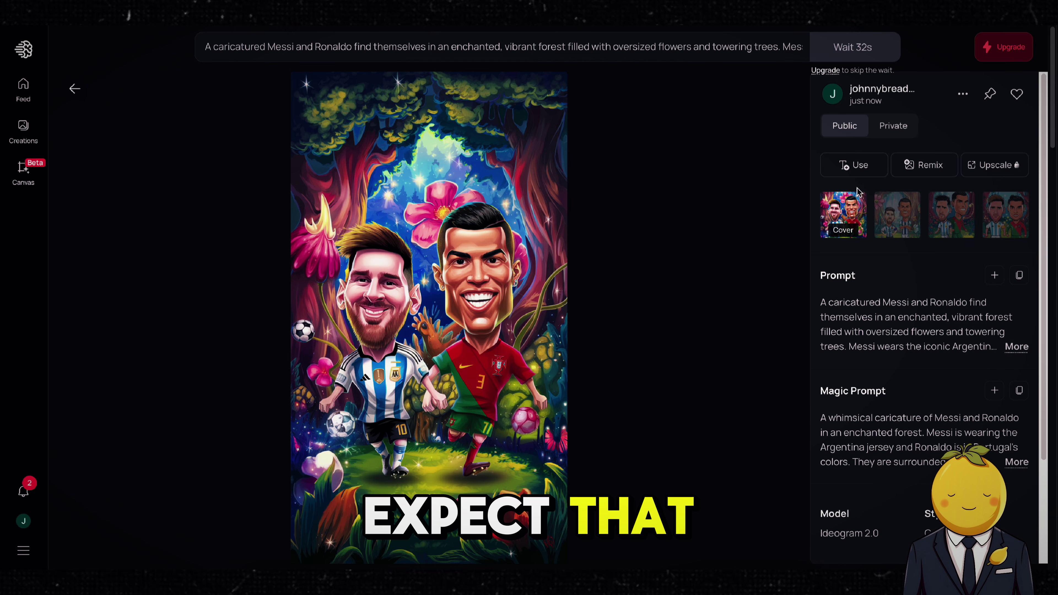
click(963, 94)
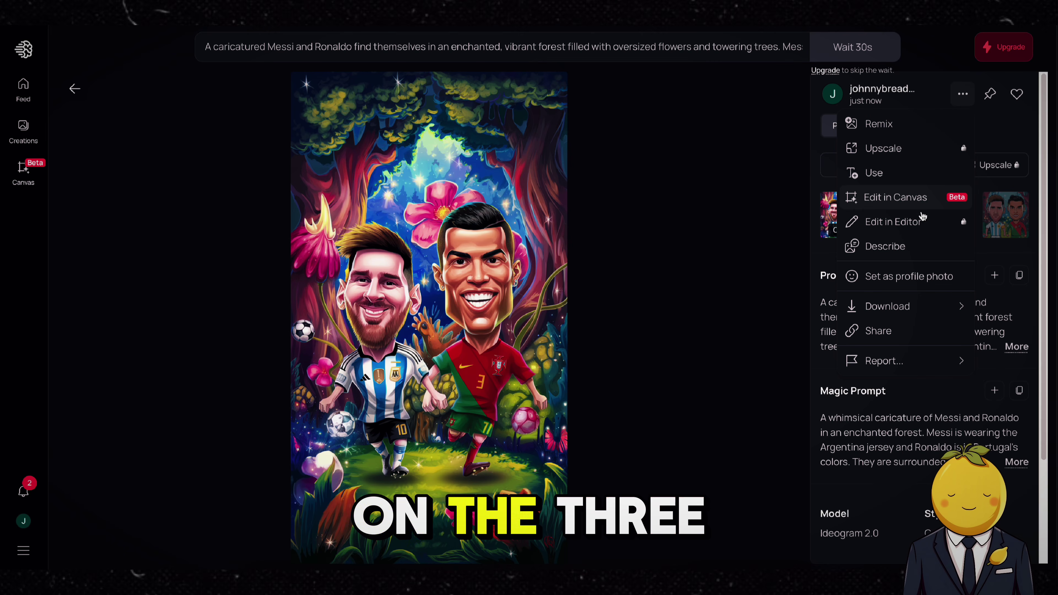
mouse_move(891, 307)
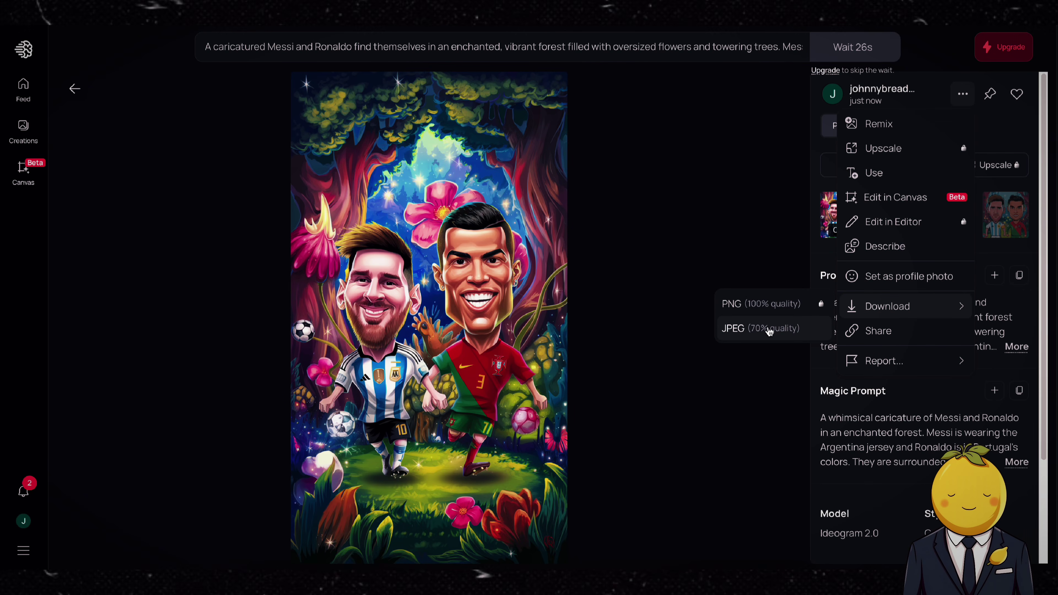
click(769, 329)
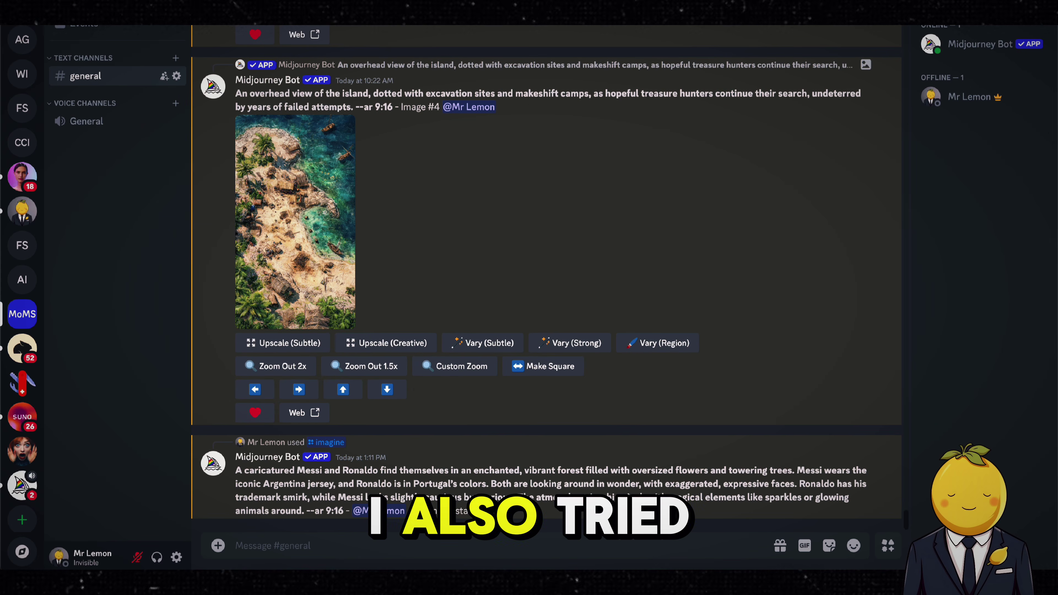
Step: Switch to Discord and examine the Midjourney image grid generated from the Scene 1 prompt
click(319, 411)
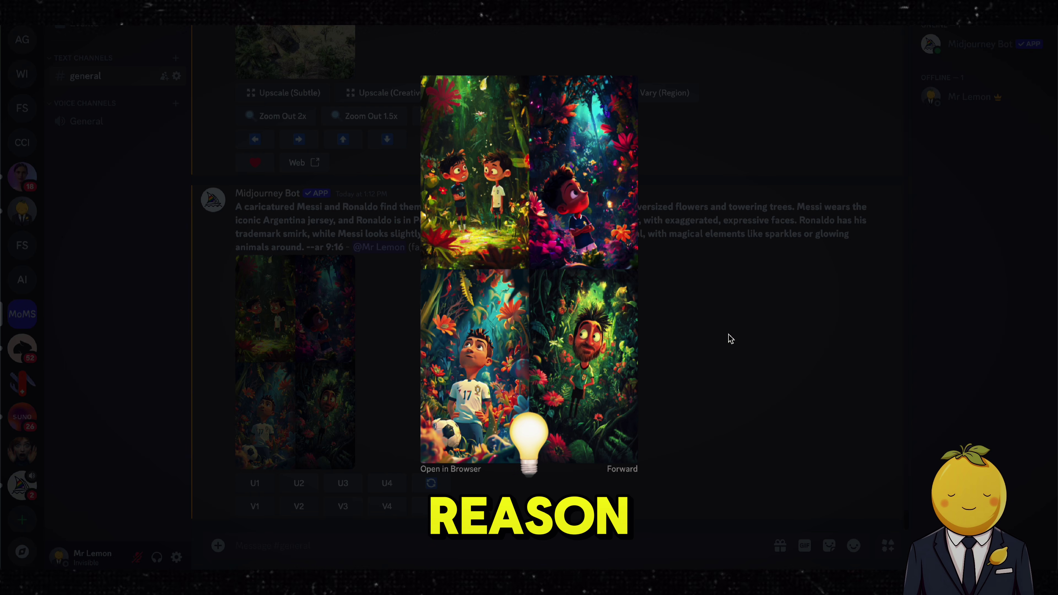
click(727, 338)
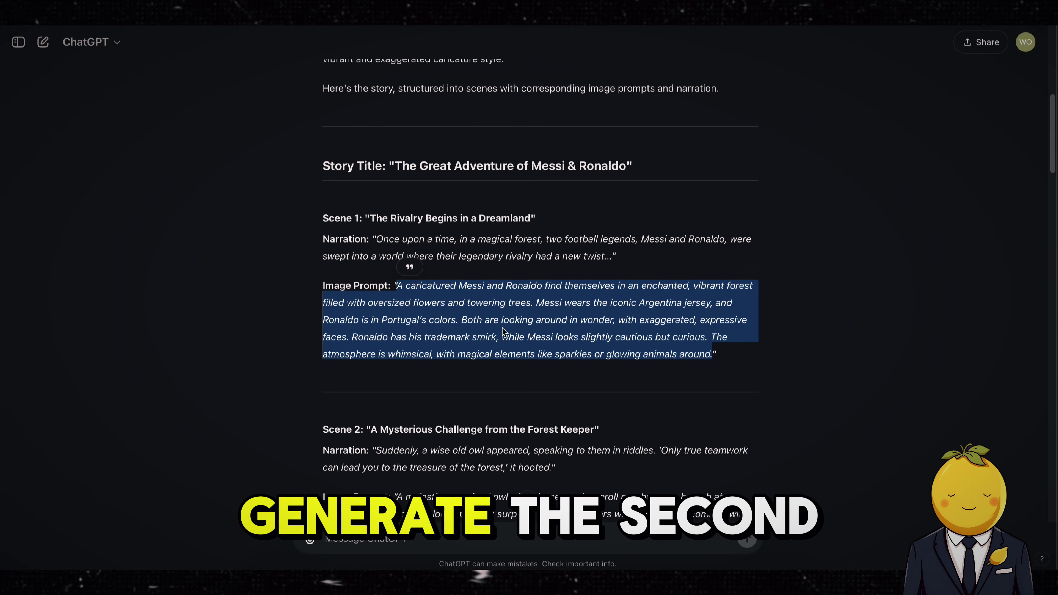
Step: Copy the Scene 2 image prompt about the oversized owl from the ChatGPT story
scroll(541, 291, down, 4)
drag(396, 321, 410, 381)
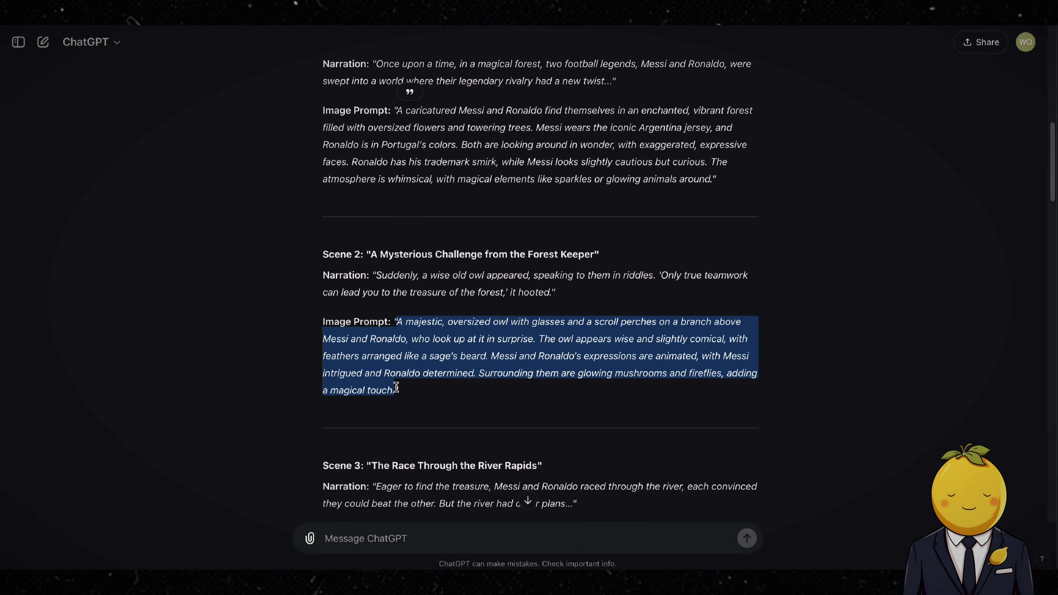
right_click(411, 350)
click(433, 405)
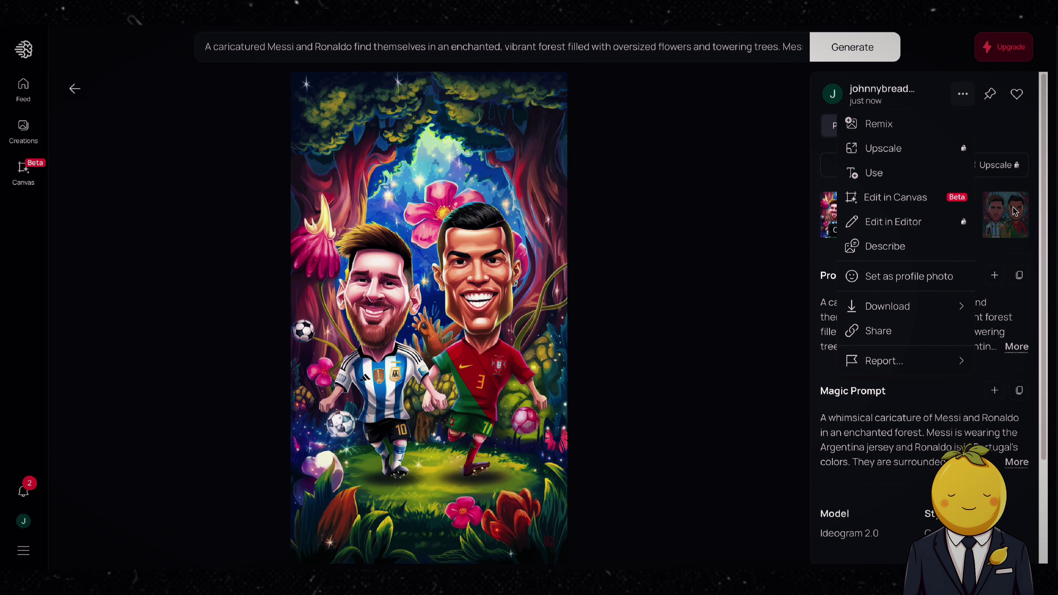
Step: Compare the four Scene 1 image variants in Ideogram
click(895, 213)
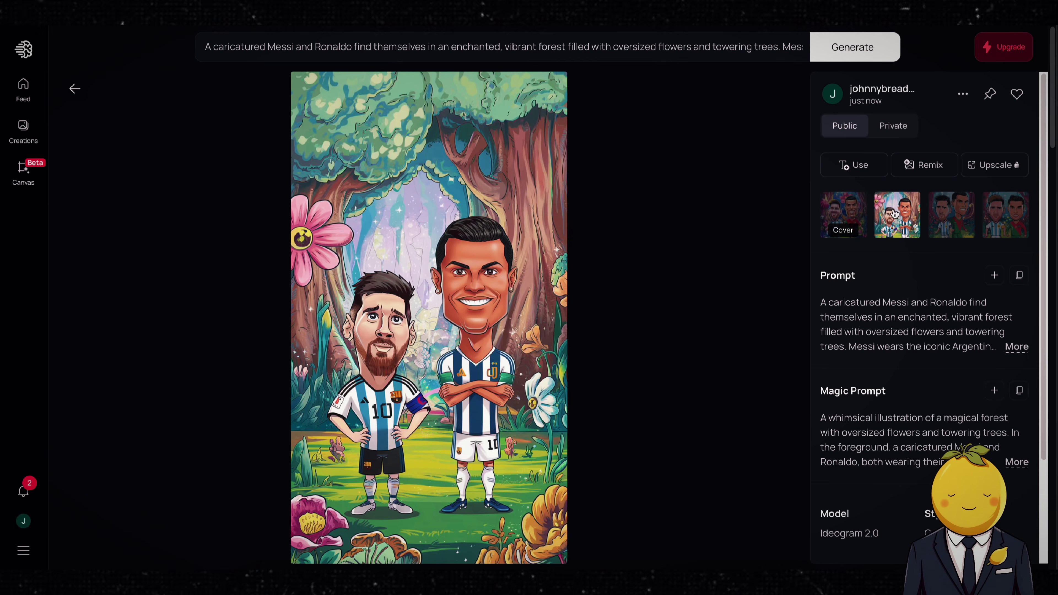
click(1005, 213)
click(951, 213)
click(863, 206)
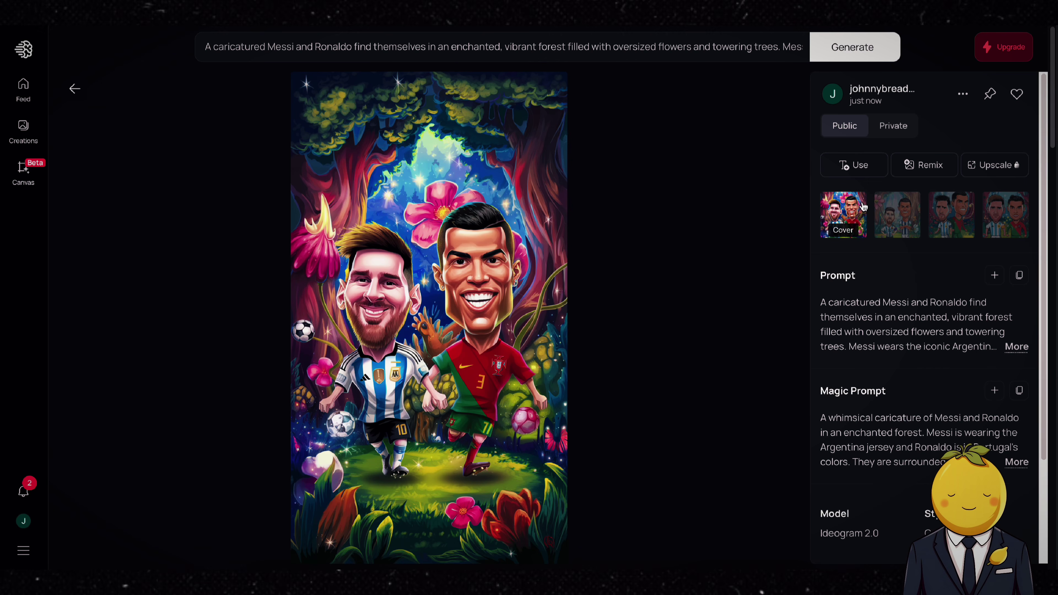
Step: Replace the Ideogram prompt with the copied Scene 2 owl prompt and generate the images
click(657, 37)
key(ctrl+a)
key(ctrl+v)
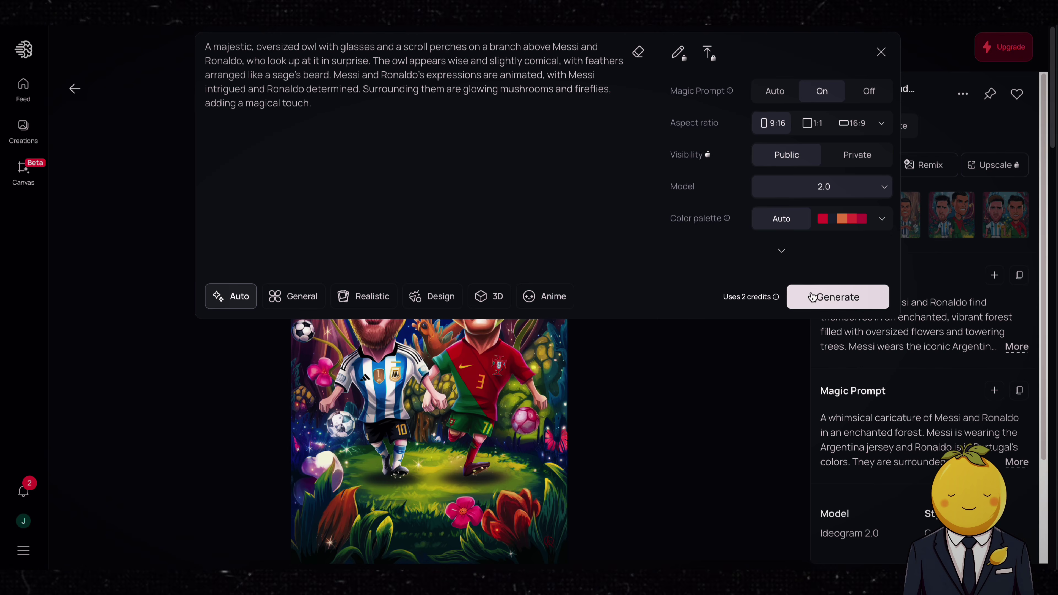
click(836, 296)
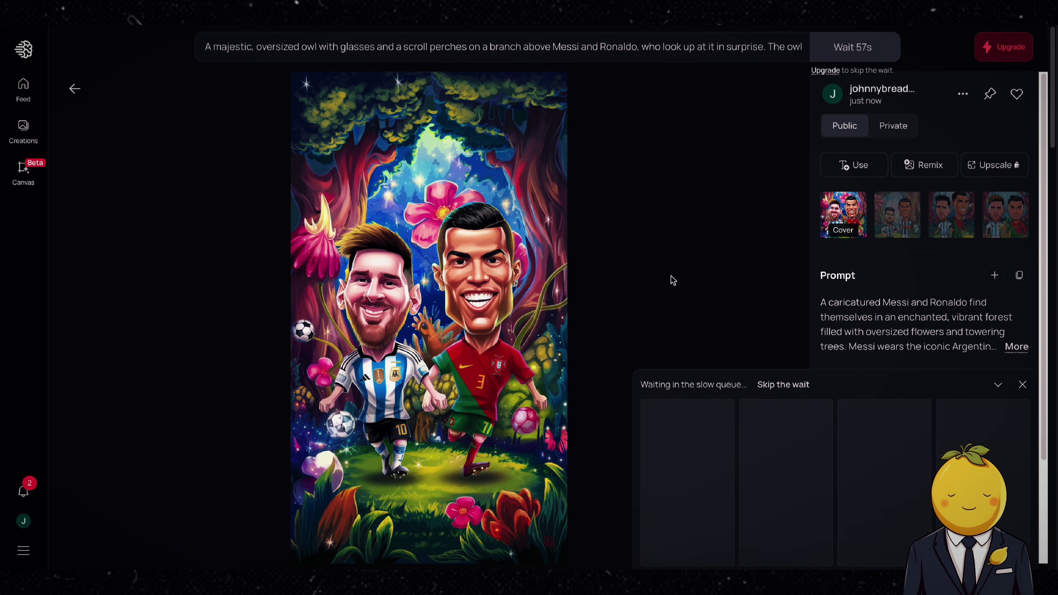
Step: Download the fourth and third Scene 1 image variants as JPEG files
click(962, 216)
click(1005, 215)
click(961, 94)
mouse_move(888, 306)
click(784, 330)
click(951, 215)
click(962, 94)
click(784, 327)
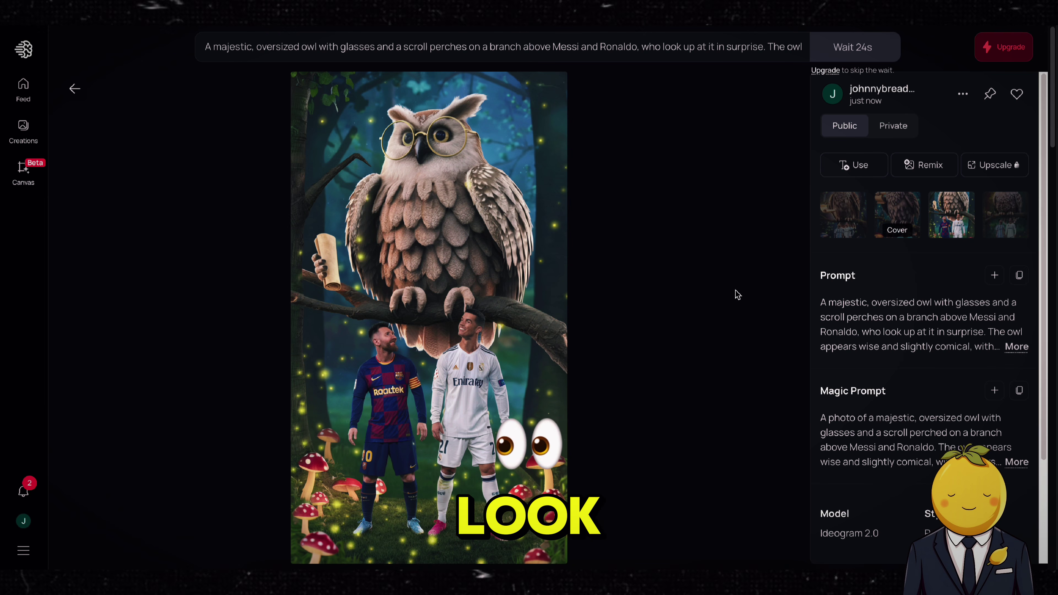
Step: Examine the generated Scene 2 owl variants for how Messi and Ronaldo are styled
click(1003, 211)
click(897, 212)
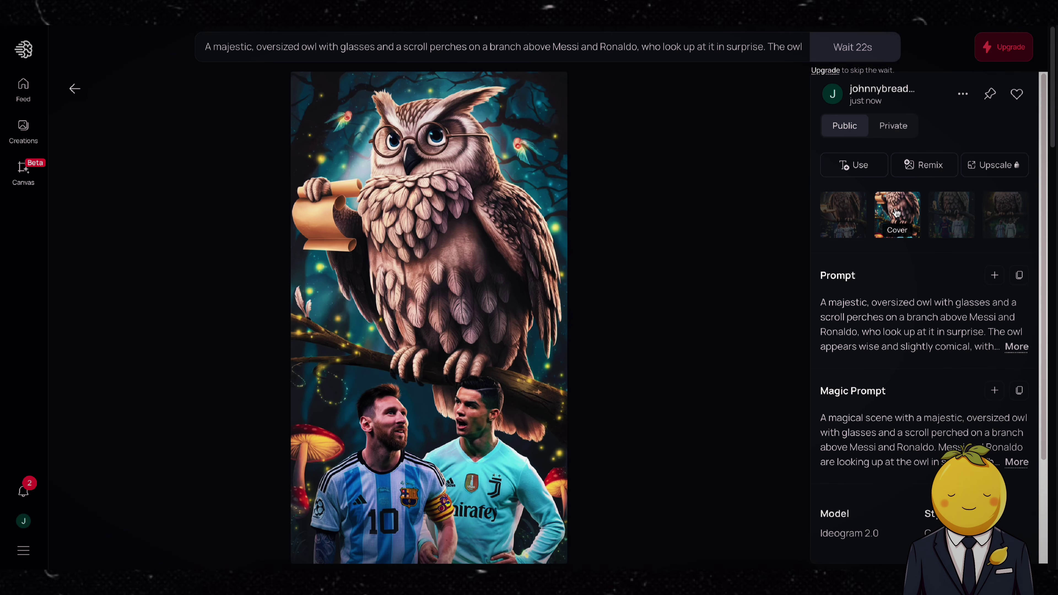
click(839, 209)
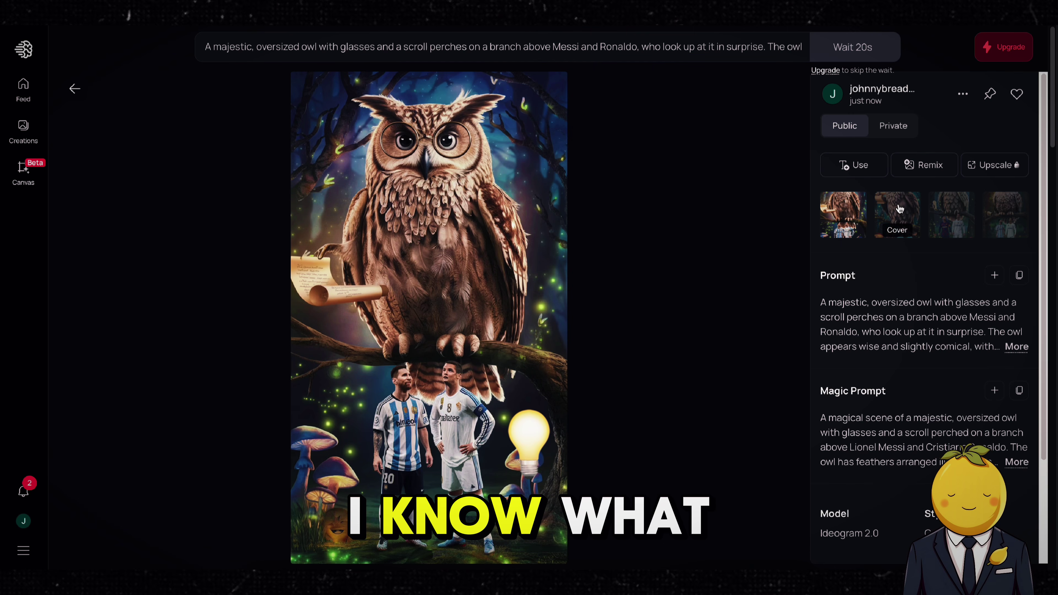
click(950, 208)
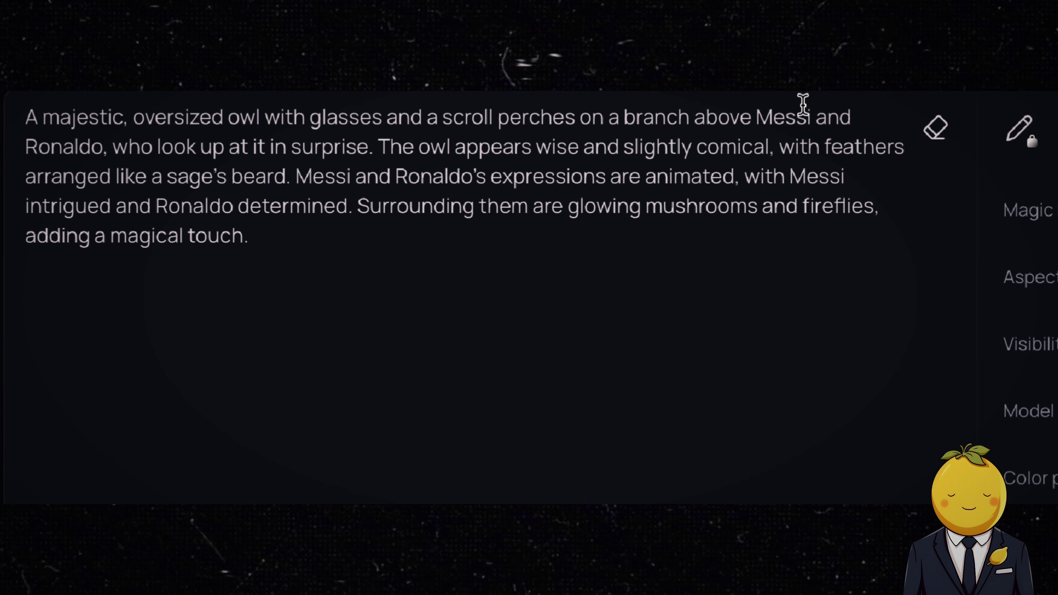
Step: Insert "a caricatured" before the first "Messi and Ronaldo" in the owl prompt and generate the images again
click(756, 118)
text(a branch above a car)
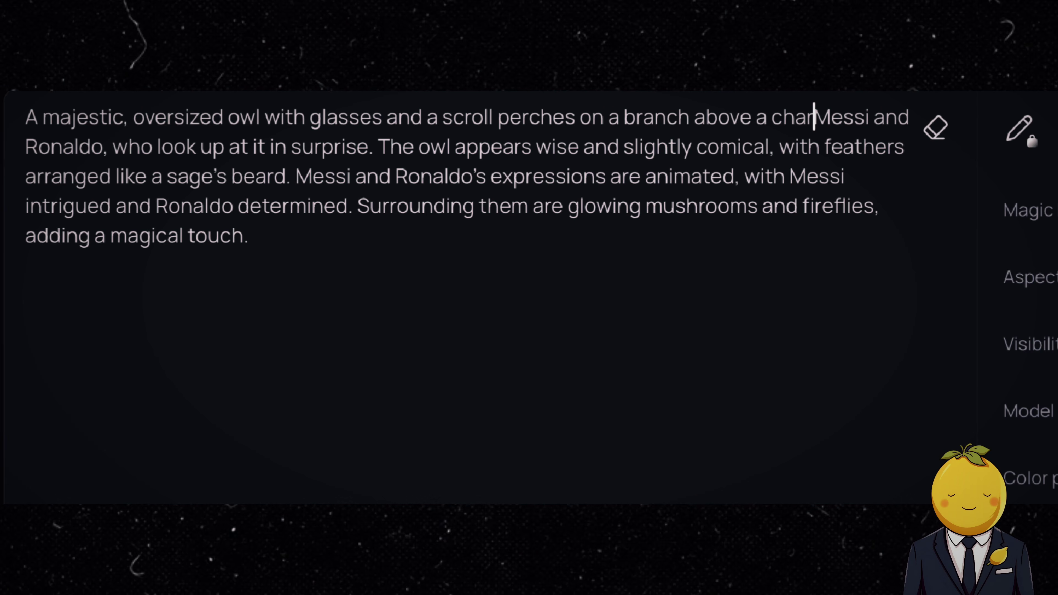
text(icat)
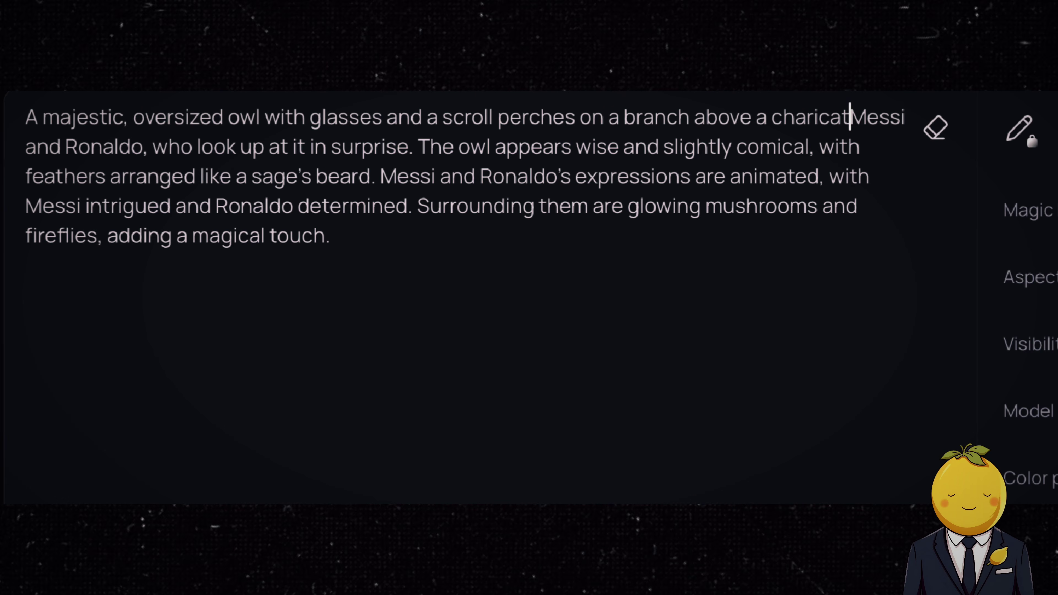
text(ured)
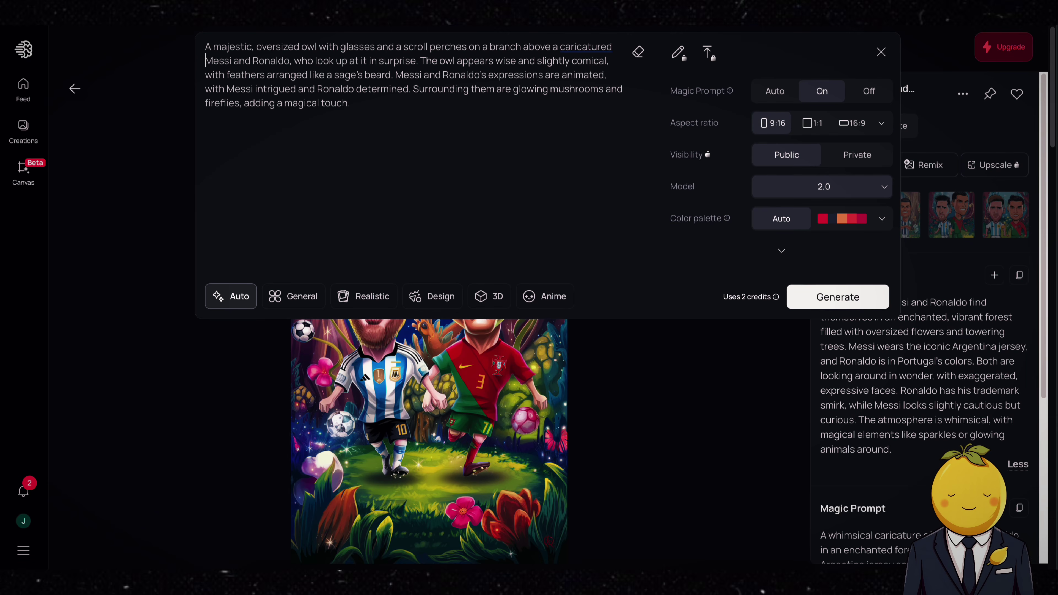
click(818, 294)
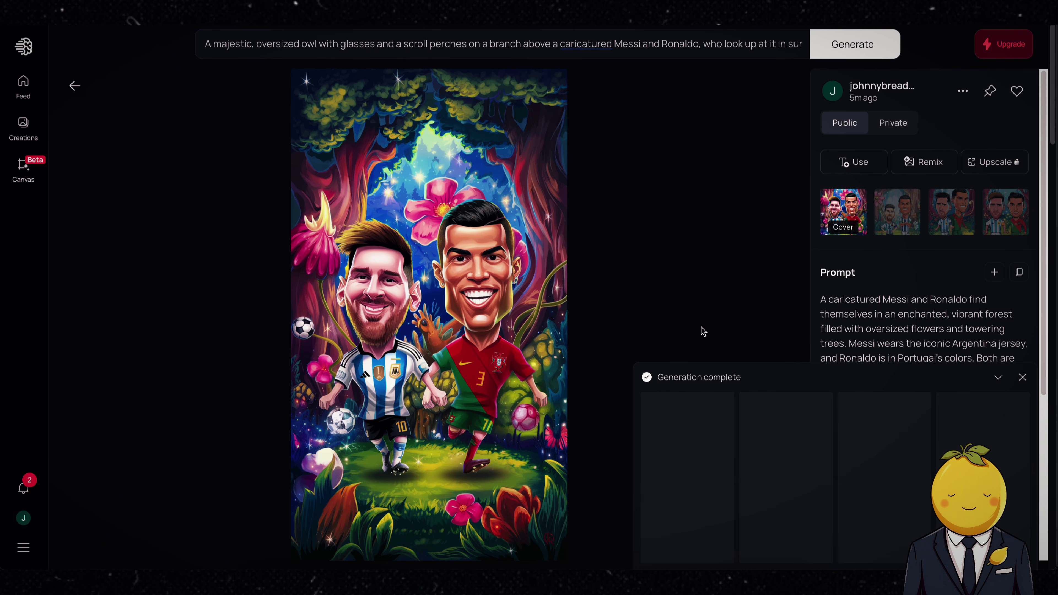
Step: Open the regenerated owl images and compare the variants with the caricatured Messi and Ronaldo
click(677, 470)
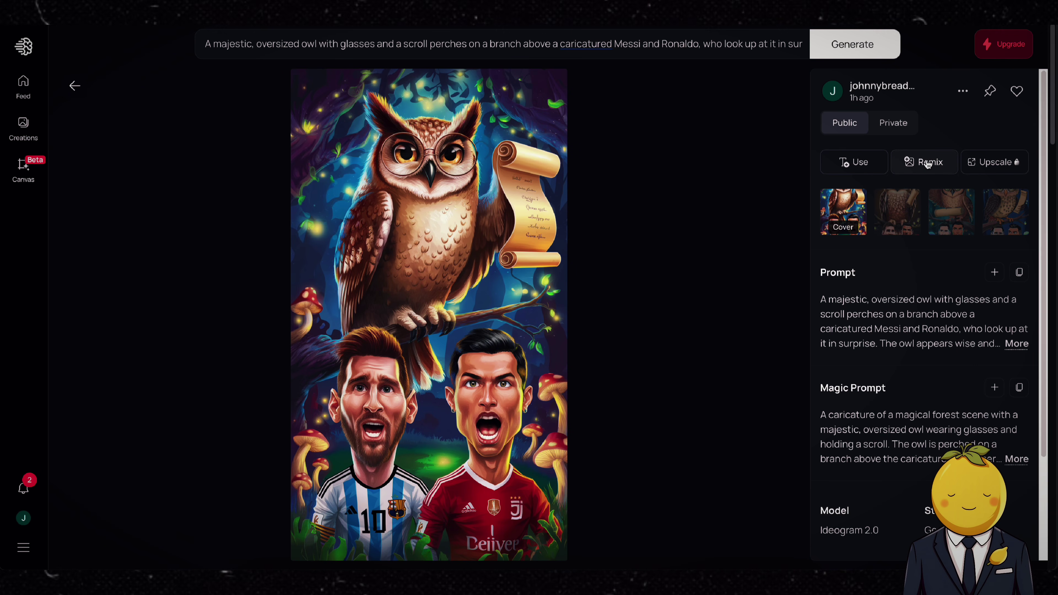
click(912, 216)
click(931, 216)
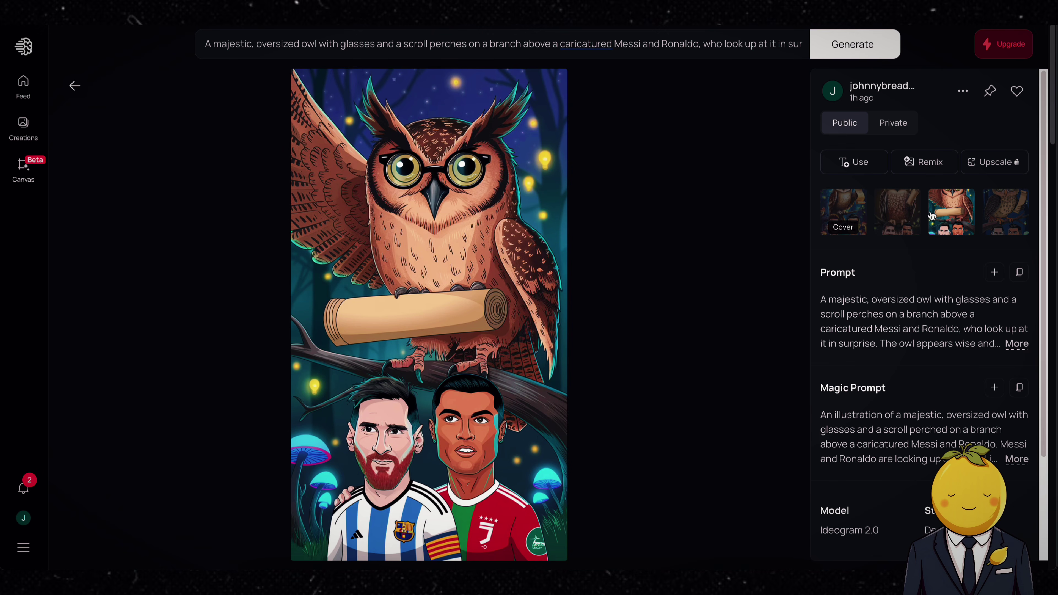
click(1006, 219)
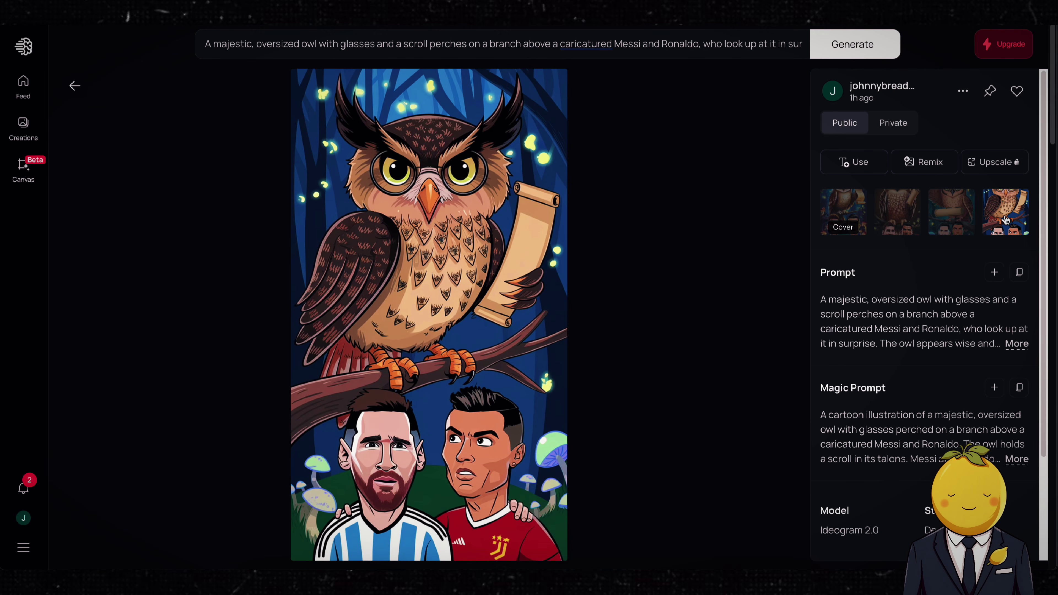
click(845, 207)
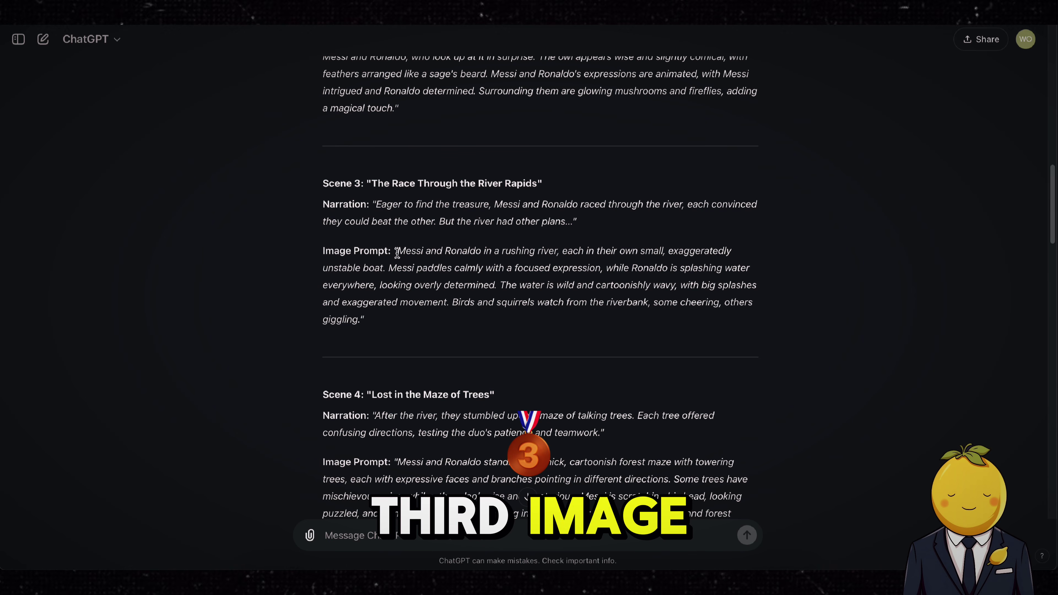
Step: Copy the Scene 3 river image prompt from ChatGPT and replace the whole owl prompt in Ideogram with it
drag(397, 251, 358, 311)
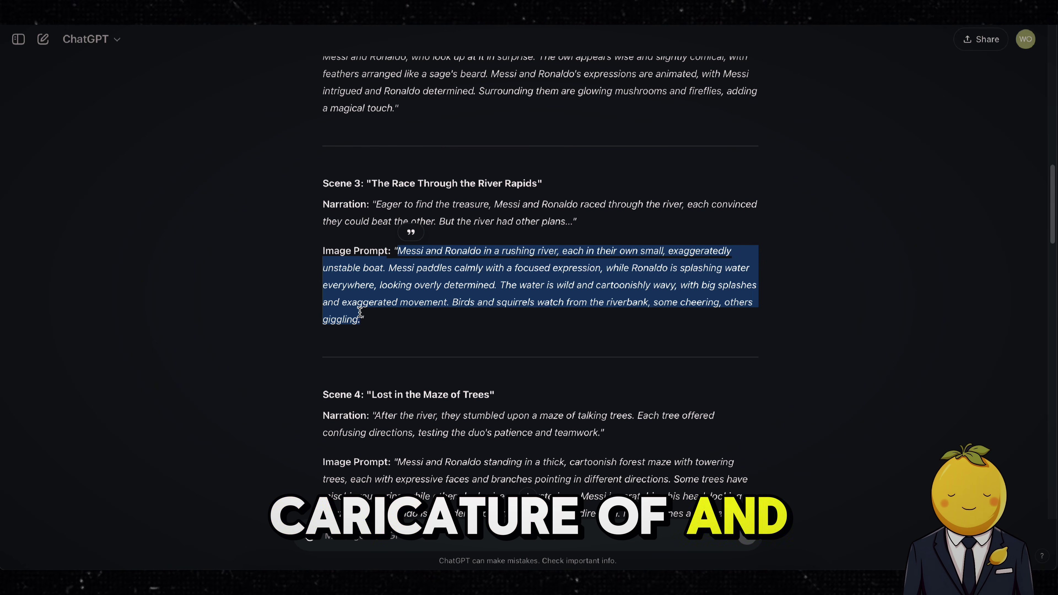
right_click(398, 287)
click(463, 339)
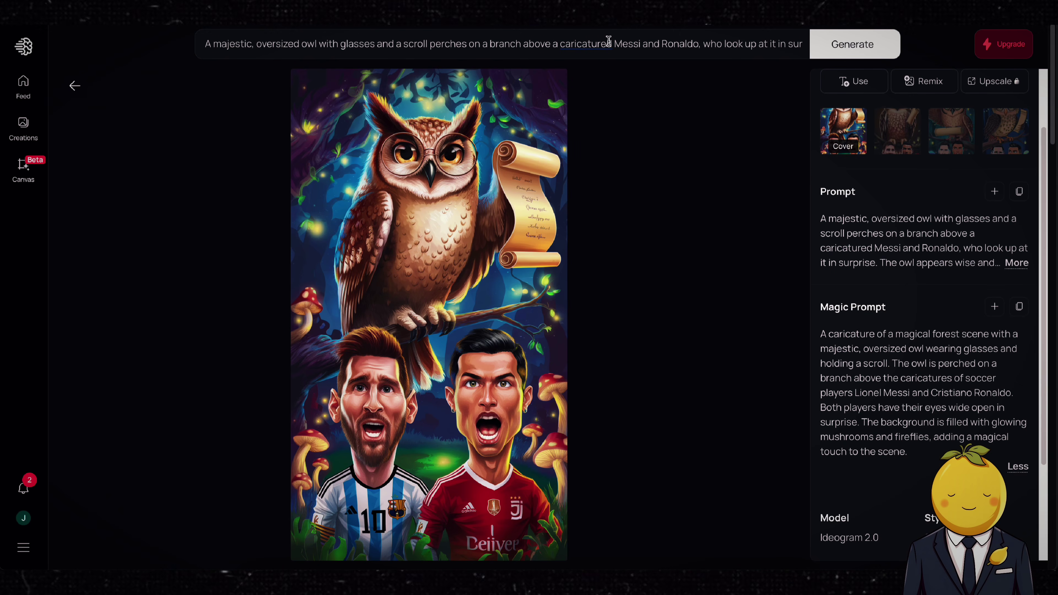
click(608, 41)
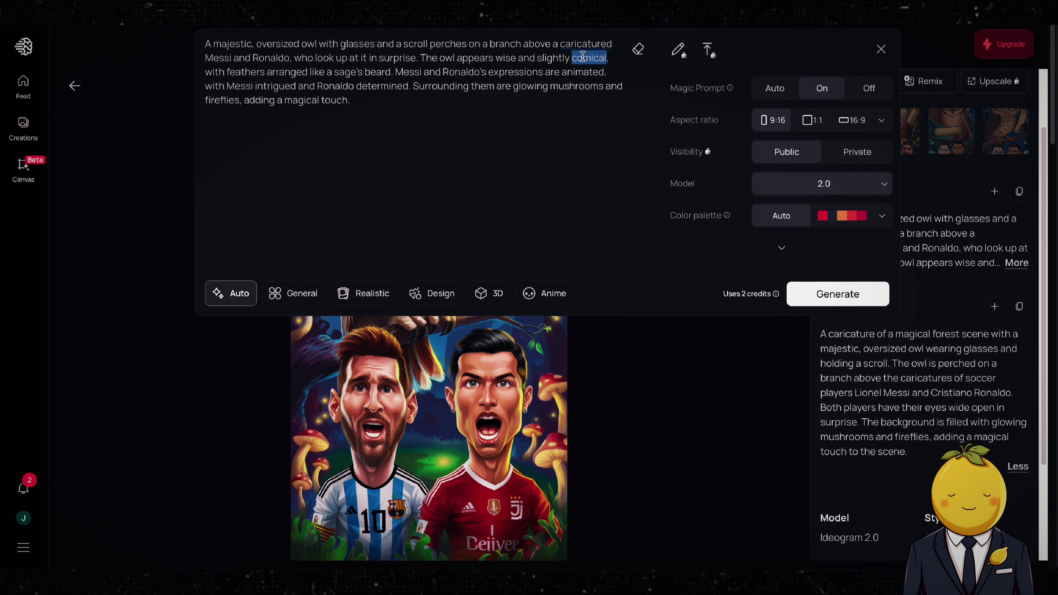
triple_click(582, 56)
drag(402, 103, 204, 40)
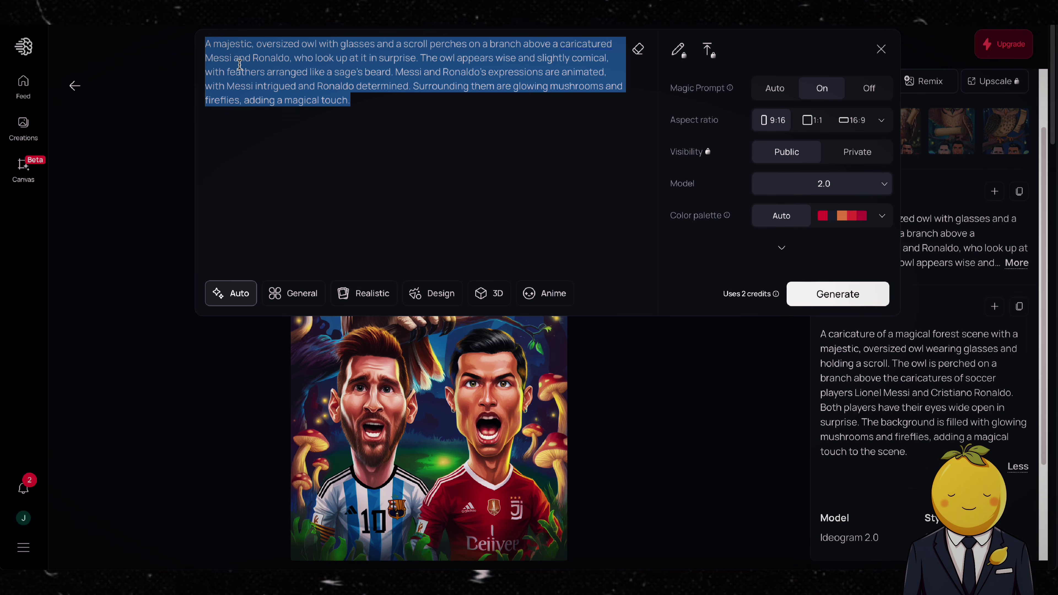
key(ctrl+v)
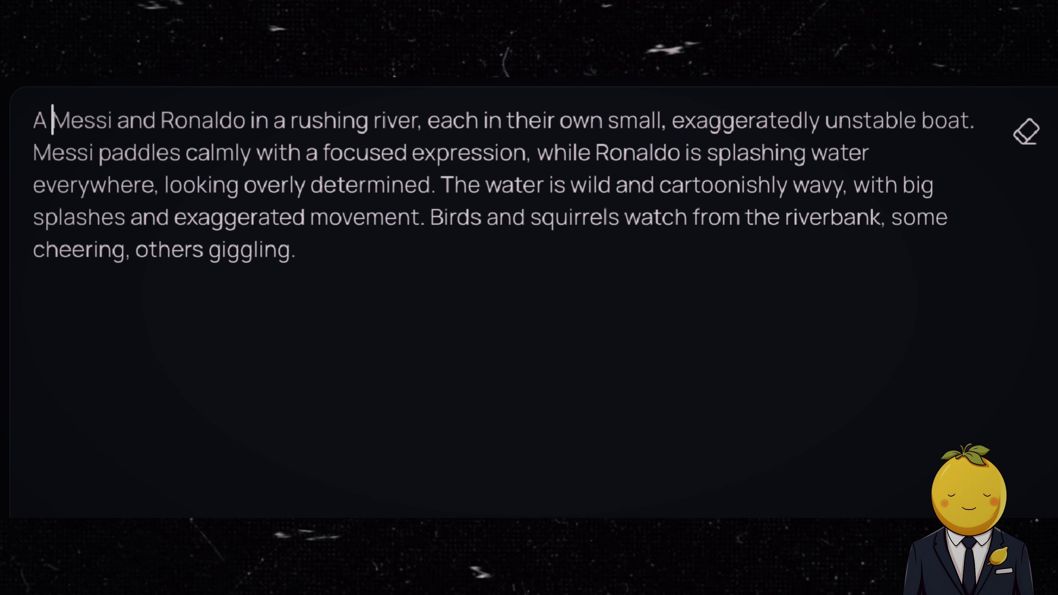
Step: Add "A caricature of" before "Messi and Ronaldo" at the start of the river prompt and generate the images
text(d)
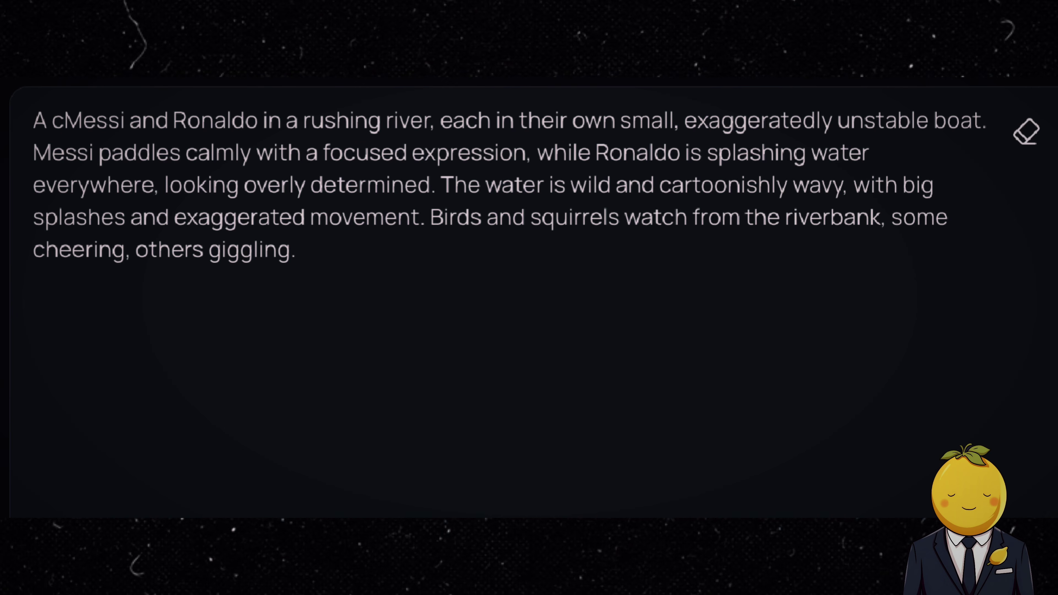
text(aricatur)
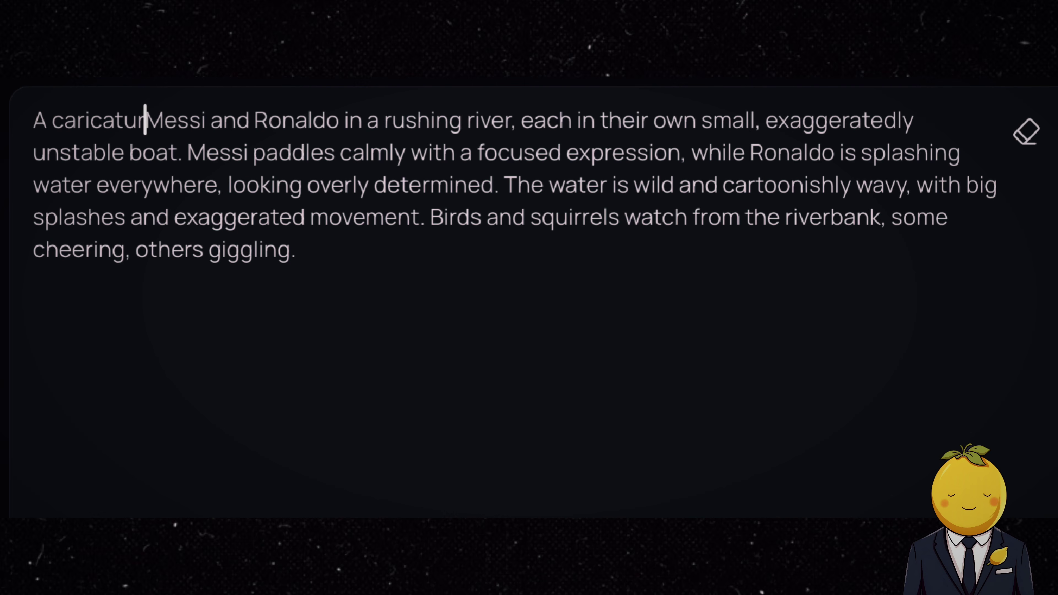
text(e of)
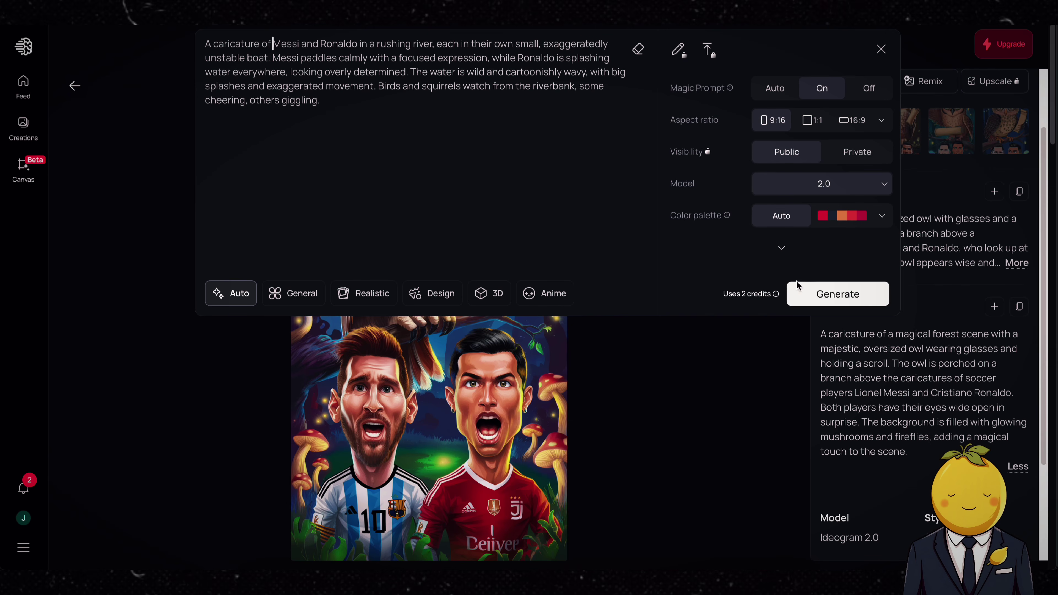
click(796, 289)
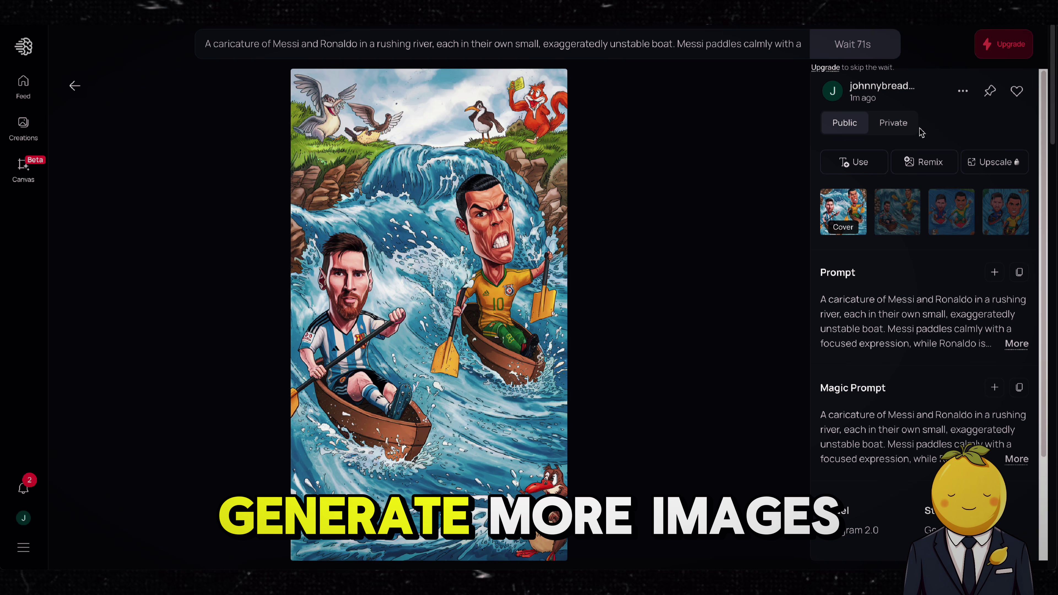
Step: Download the first and second river-rapids image variants as JPEG files
click(963, 91)
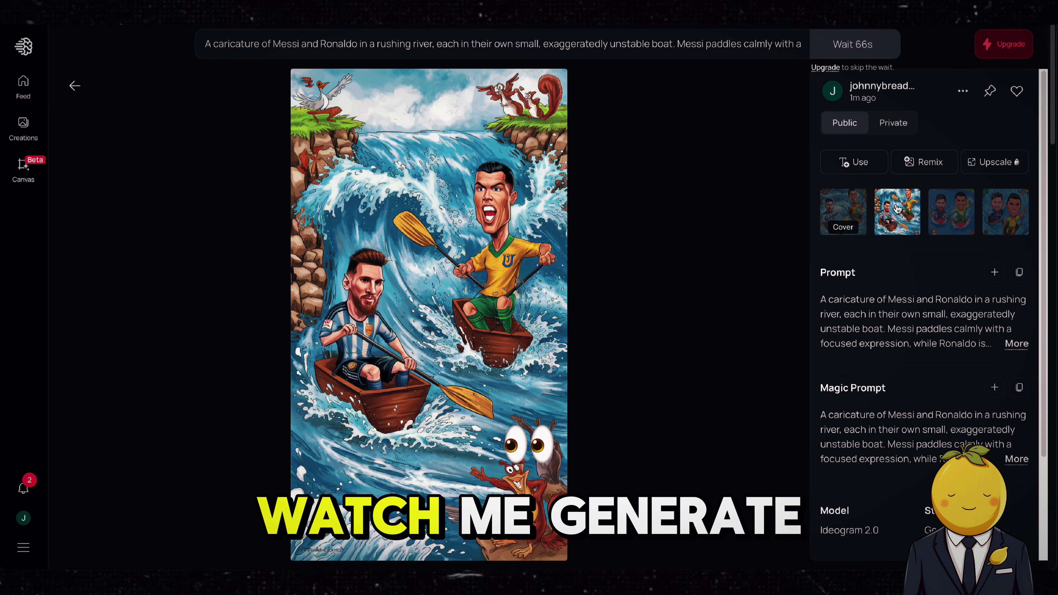
click(963, 91)
mouse_move(892, 306)
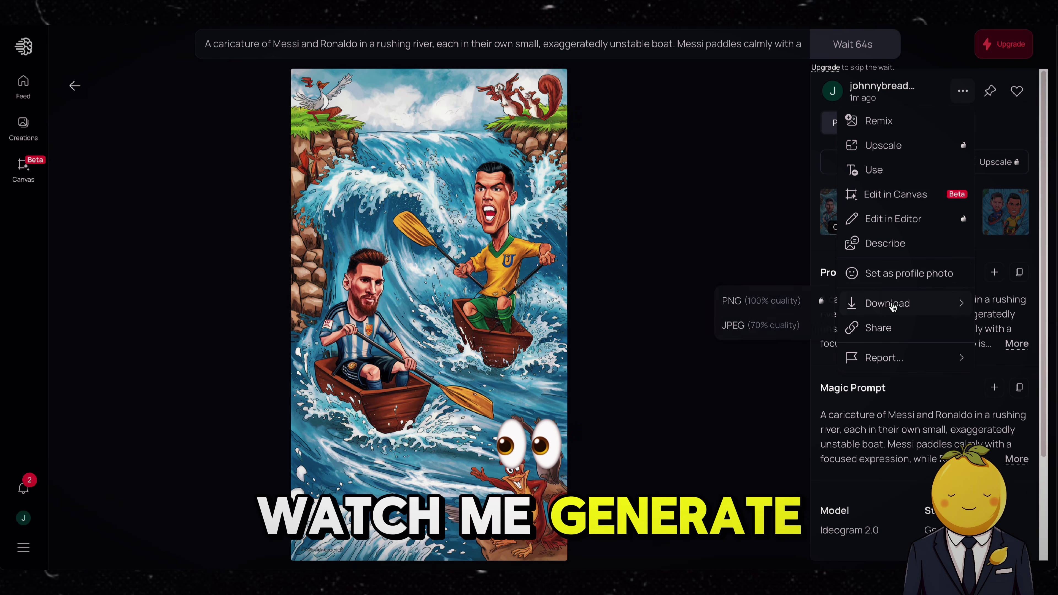
click(789, 327)
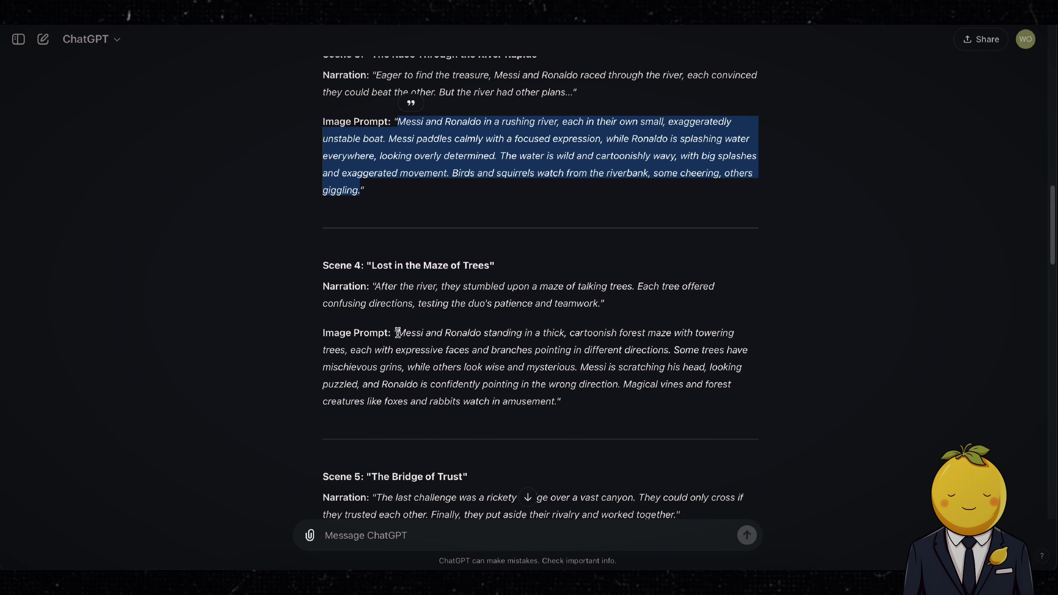
Step: Generate images from ChatGPT's Scene 4 forest maze prompt, prefixed with "A caricature of", and open the options of the first result
drag(396, 333, 556, 394)
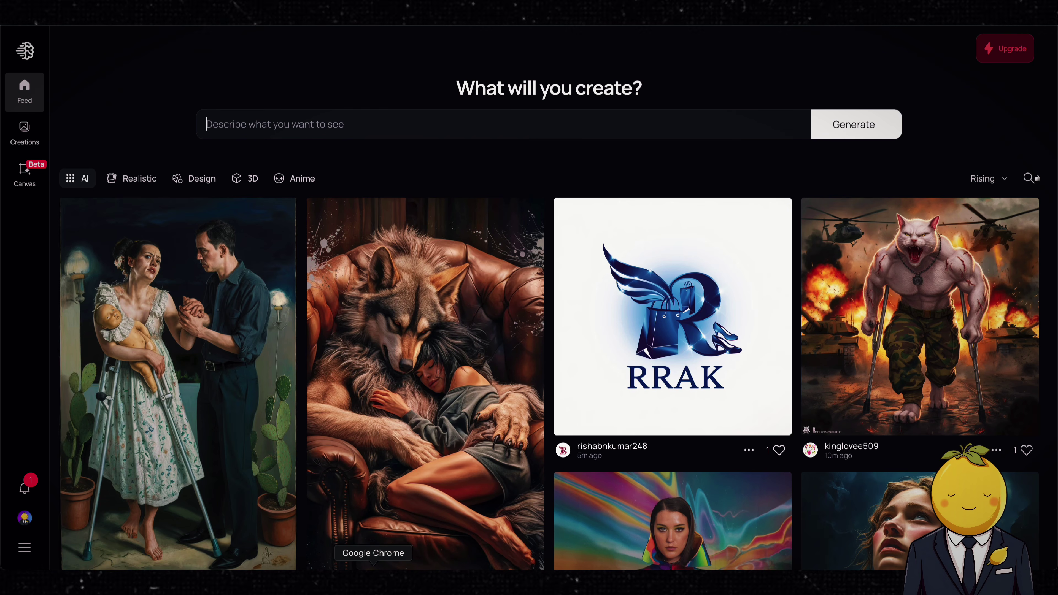
click(416, 119)
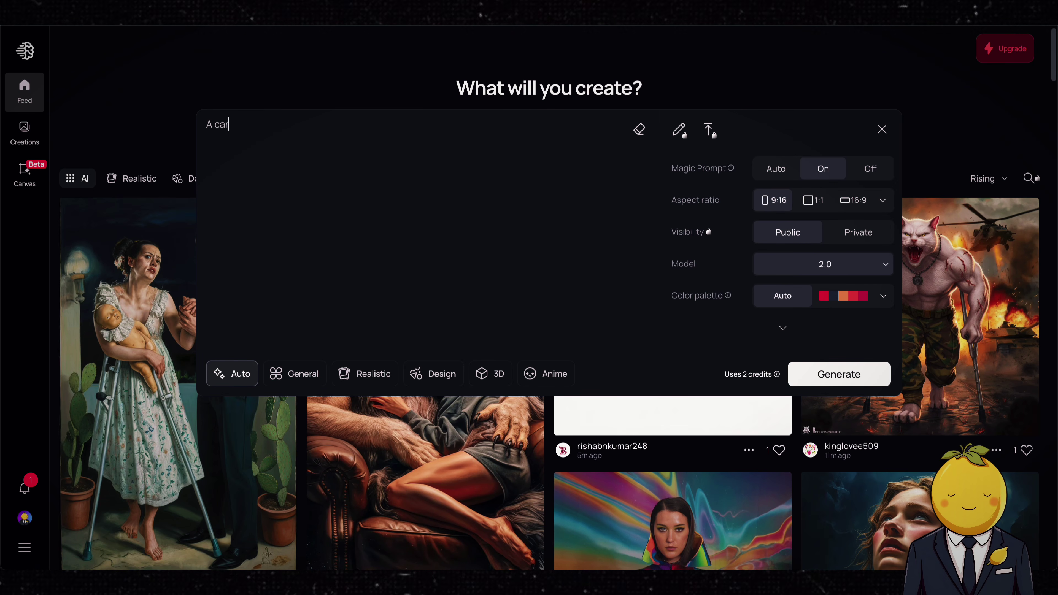
text(A caricature of Messi and Ronaldo standing in a thick, cartoonish forest maze with towering trees, each with expressive faces and branches pointing in different directions. Some trees have mischievous grins, while others look wise and mysterious. Messi is scratching his head, looking puzzled, and Ronaldo is confidently pointing in the wrong direction. Magical vines and forest creatures like foxes and rabbits watch in amusement.)
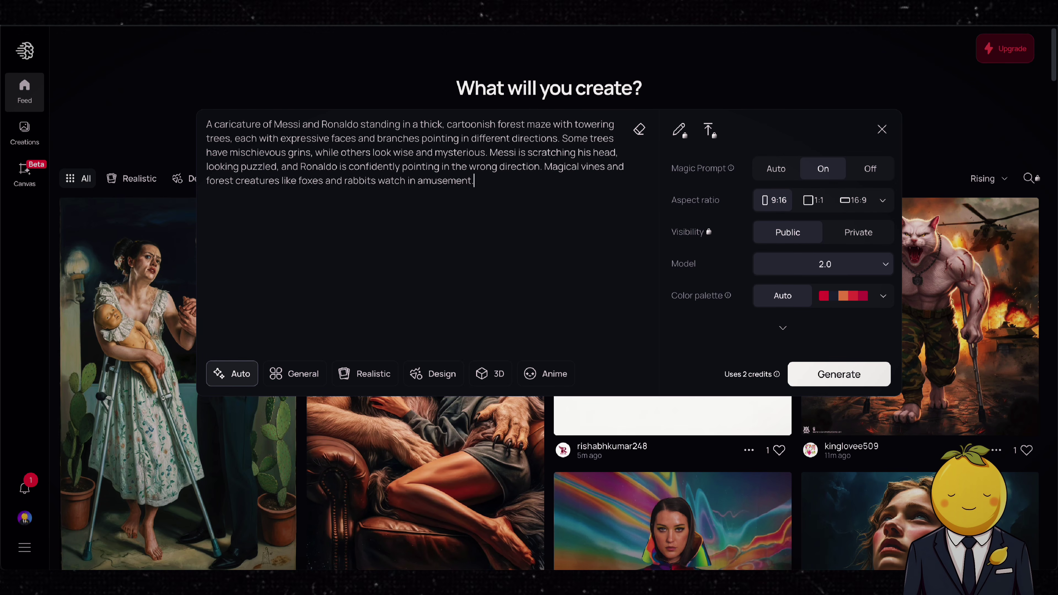
click(848, 370)
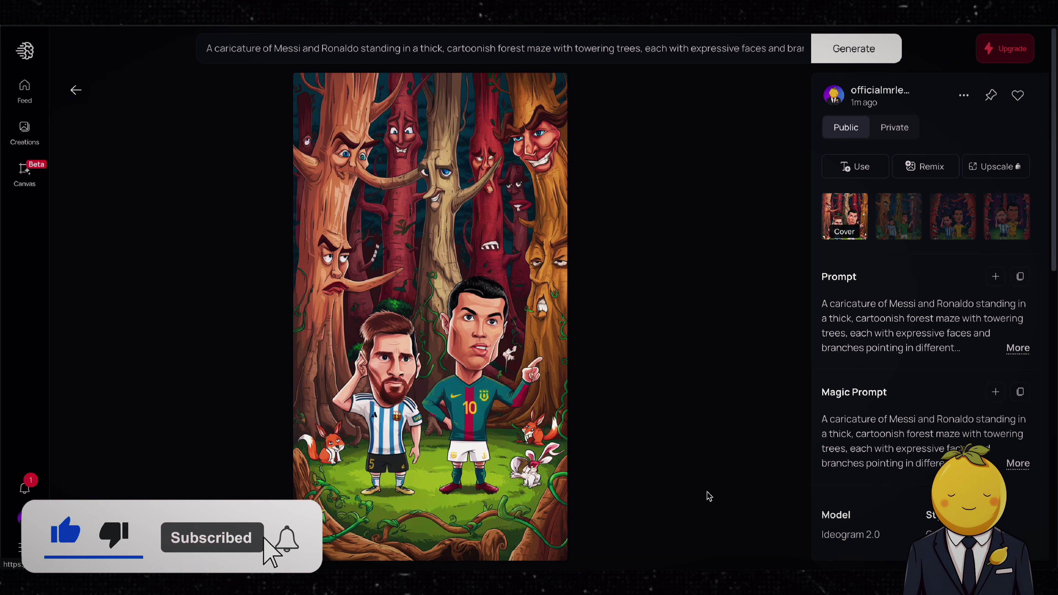
click(963, 95)
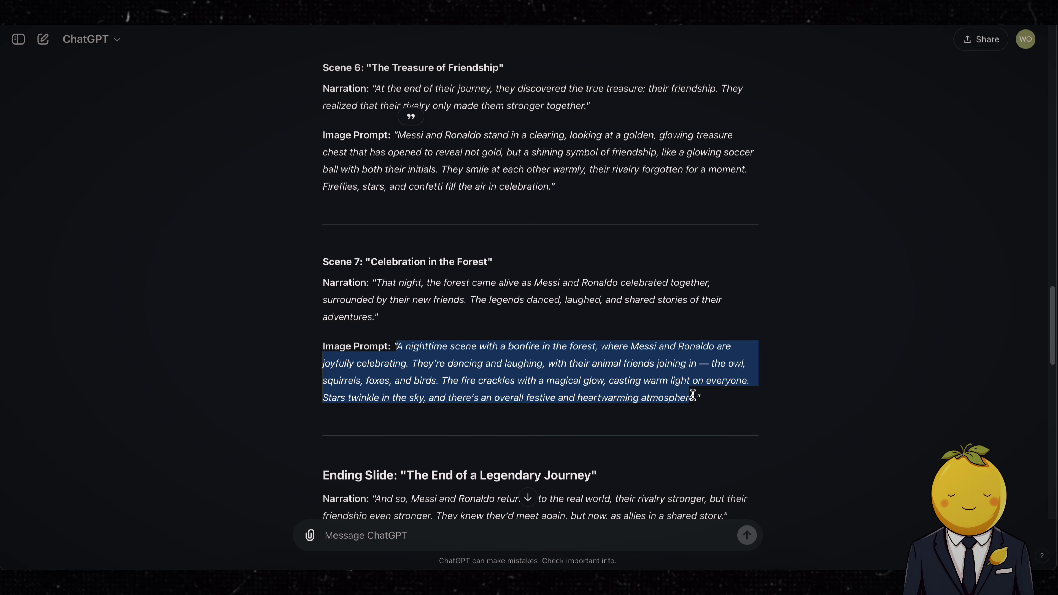
Step: Copy the image prompt of the Ending Slide "The End of a Legendary Journey" in ChatGPT
scroll(692, 395, down, 2)
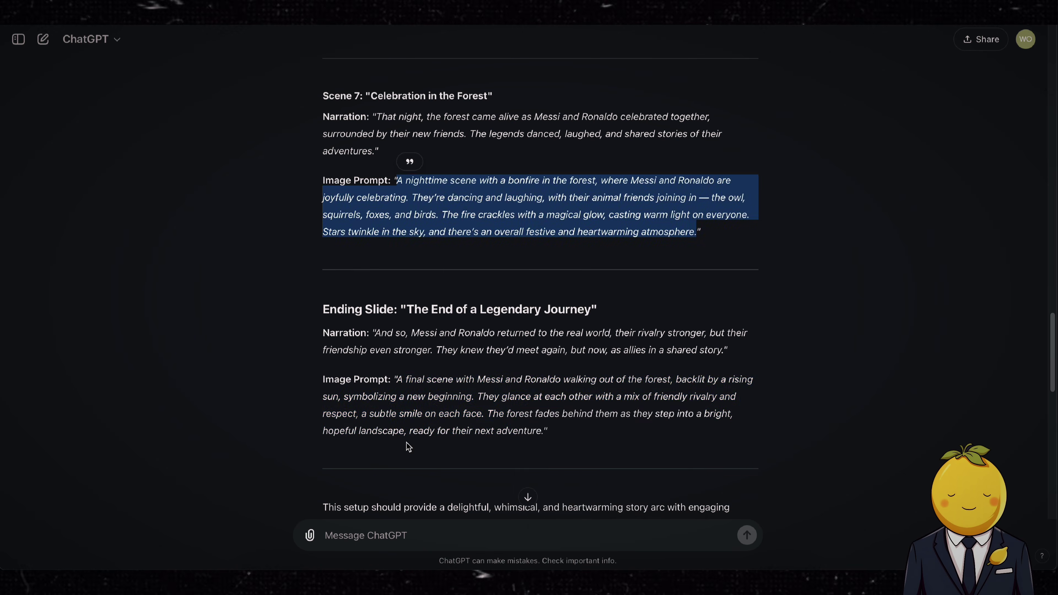
drag(545, 431, 394, 380)
right_click(529, 406)
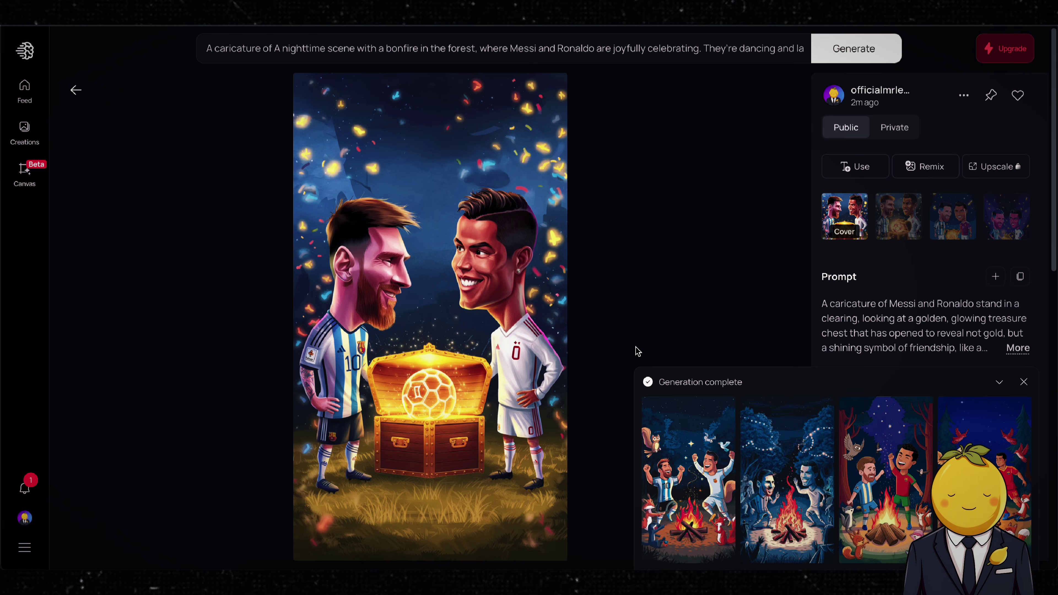
Step: Switch to Ideogram, open the second bonfire variant, request its download, and look through the other variants
click(787, 479)
click(963, 95)
mouse_move(916, 307)
click(763, 305)
click(1007, 216)
click(953, 216)
click(853, 213)
click(899, 216)
Step: Replace the bonfire text after "A caricature of" with the copied final scene prompt and generate the images
click(708, 52)
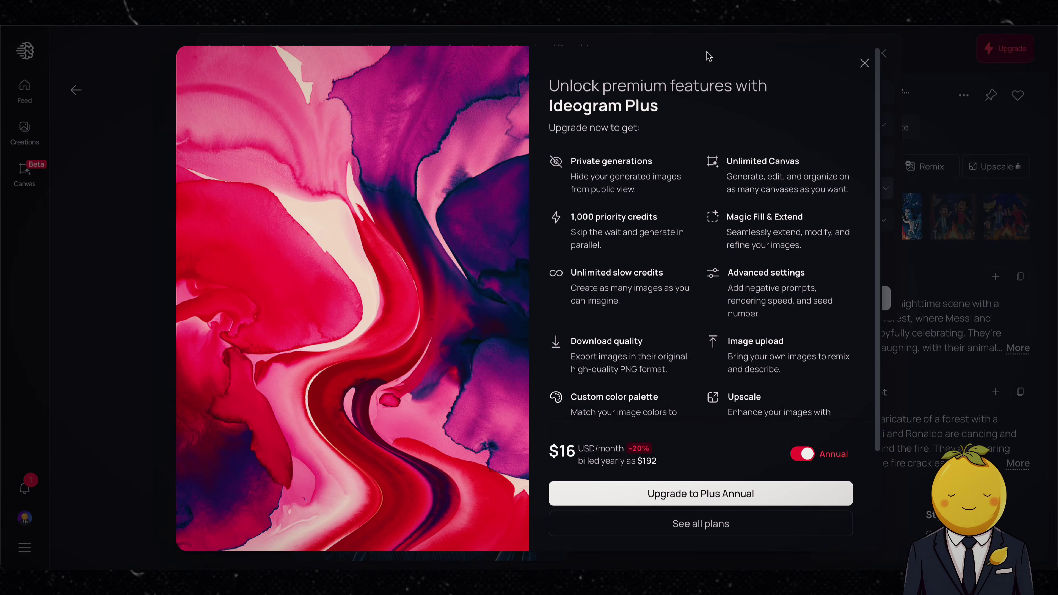
click(864, 63)
drag(266, 104, 272, 48)
key(ctrl+v)
click(838, 299)
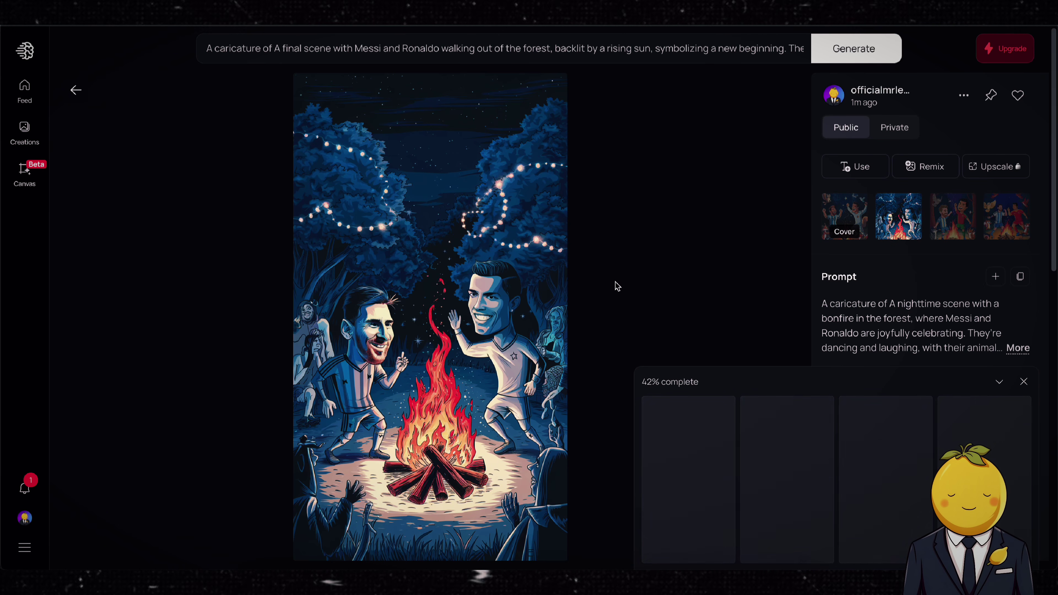
Step: Open the generated final scene images and download the second and third variants as JPEG files
click(688, 479)
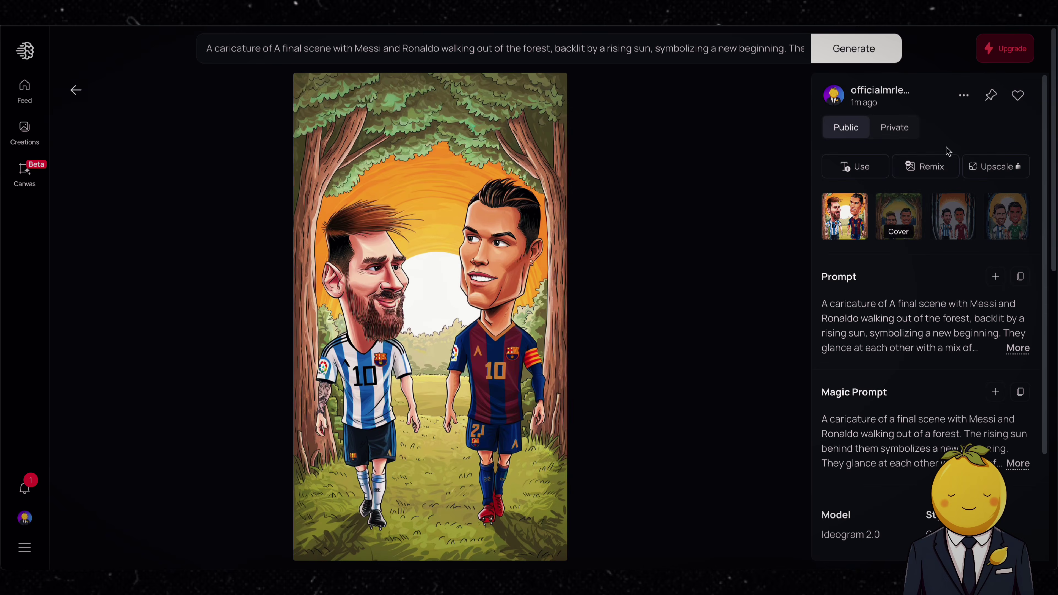
click(899, 217)
click(964, 95)
mouse_move(888, 312)
click(763, 329)
click(953, 216)
click(964, 96)
click(763, 330)
Step: Download the first and fourth final scene variants as JPEG files
click(845, 216)
click(964, 95)
click(763, 329)
click(1007, 261)
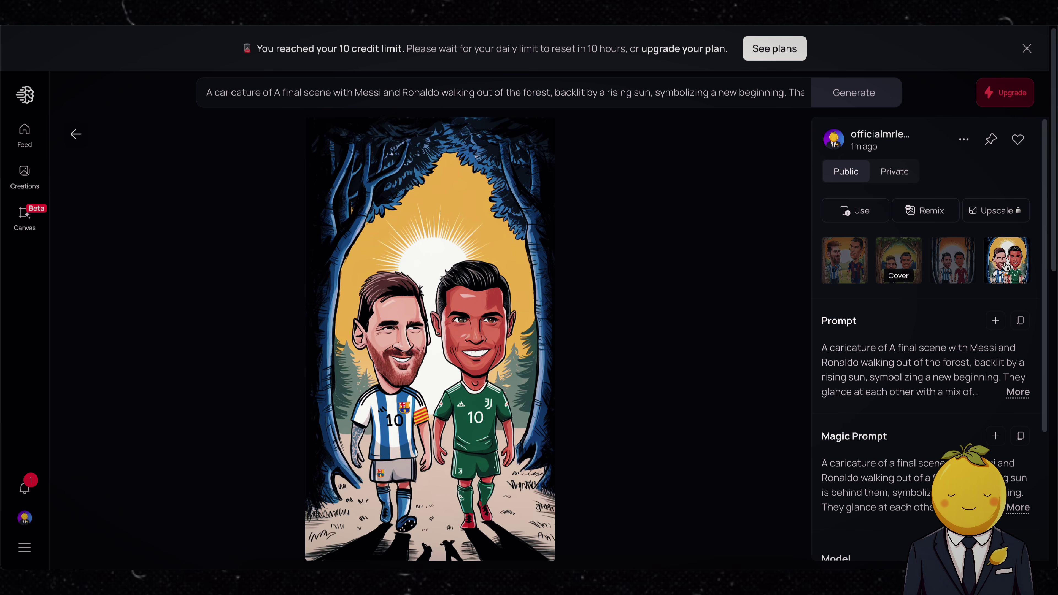
click(964, 140)
click(764, 374)
Step: Copy the Scene 7 bonfire prompt from ChatGPT again and paste it into the Ideogram prompt after "A caricature of"
key(ctrl+shift+Tab)
drag(399, 195, 699, 247)
key(ctrl+c)
key(ctrl+Tab)
key(ctrl+v)
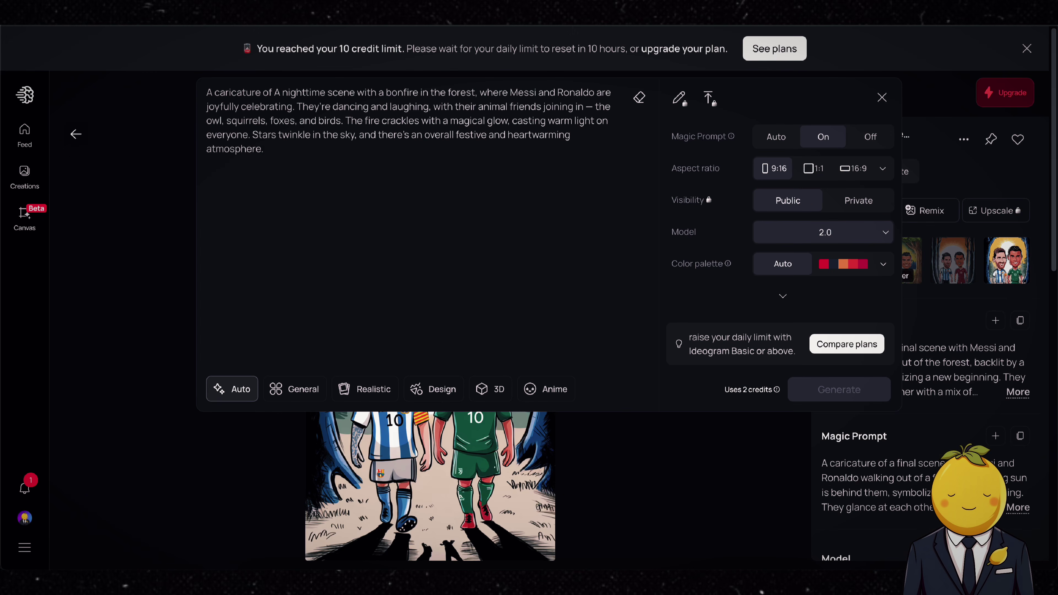
Step: Close the prompt editor and open the first bonfire image from the creations gallery
key(Escape)
key(Escape)
click(24, 175)
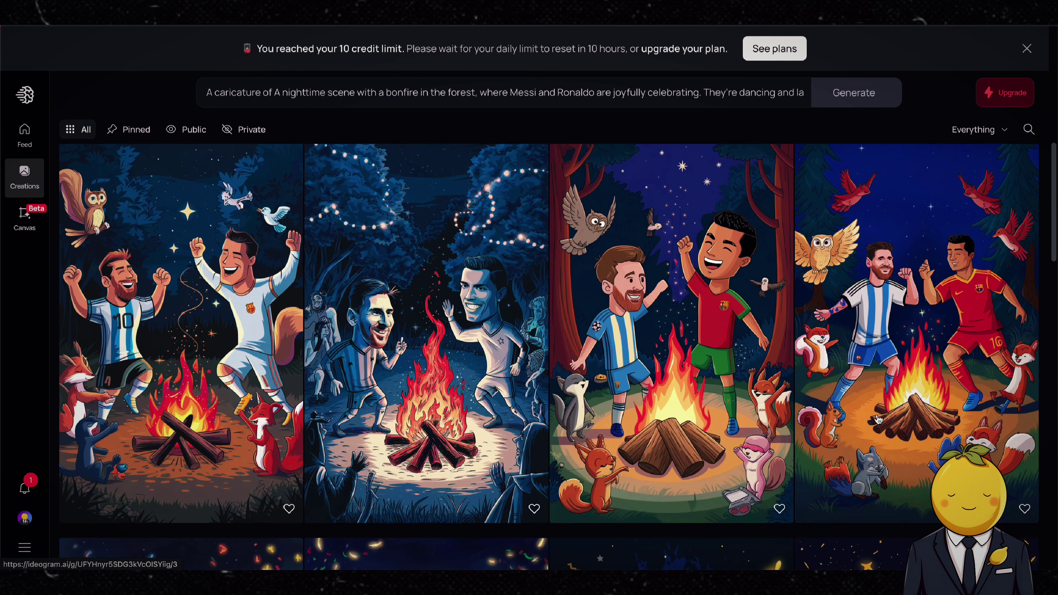
click(265, 508)
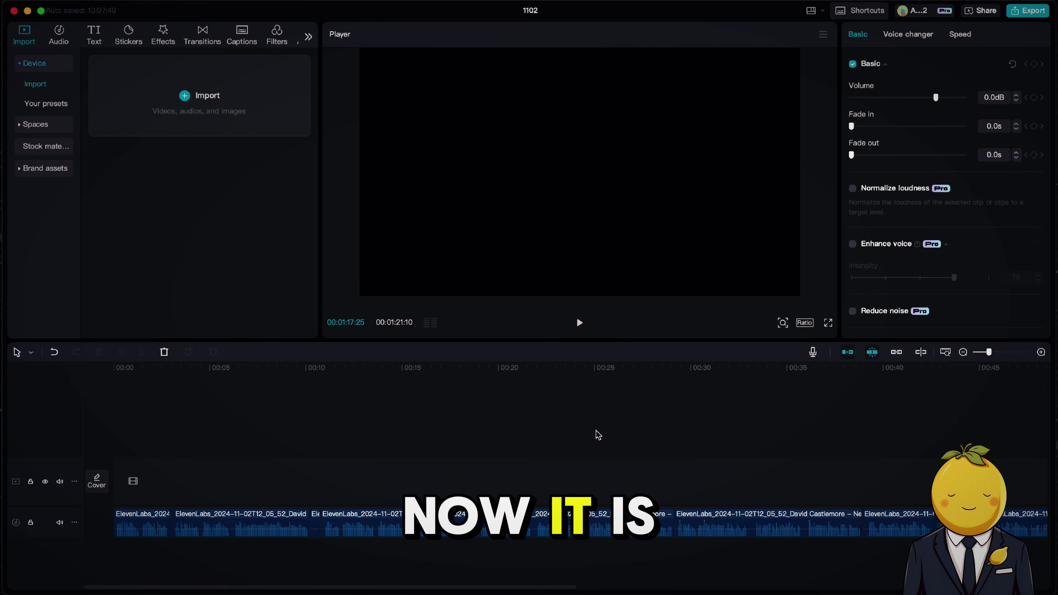
Step: Select today's Messi and Ronaldo scene JPEGs in the Downloads folder and place them on the CapCut timeline
click(267, 589)
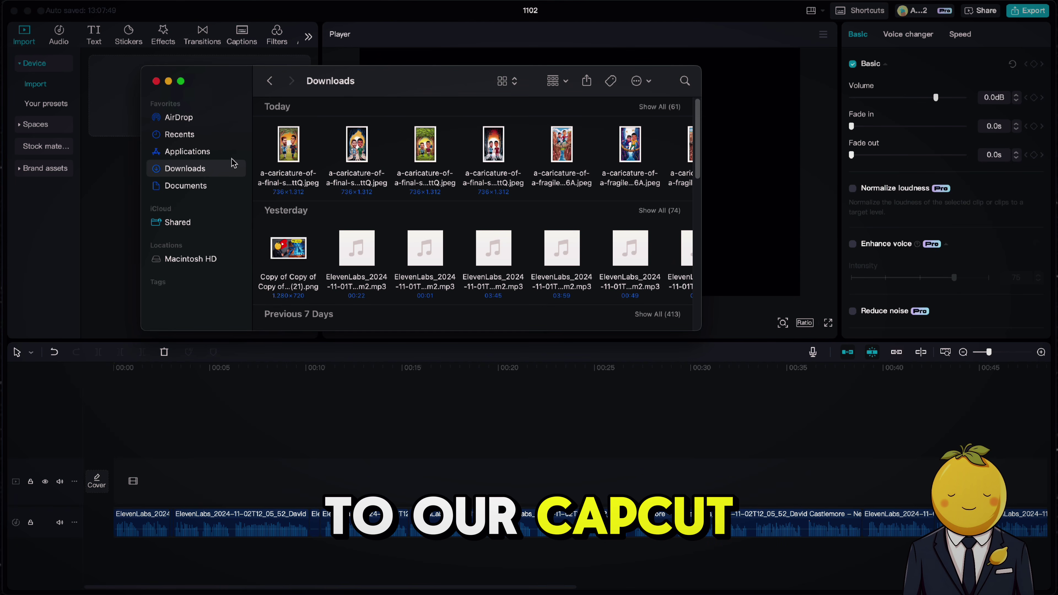
click(661, 109)
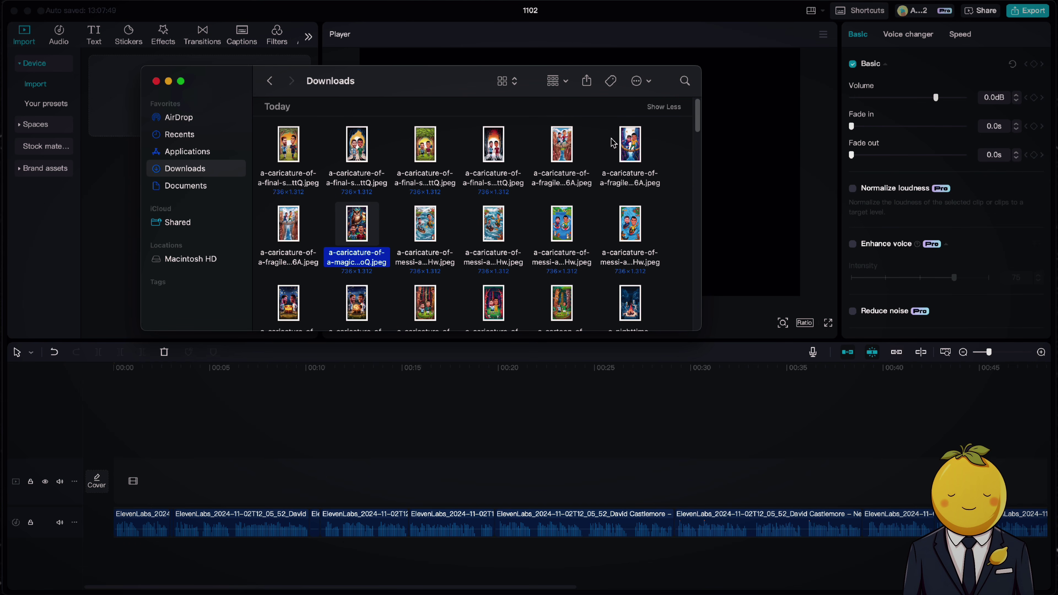
drag(656, 144, 255, 283)
scroll(520, 250, down, 2)
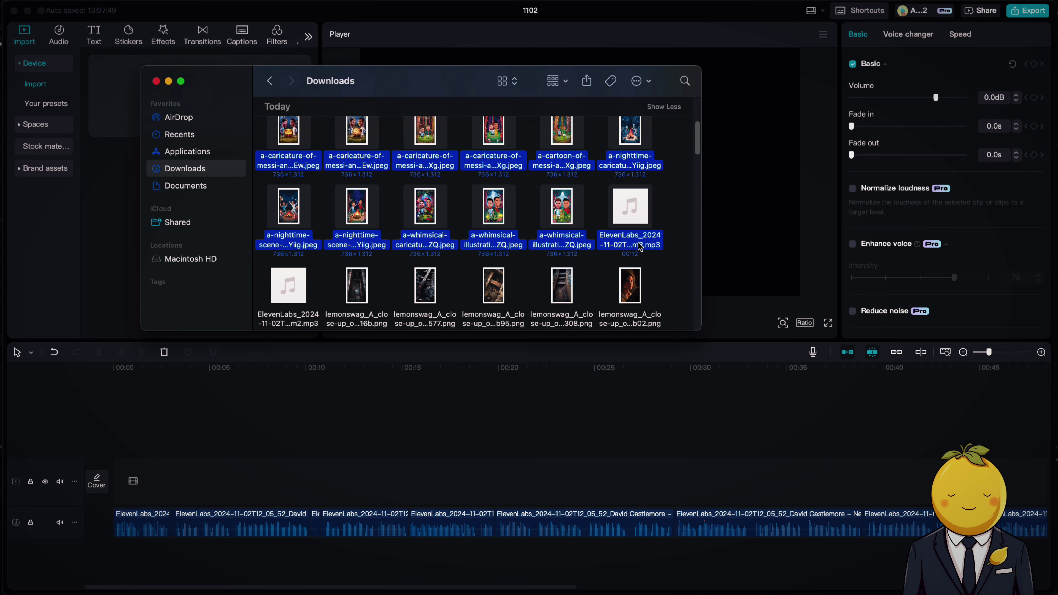
scroll(551, 282, down, 4)
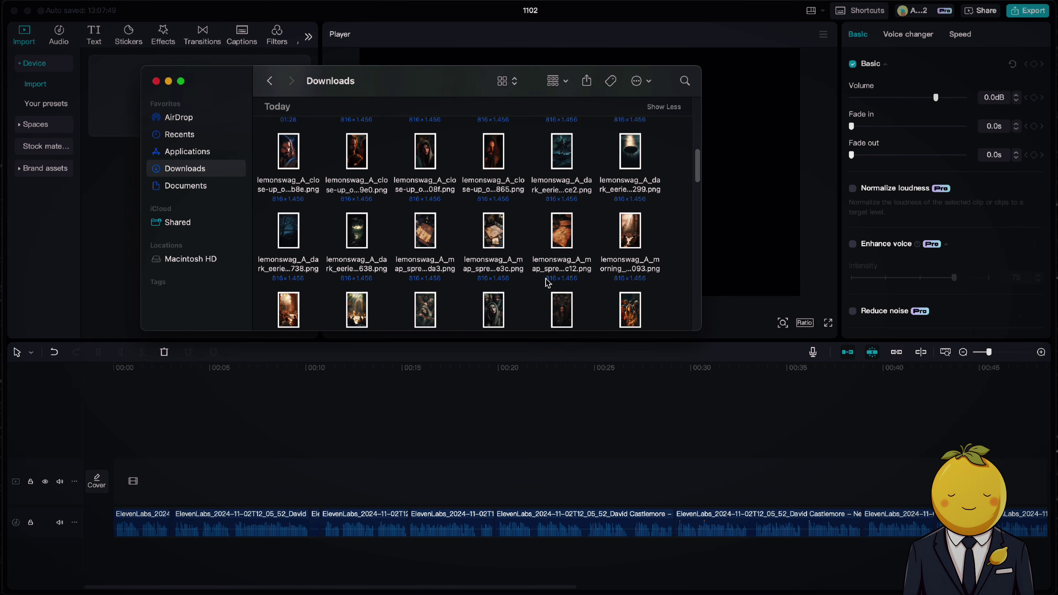
scroll(551, 276, up, 8)
drag(551, 276, 347, 472)
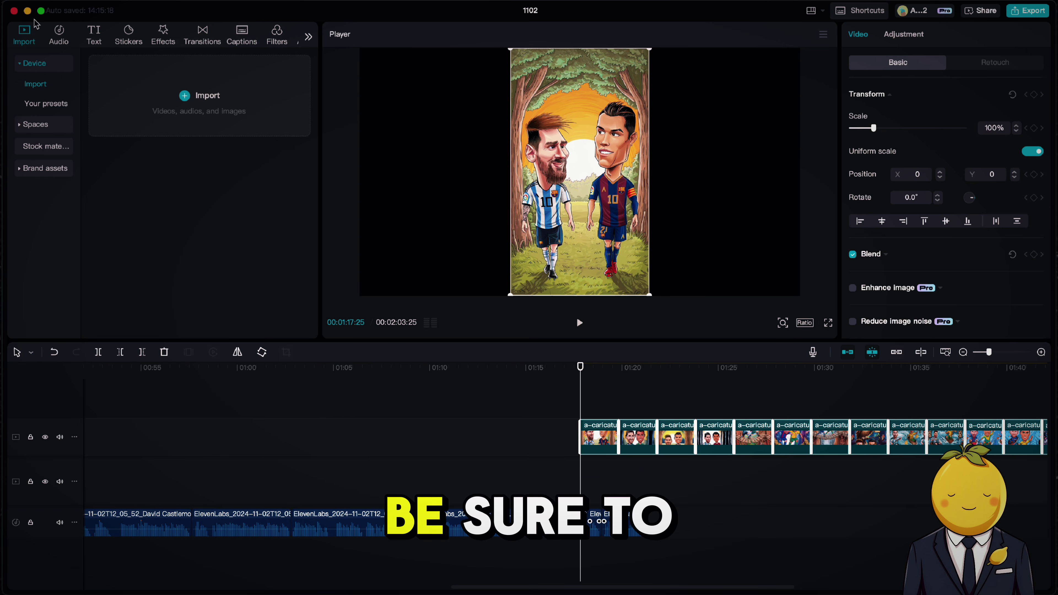
Step: Move the block of image clips earlier over the narration, to about 00:00:11, and set the playhead at its start
scroll(738, 436, down, 5)
drag(737, 437, 348, 436)
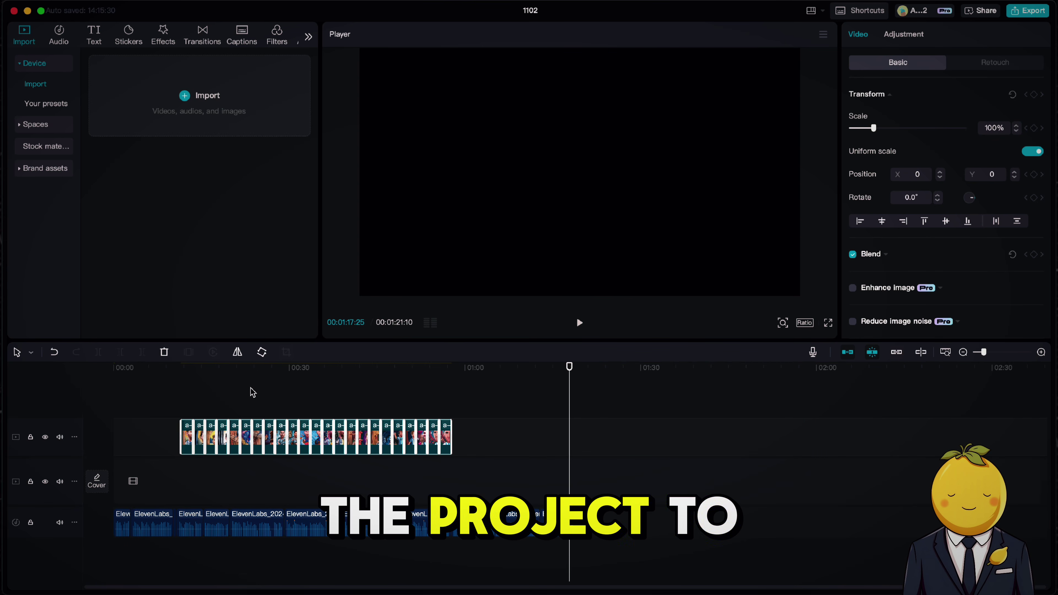
click(183, 368)
Step: Set the project's aspect ratio to vertical 9:16
click(805, 323)
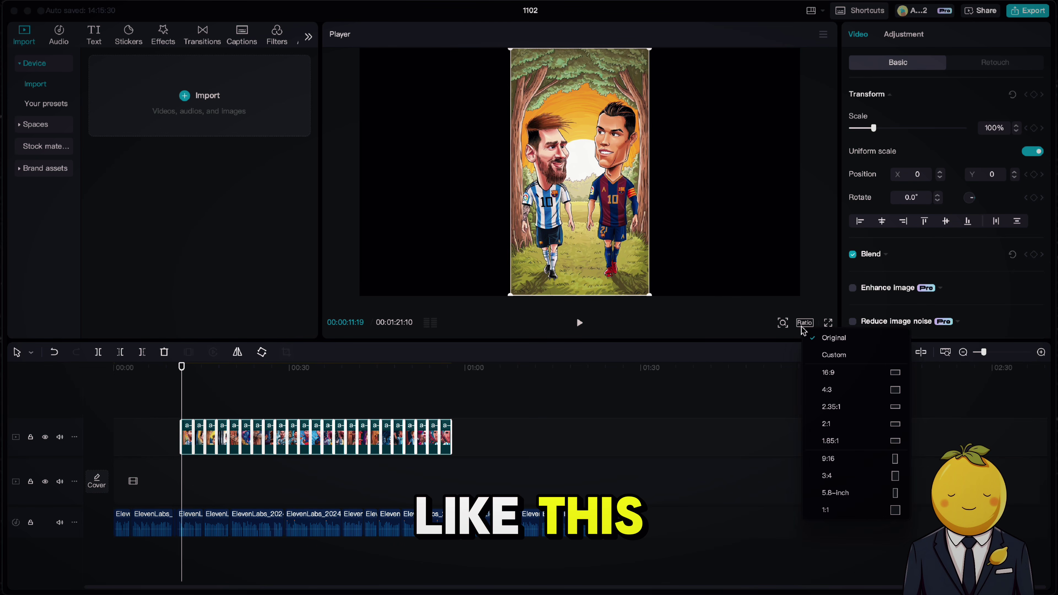
click(845, 375)
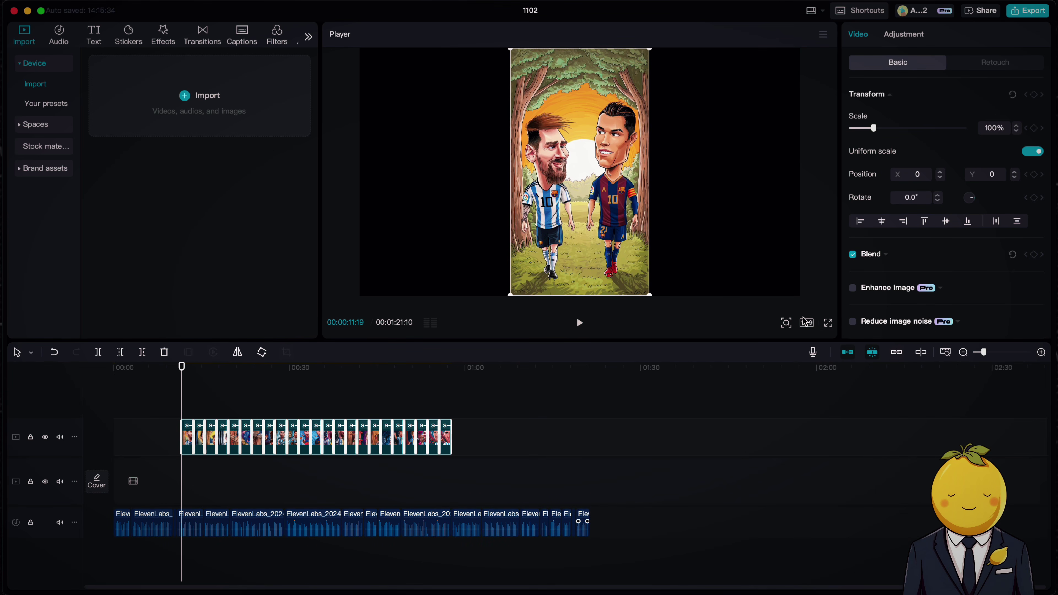
click(807, 323)
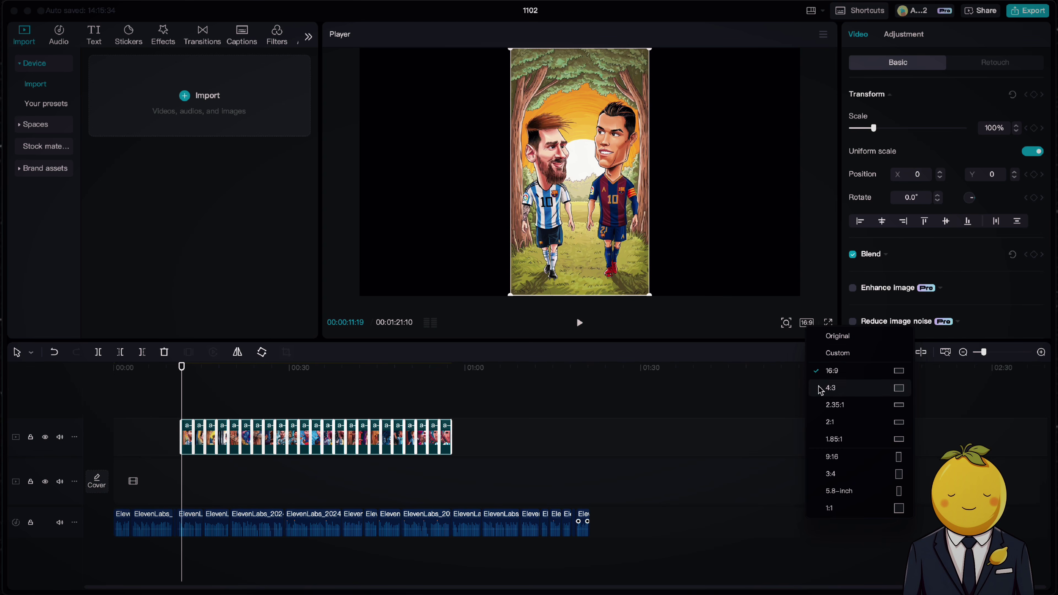
click(835, 457)
Step: Place the owl scene images on the main track from about 00:10 and adjust their lengths to match the narration
click(163, 383)
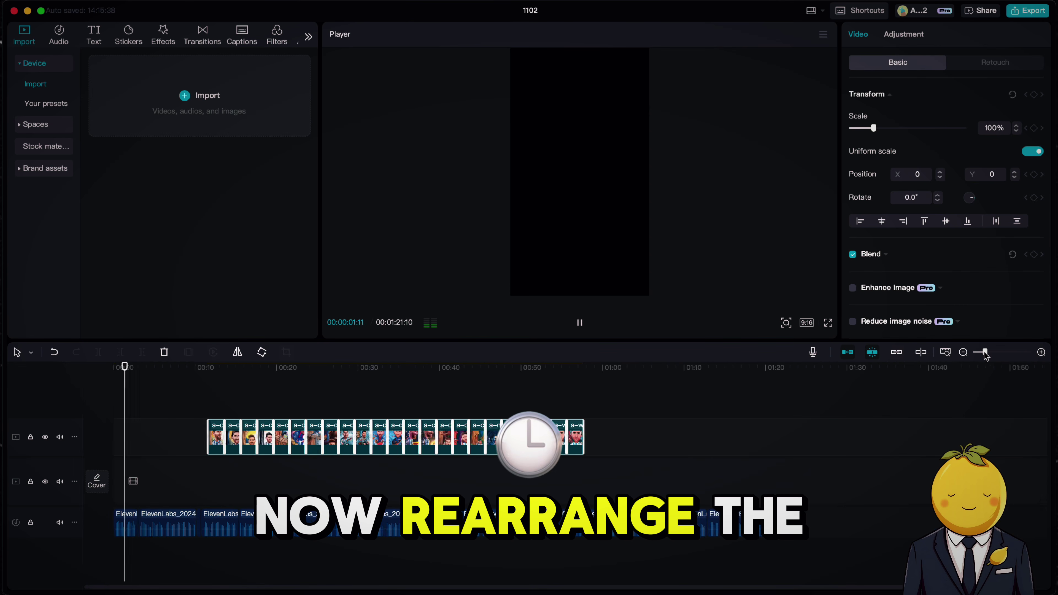
drag(983, 352, 993, 354)
key(space)
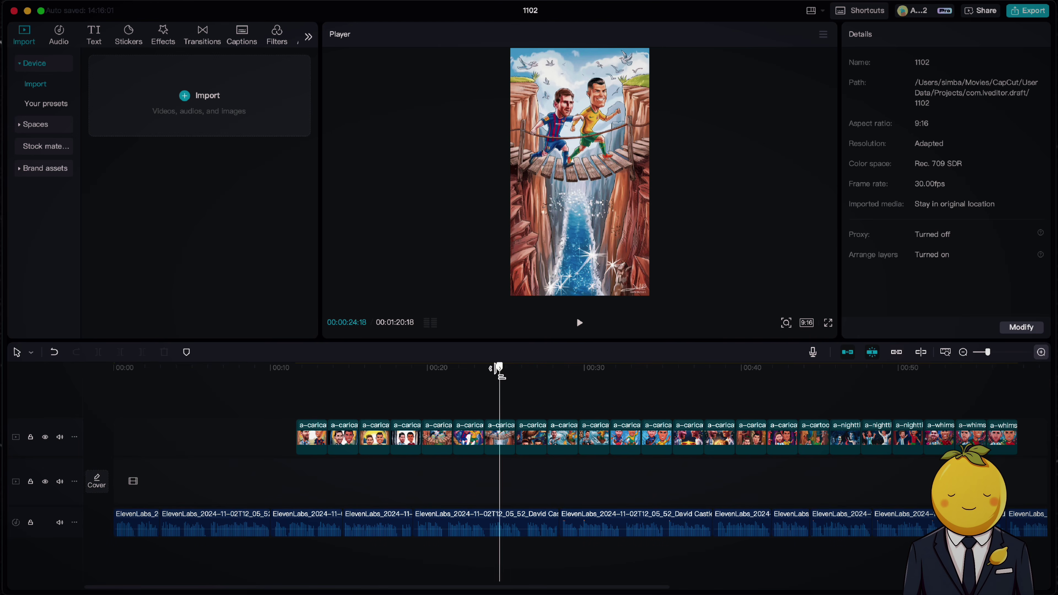
click(130, 481)
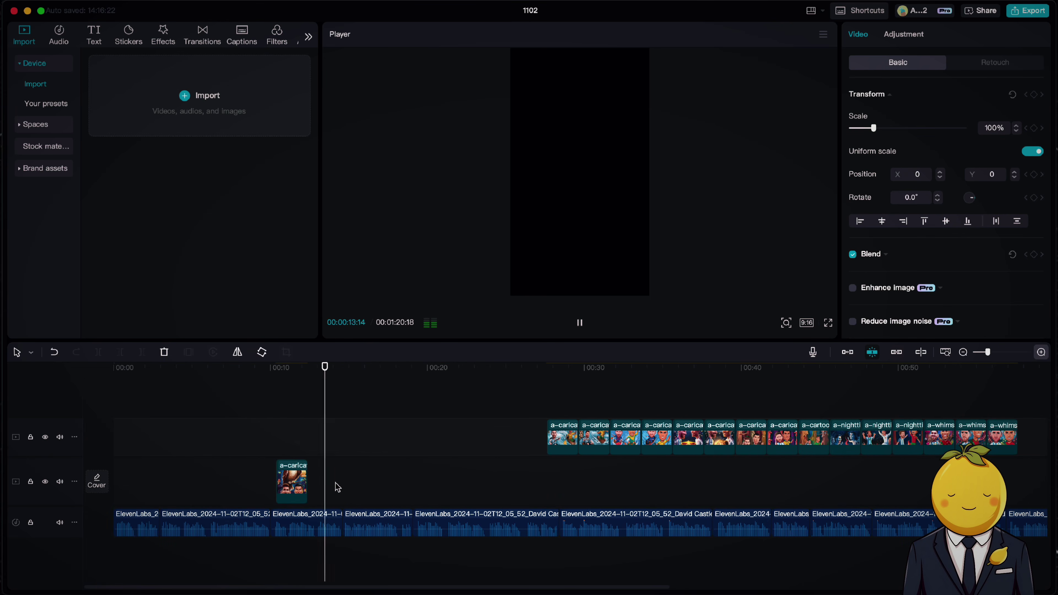
drag(308, 479, 410, 478)
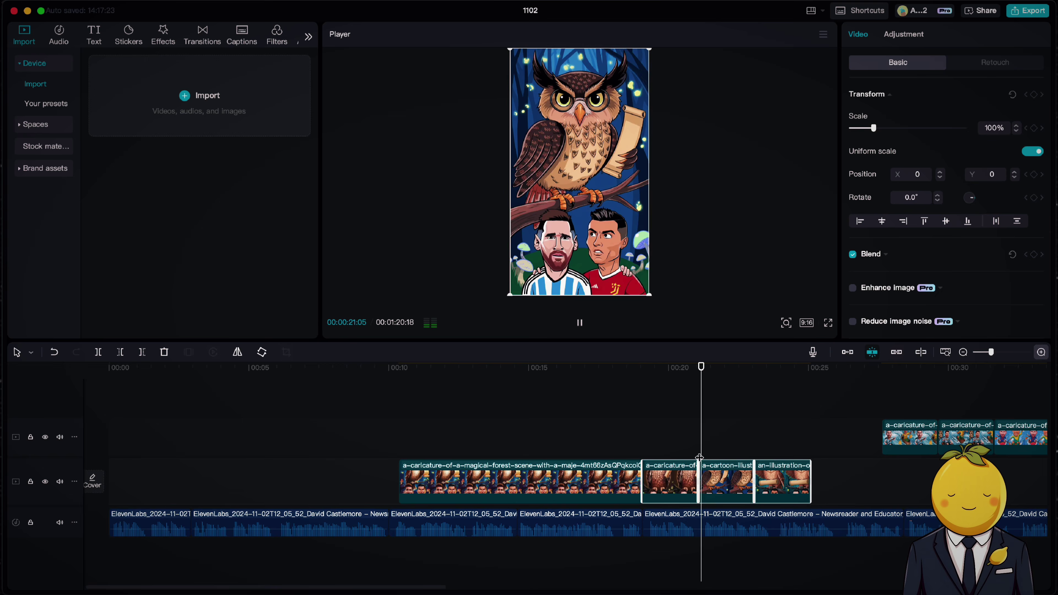
drag(510, 480, 433, 484)
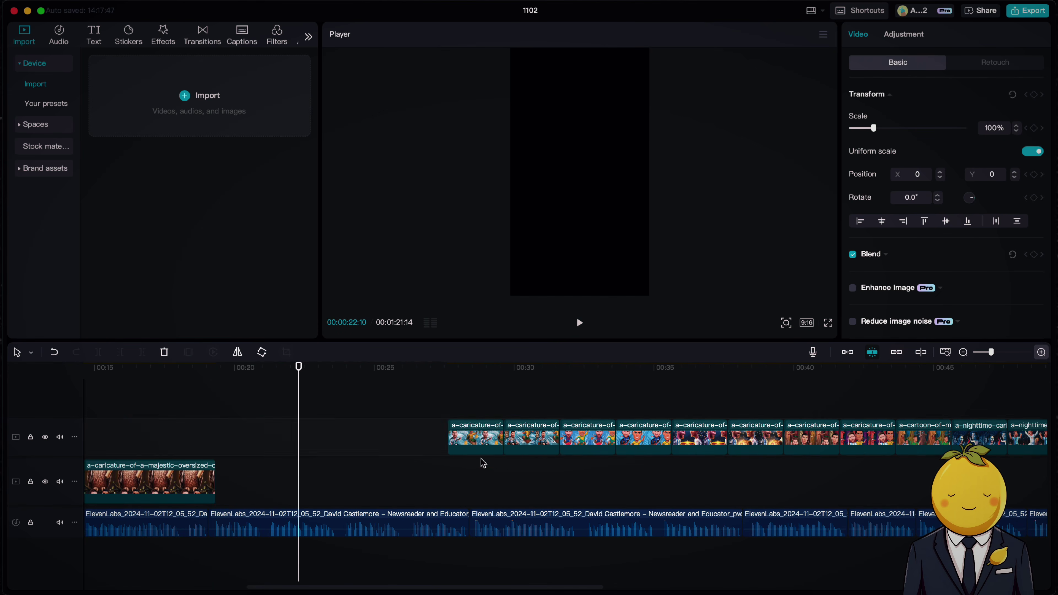
drag(400, 479, 438, 482)
Step: Arrange the remaining scene images on the main track in story order and extend them to fill the gaps over the narration
click(352, 384)
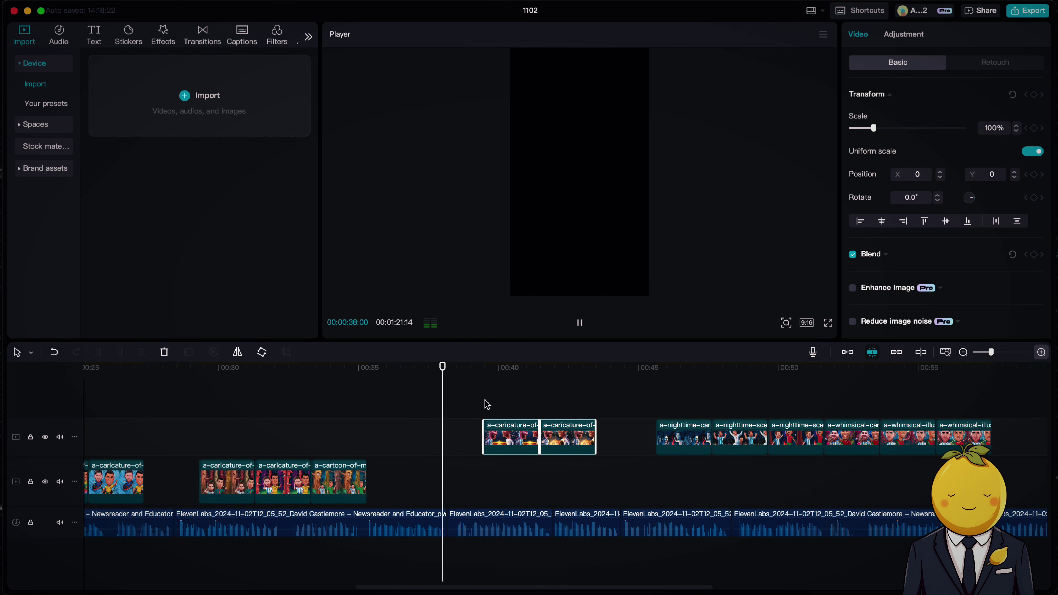
drag(525, 437, 582, 455)
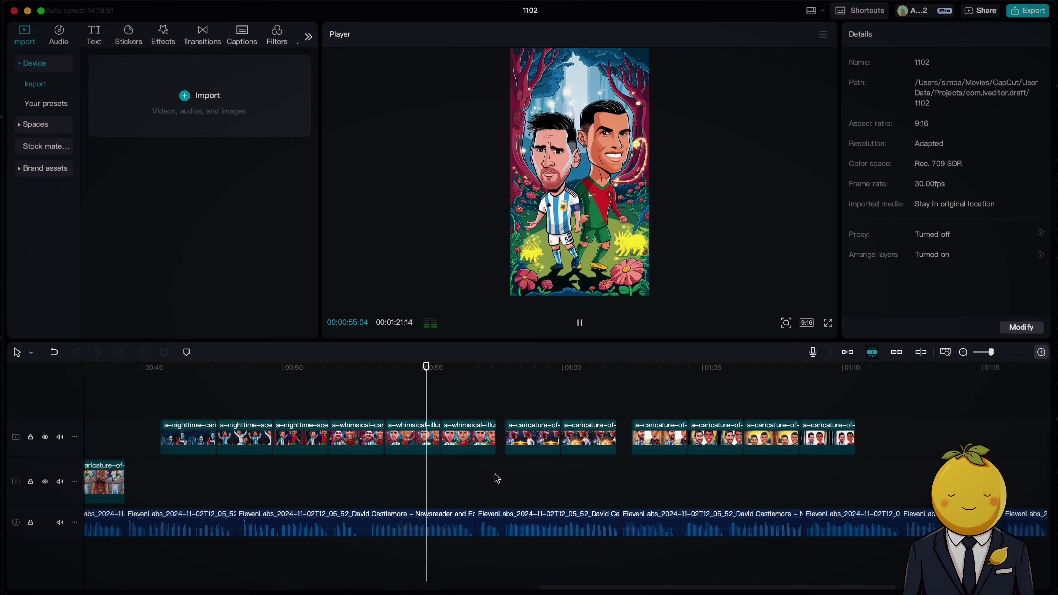
scroll(496, 478, right, 5)
scroll(495, 478, right, 4)
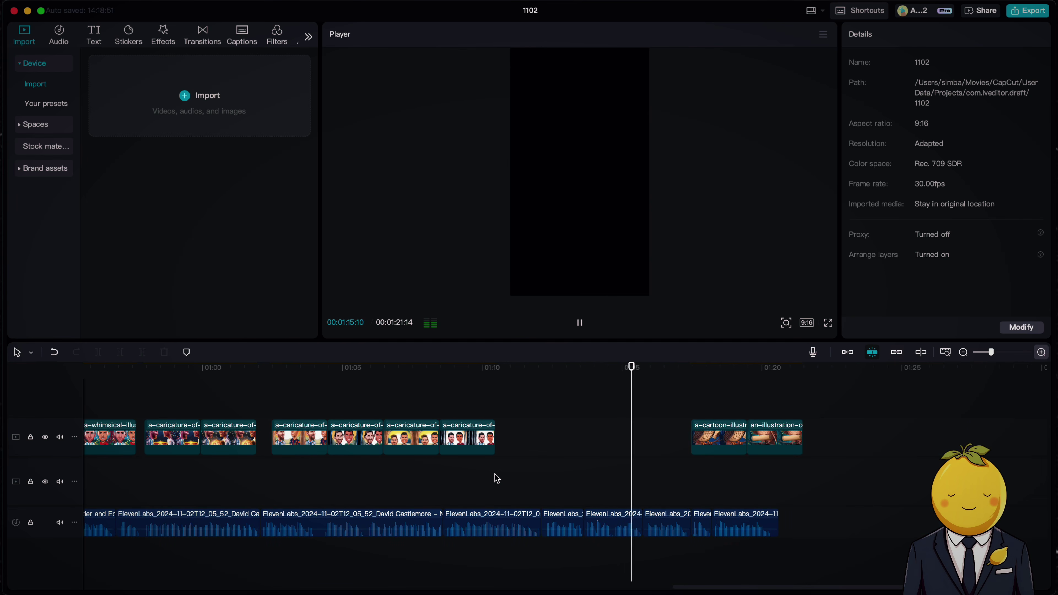
drag(645, 409, 766, 447)
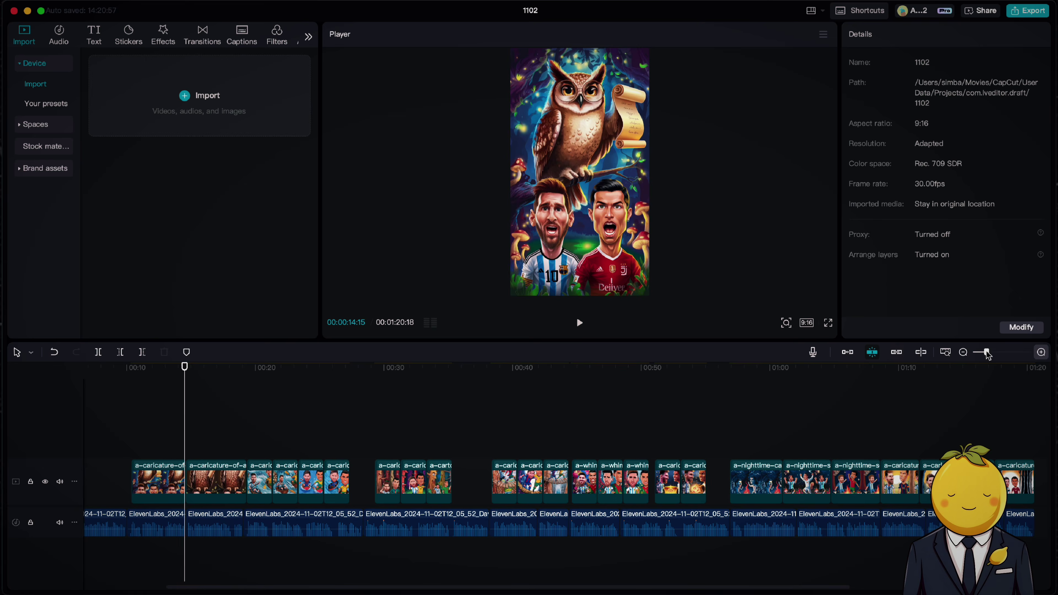
click(749, 481)
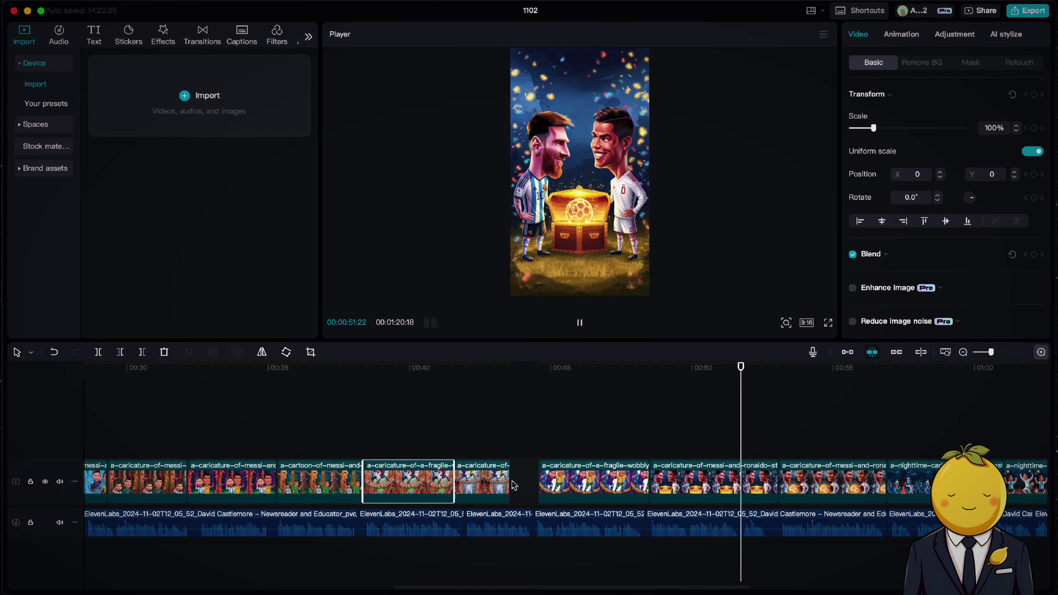
drag(991, 352, 986, 354)
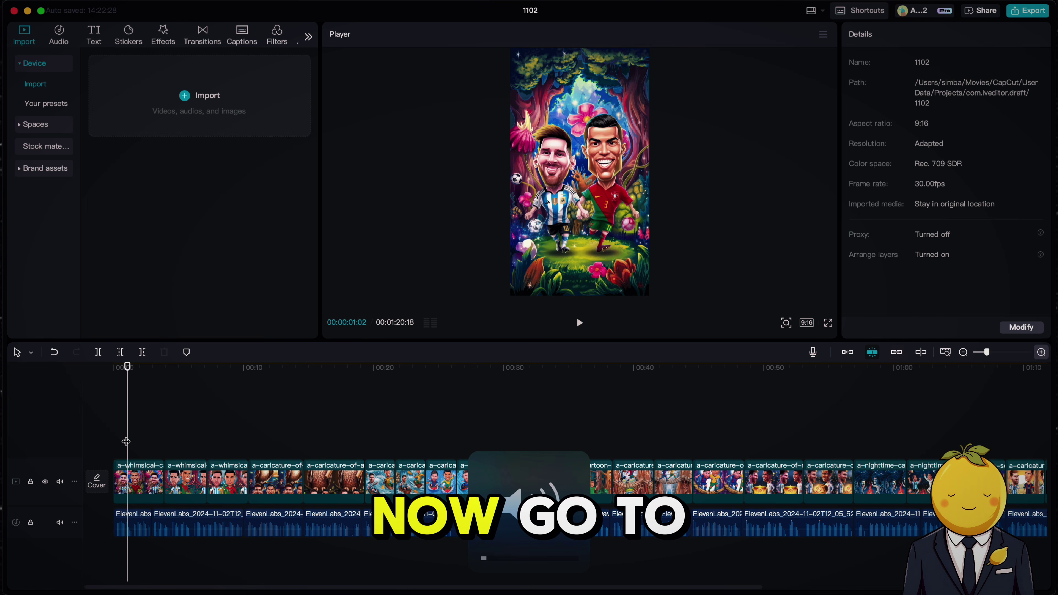
Step: Add a transition between the first two image clips, accepting duplicate frames without further reminders
click(148, 478)
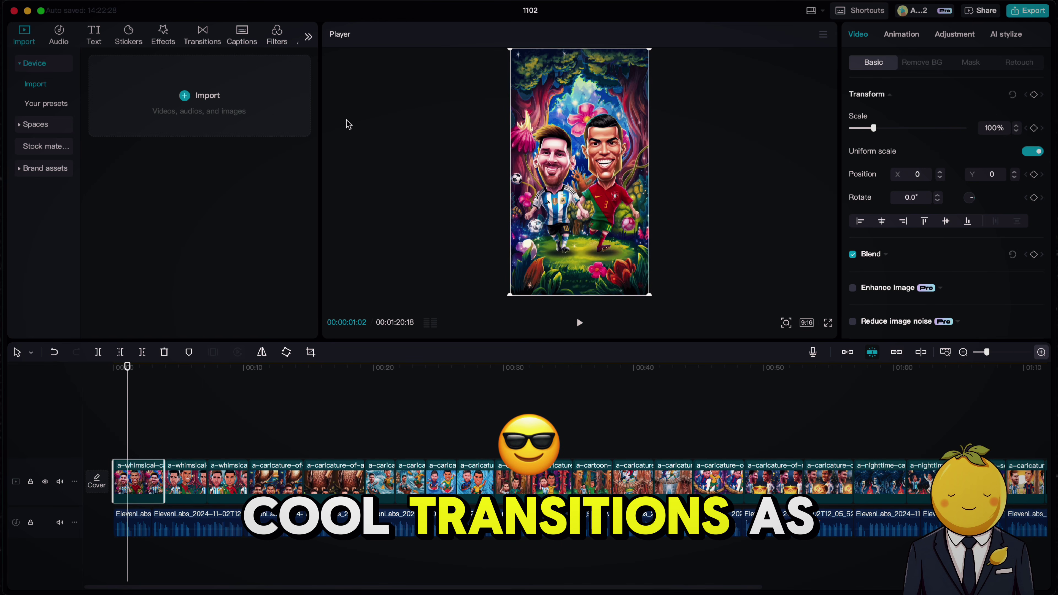
click(206, 41)
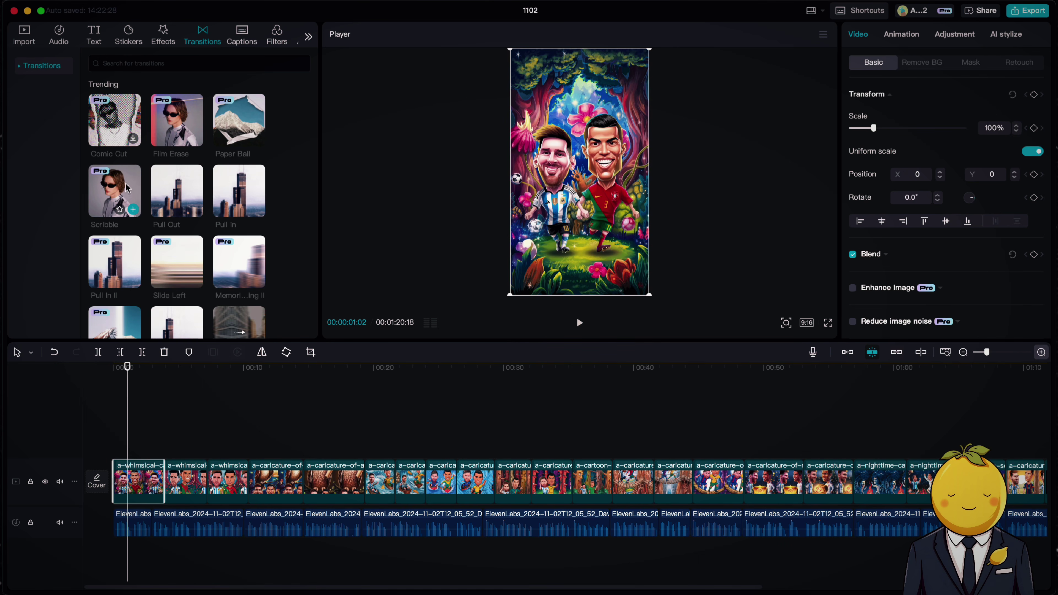
drag(198, 316, 165, 479)
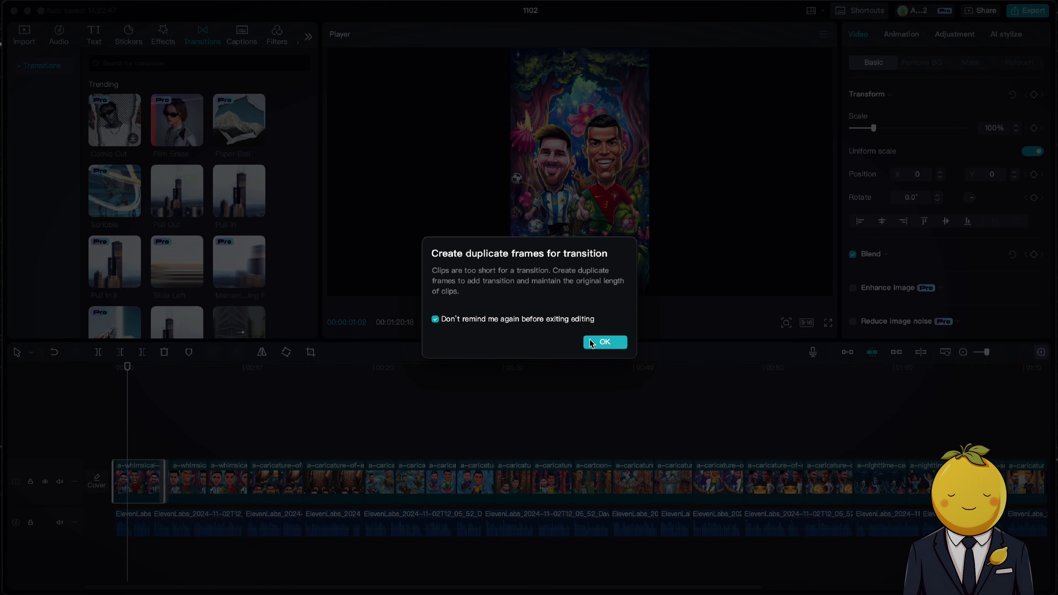
click(597, 344)
click(162, 435)
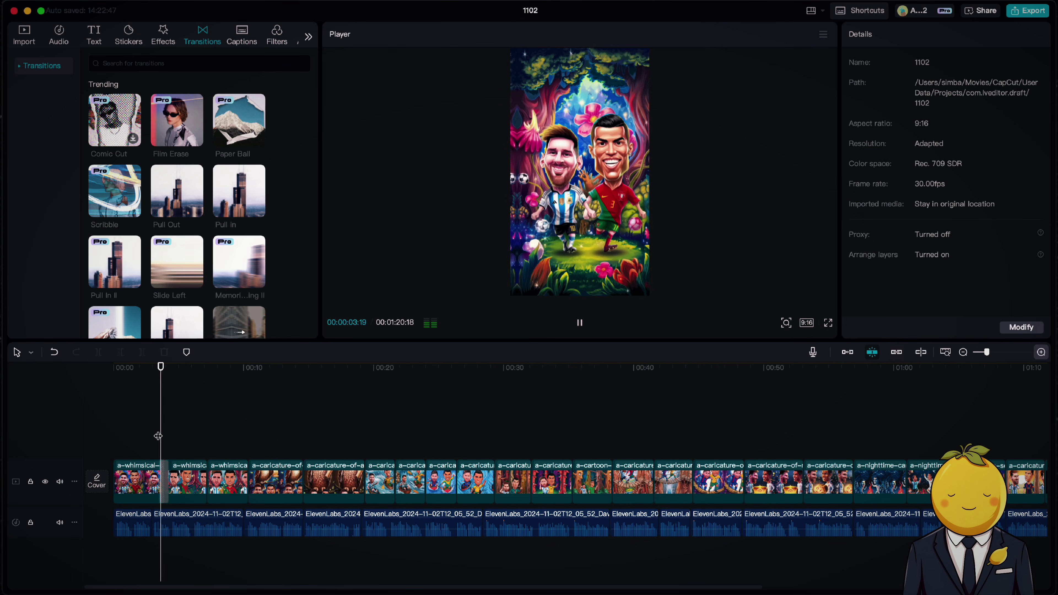
Step: Add transitions such as Slide Left at the cuts between image clips from about 00:07 to 00:22
scroll(208, 225, down, 1)
drag(215, 227, 210, 496)
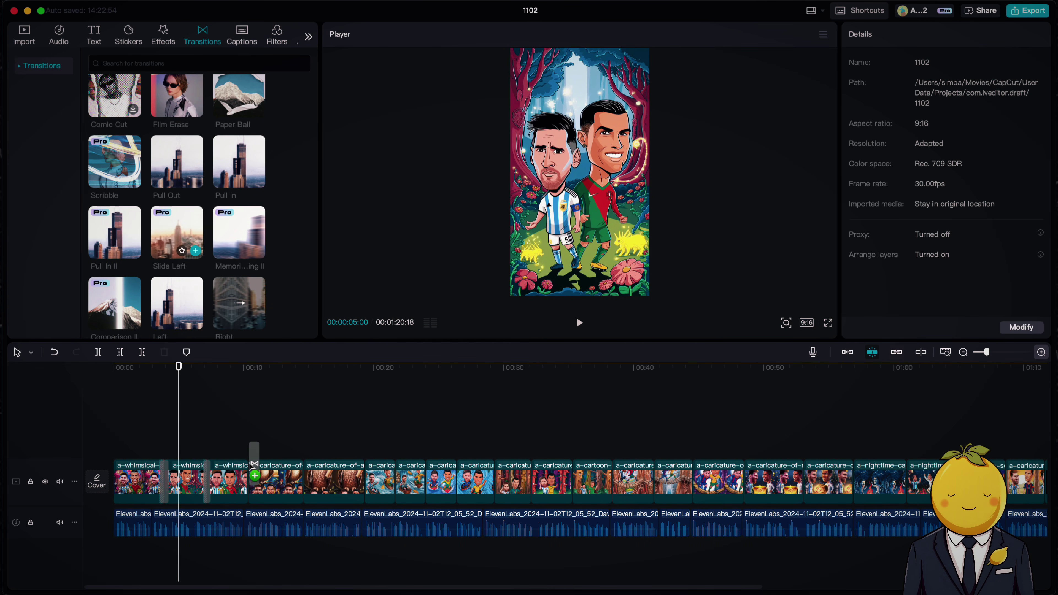
drag(254, 466, 253, 466)
drag(250, 277, 303, 466)
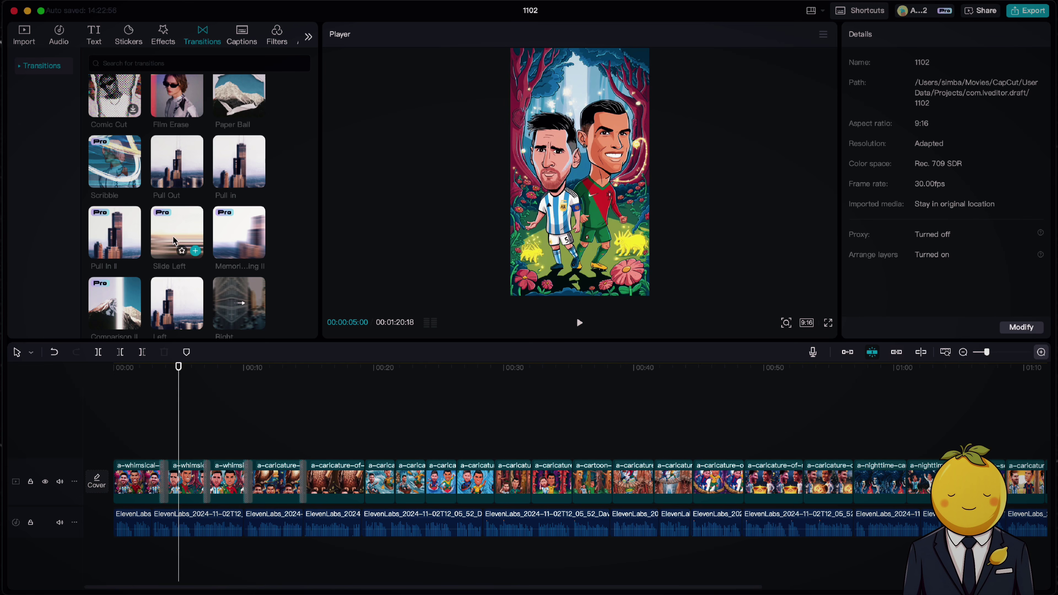
drag(174, 241, 386, 493)
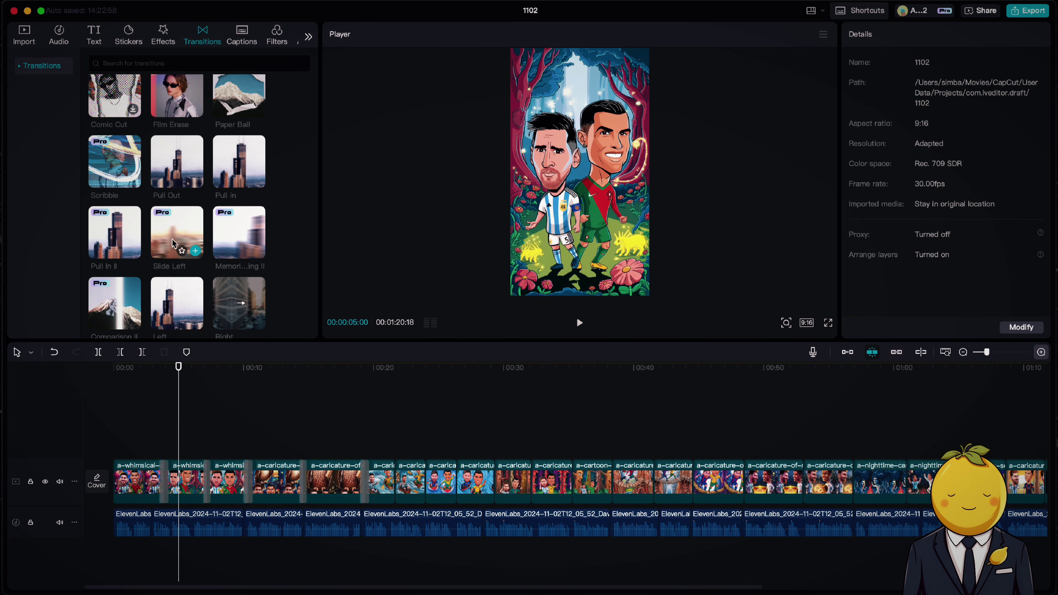
drag(172, 239, 376, 483)
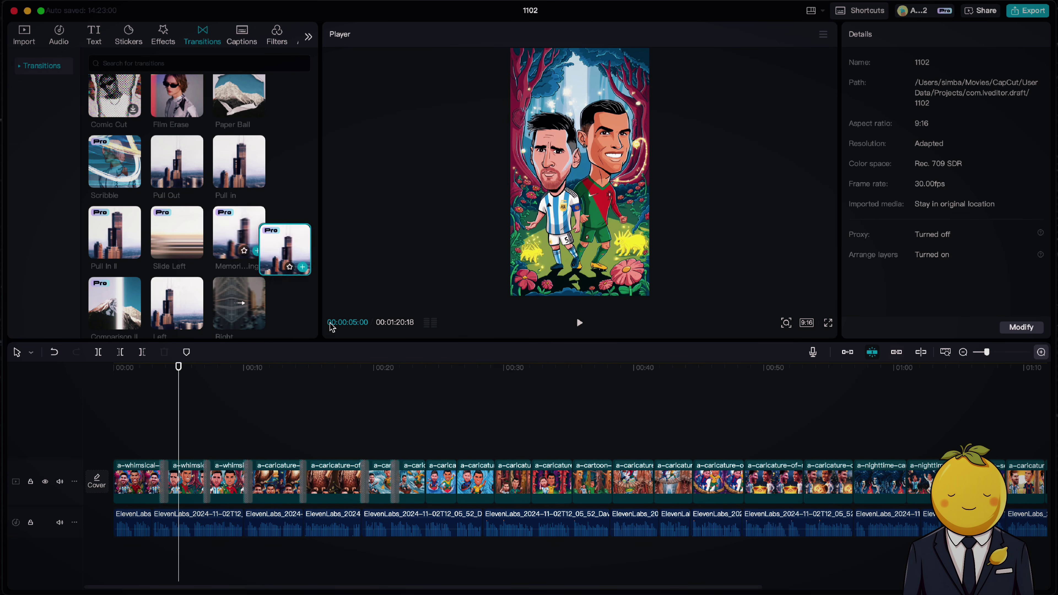
Step: Add Slide Left and Memori...ing II transitions alternately at the image cuts from about 00:24 to 00:35, previewing along the way
drag(332, 328, 421, 484)
drag(186, 245, 419, 466)
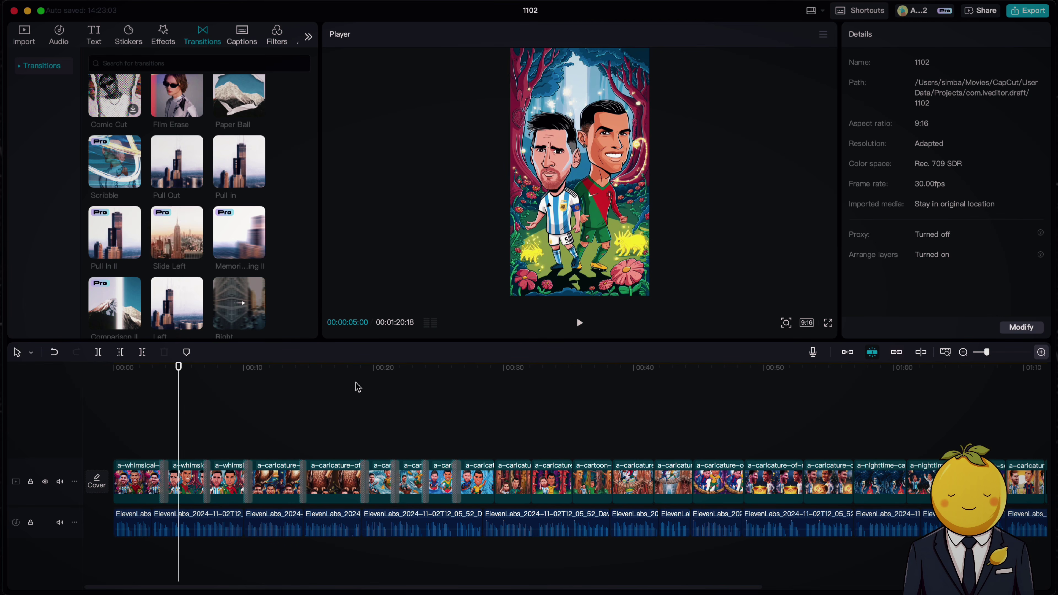
drag(239, 232, 489, 483)
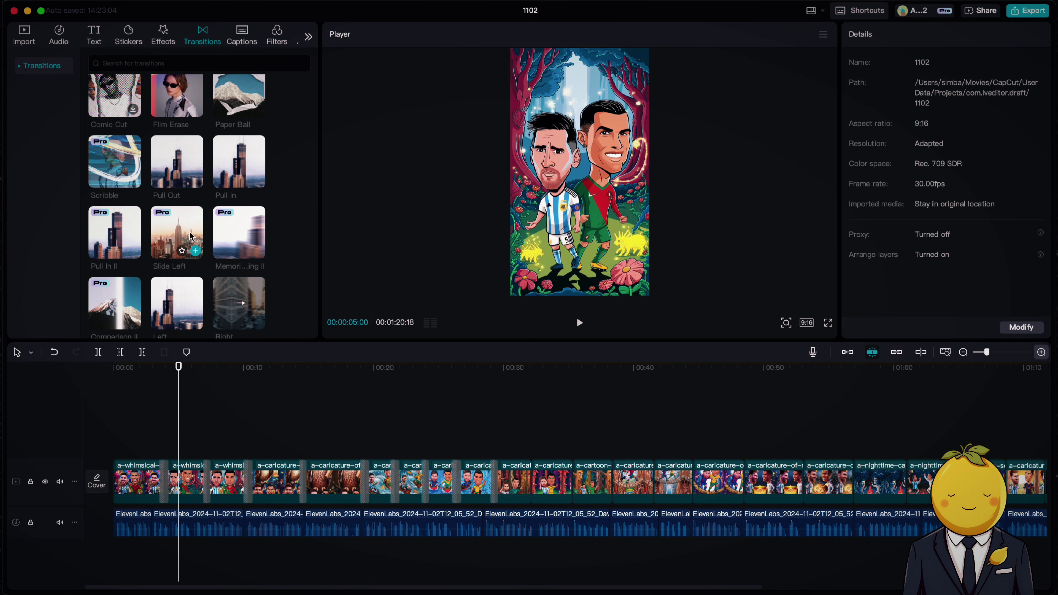
drag(191, 236, 515, 494)
click(482, 439)
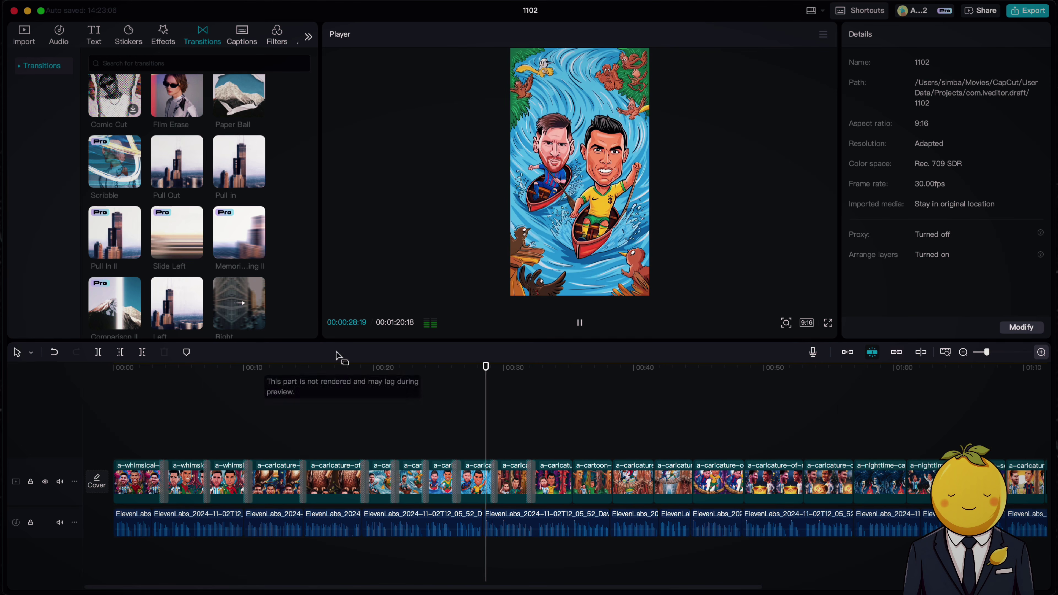
drag(239, 234, 551, 498)
key(space)
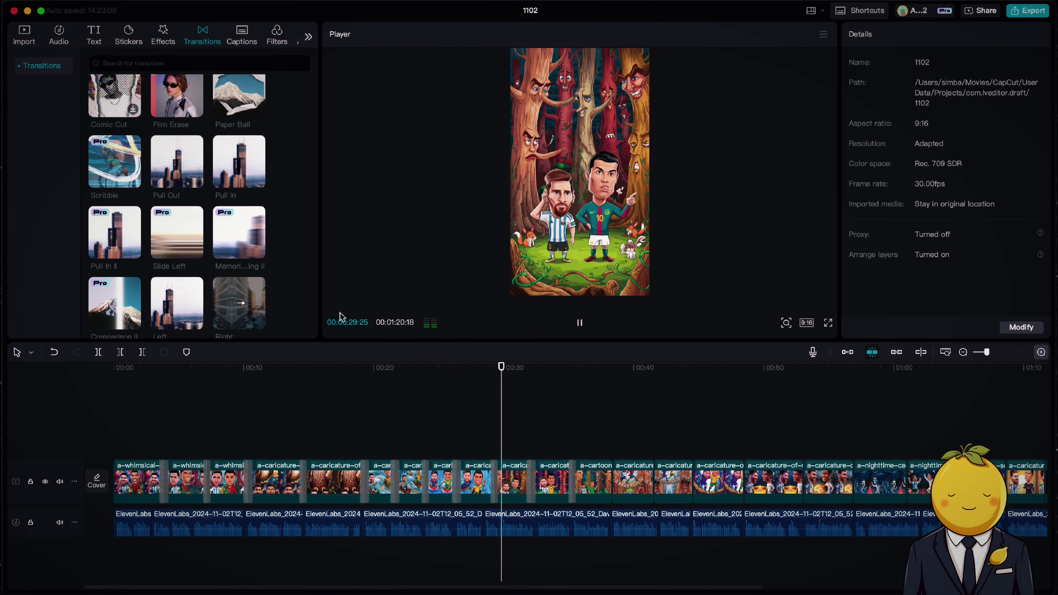
Step: Continue alternating Slide Left and Memori...ing II transitions at the image cuts from about 00:38 to 00:48
mouse_move(200, 238)
mouse_down()
mouse_move(492, 379)
mouse_move(626, 484)
mouse_up()
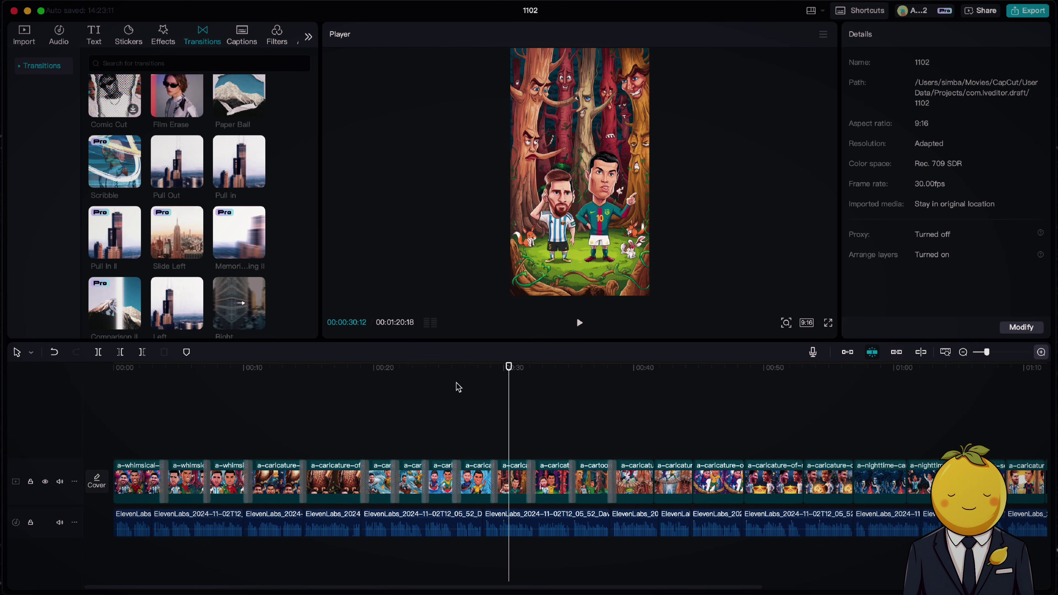
drag(240, 236, 645, 485)
scroll(645, 483, right, 5)
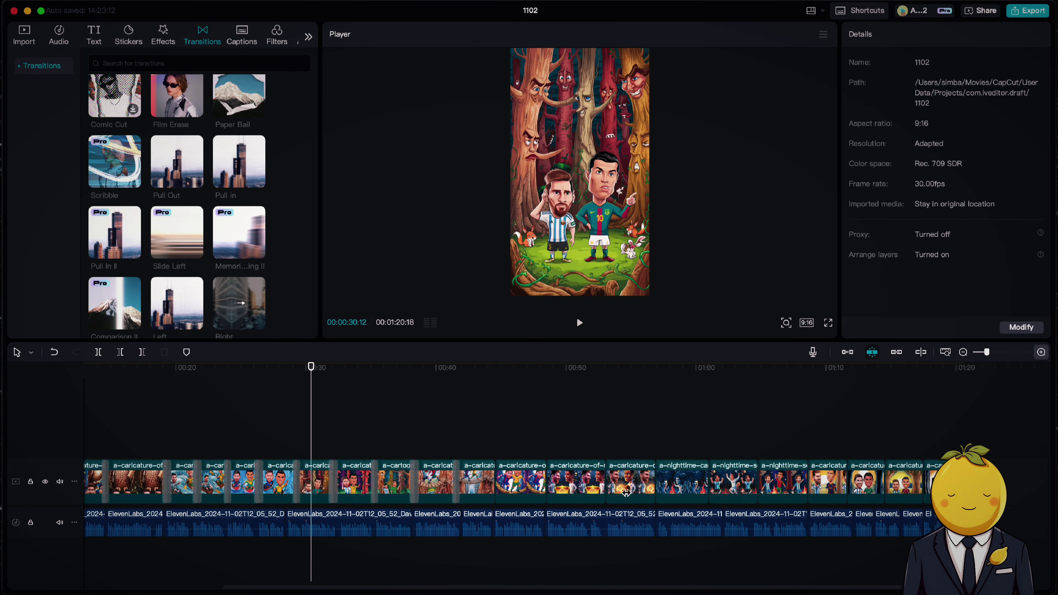
drag(177, 234, 379, 485)
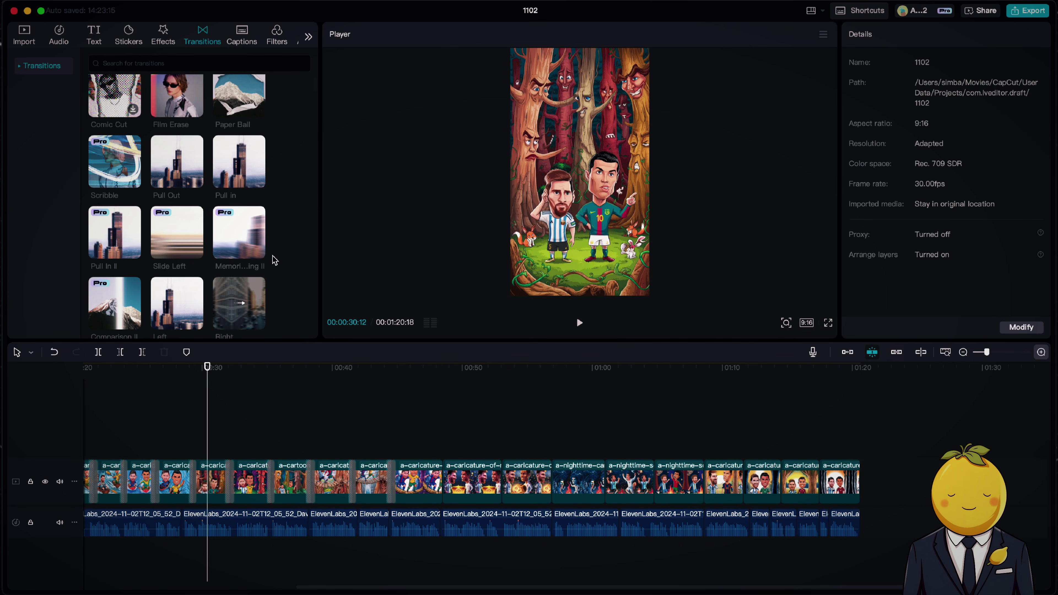
mouse_move(245, 238)
mouse_down()
mouse_move(443, 442)
mouse_move(415, 444)
mouse_up()
Step: Add transitions at the remaining cuts up to the last image clip and play back part of the timeline
mouse_move(177, 234)
mouse_down()
mouse_move(350, 342)
mouse_move(492, 477)
mouse_move(566, 474)
mouse_up()
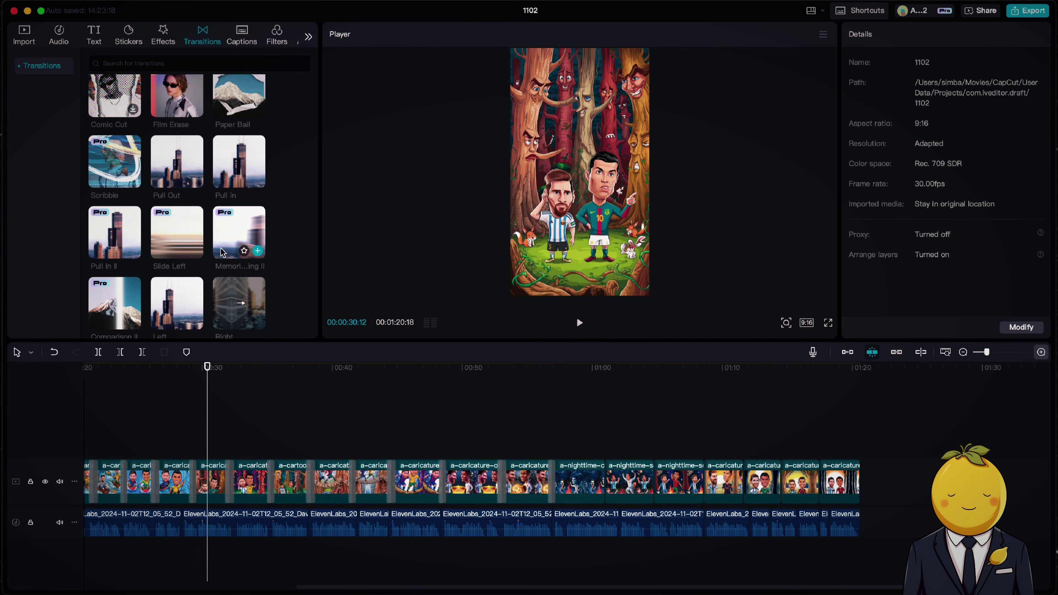
mouse_move(177, 233)
mouse_down()
mouse_move(488, 429)
mouse_move(596, 477)
mouse_up()
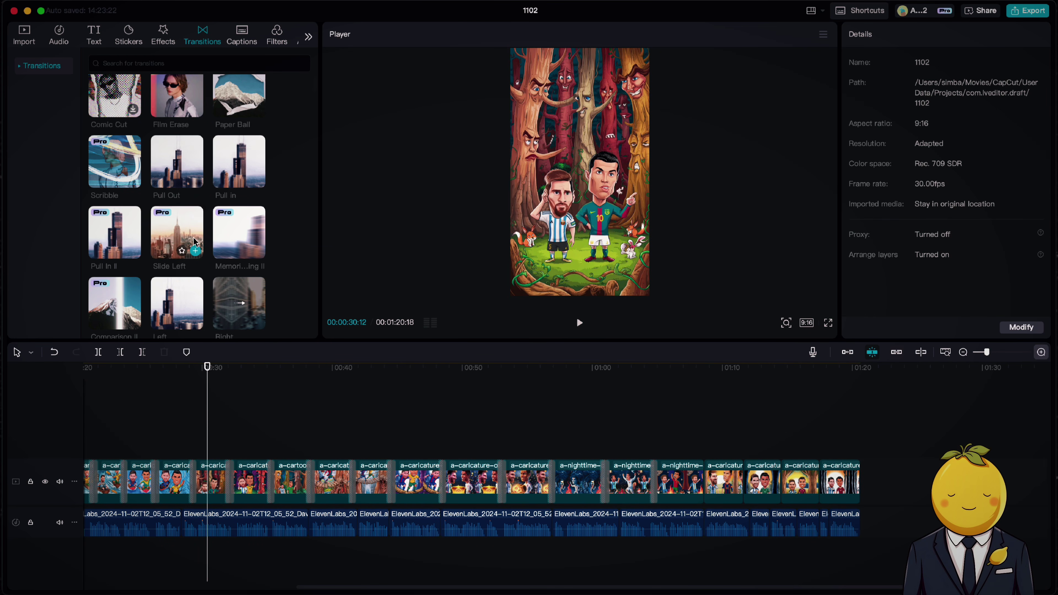
mouse_move(259, 255)
mouse_down()
mouse_move(298, 265)
mouse_move(739, 497)
mouse_up()
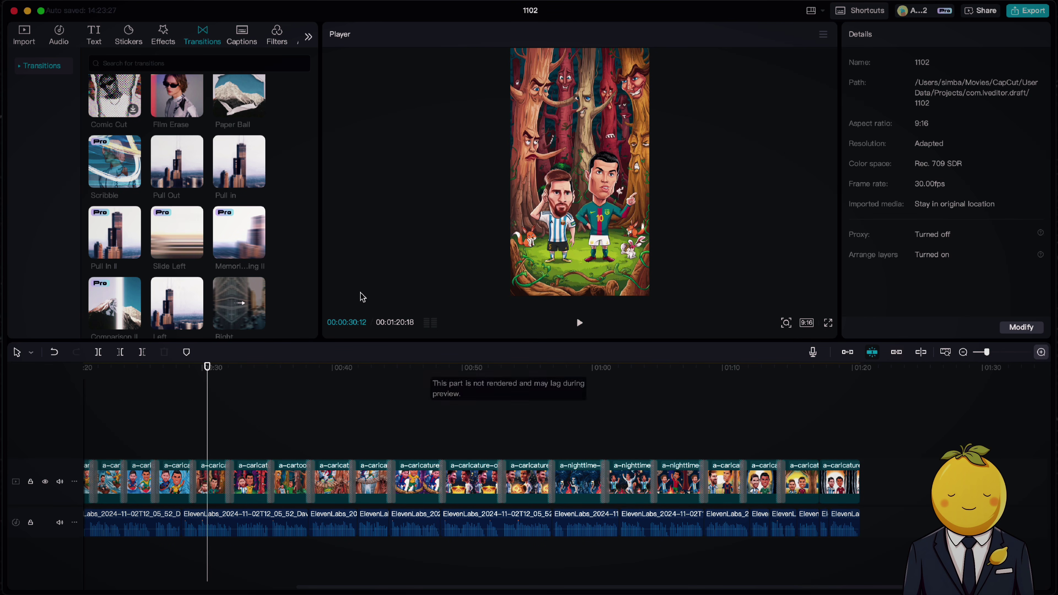
key(space)
scroll(750, 484, left, 5)
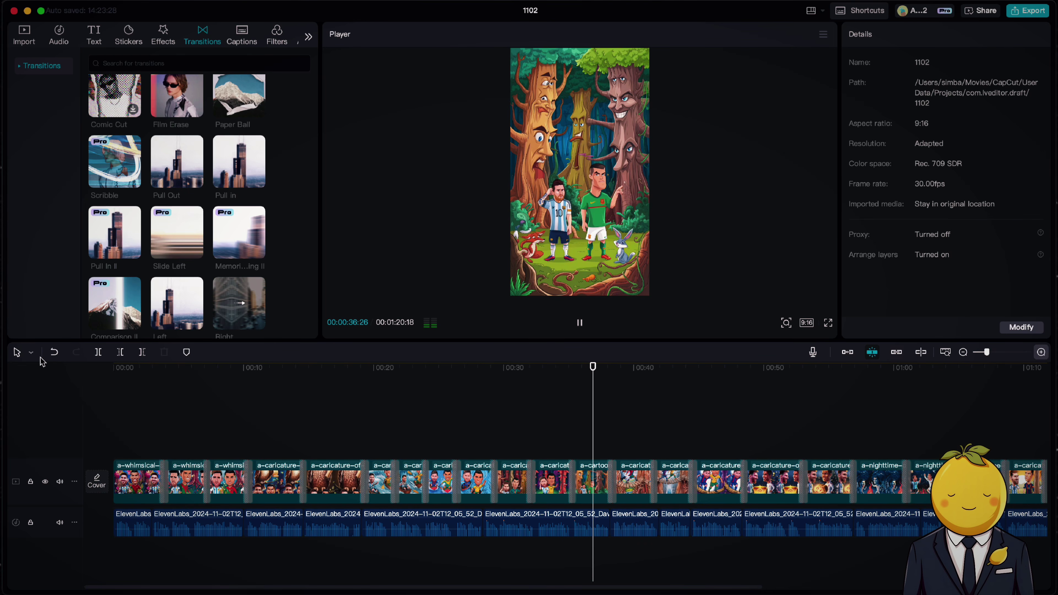
key(space)
Step: Switch to Google Chrome and play the reference YouTube Short about Messi saving Ronaldo from the wolf
click(374, 587)
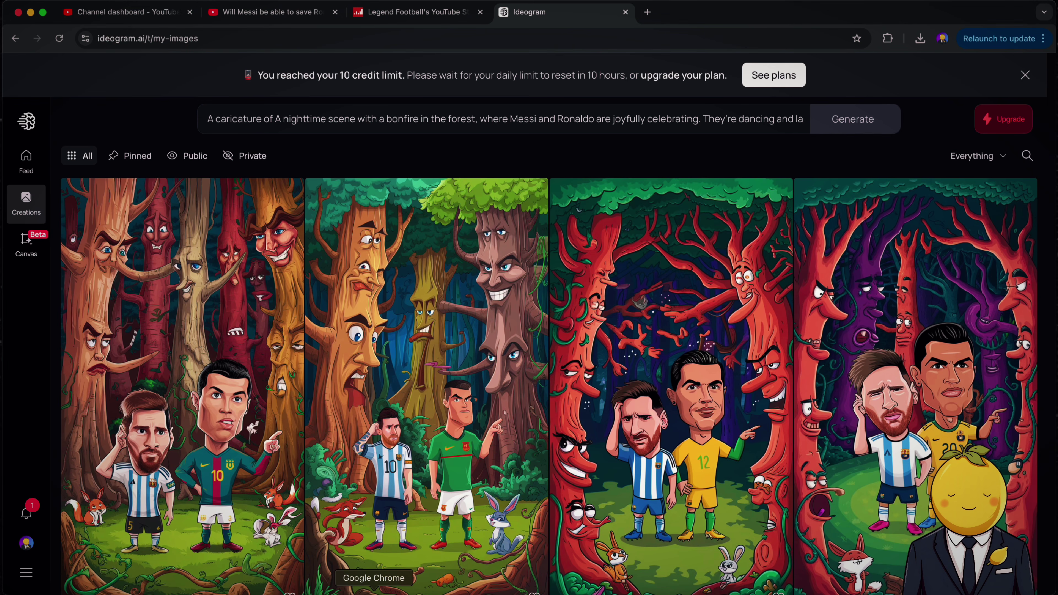
click(316, 12)
click(594, 410)
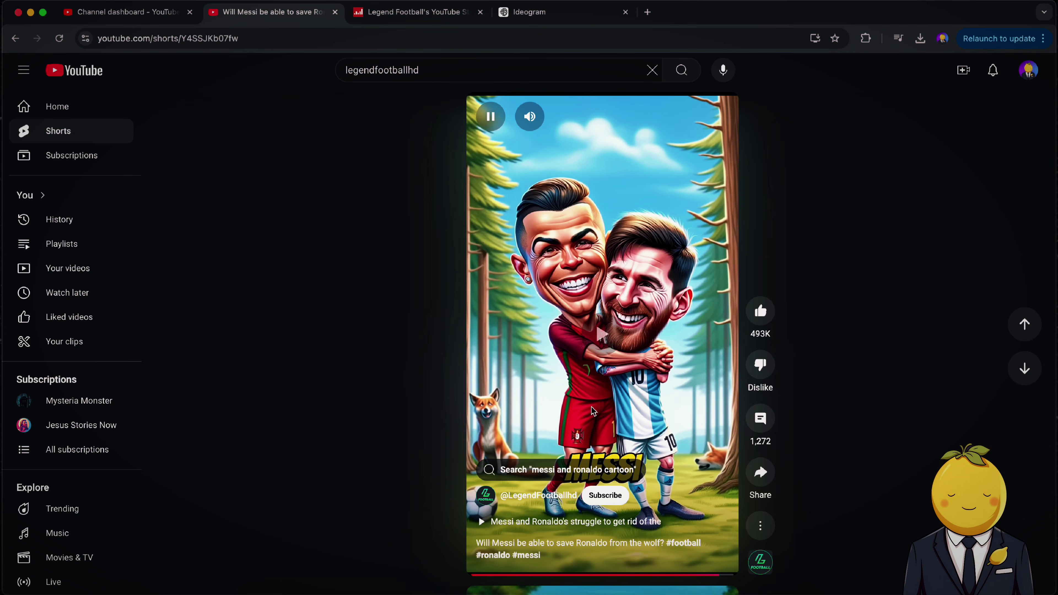
Step: Pause the reference Short, switch to CapCut and open its effects library
click(601, 372)
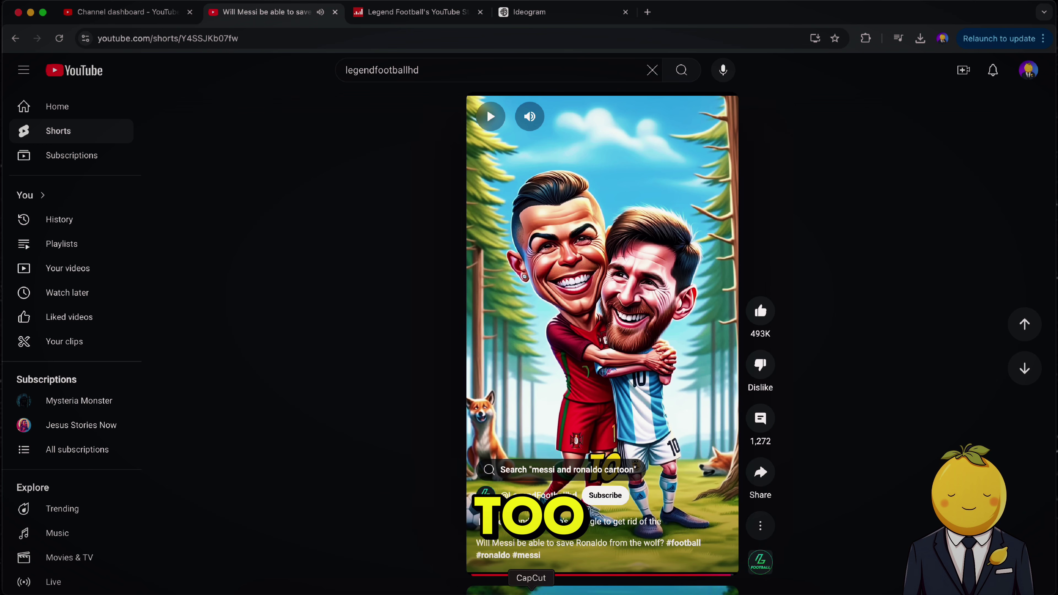
click(531, 590)
click(164, 36)
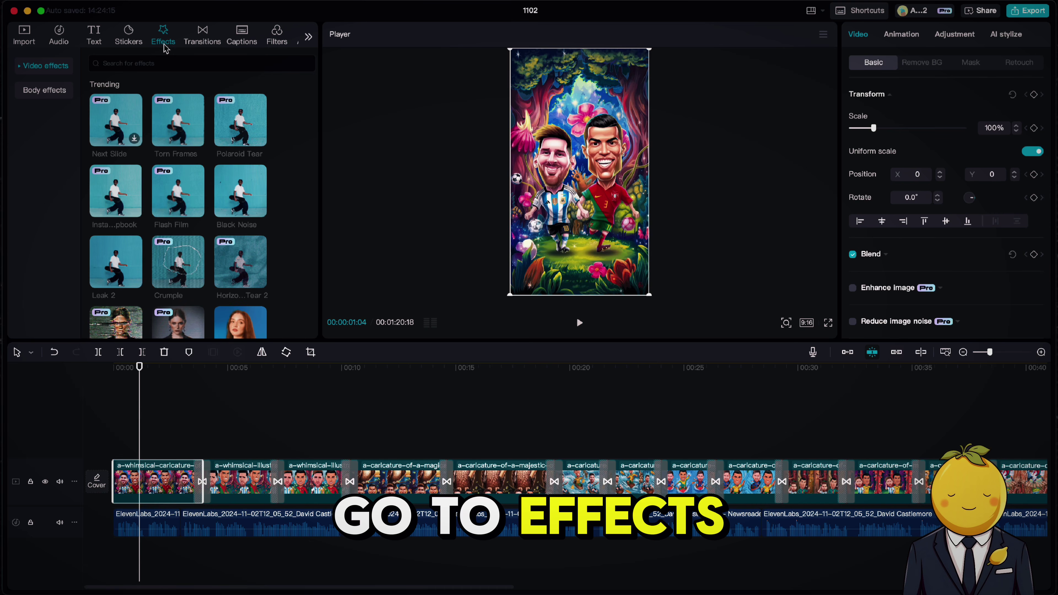
Step: Find the Zoom Lens effect in the Lens category of video effects and apply it to the first image clip
click(47, 66)
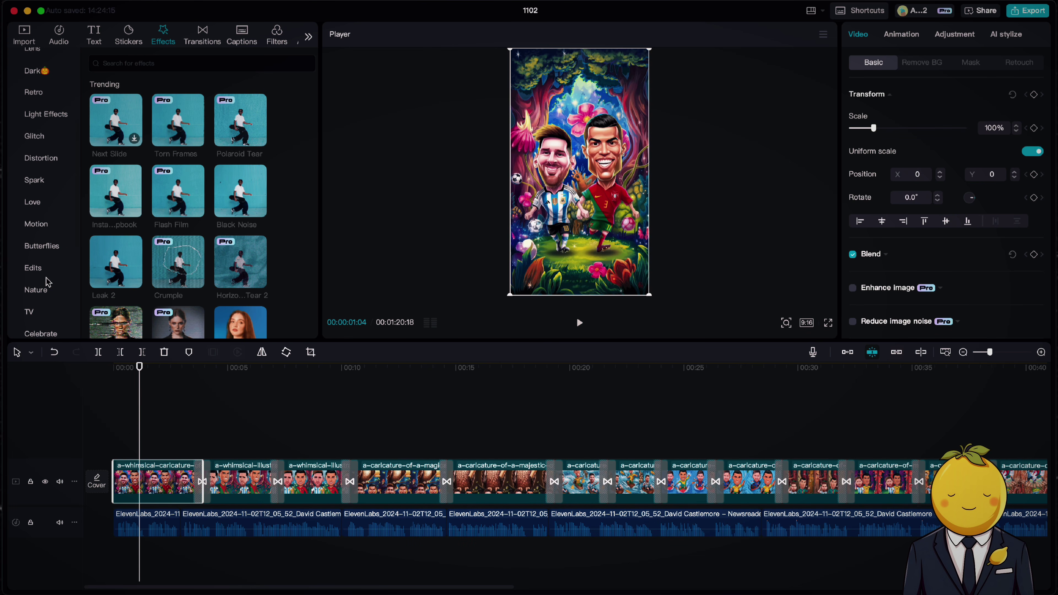
scroll(49, 283, up, 1)
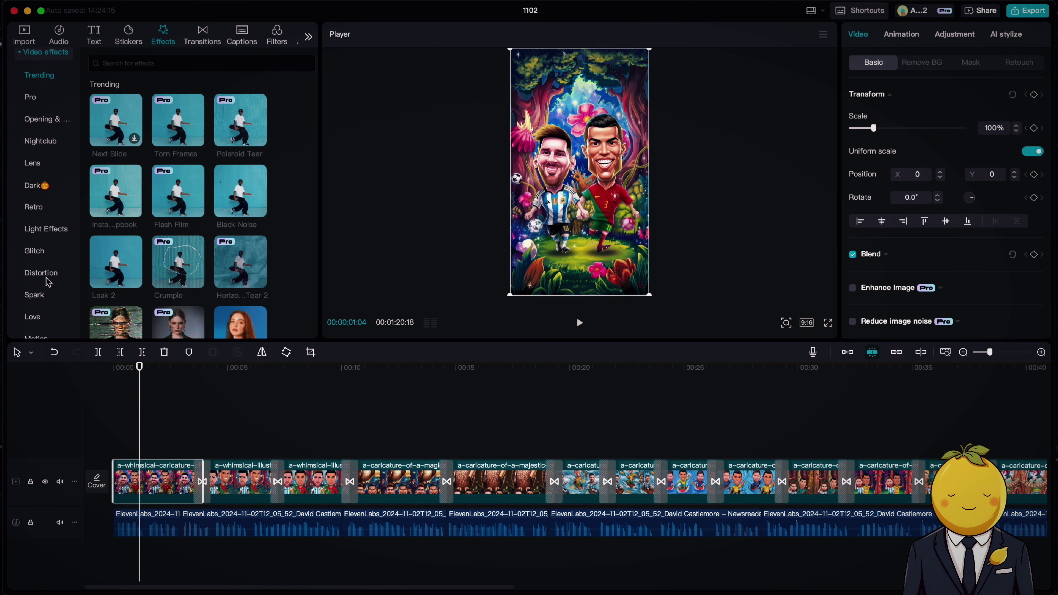
scroll(48, 283, up, 1)
click(40, 173)
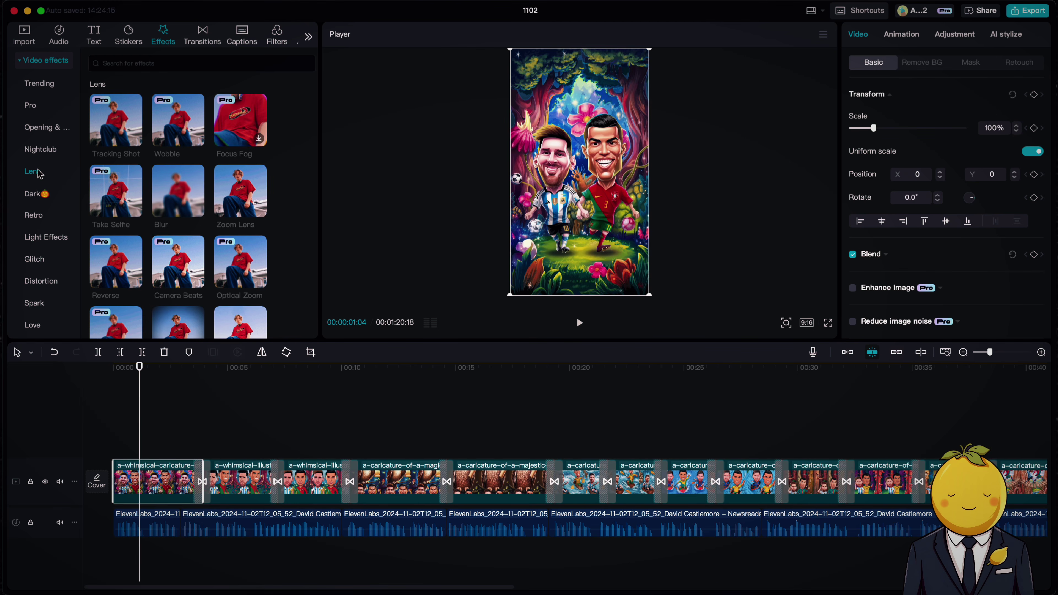
scroll(130, 203, down, 2)
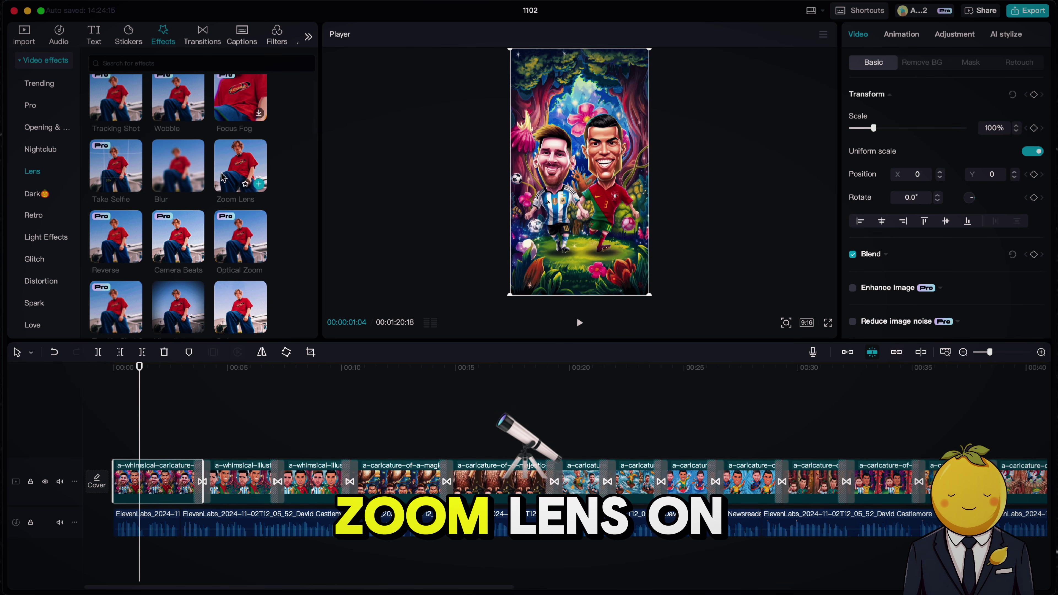
drag(240, 171, 159, 479)
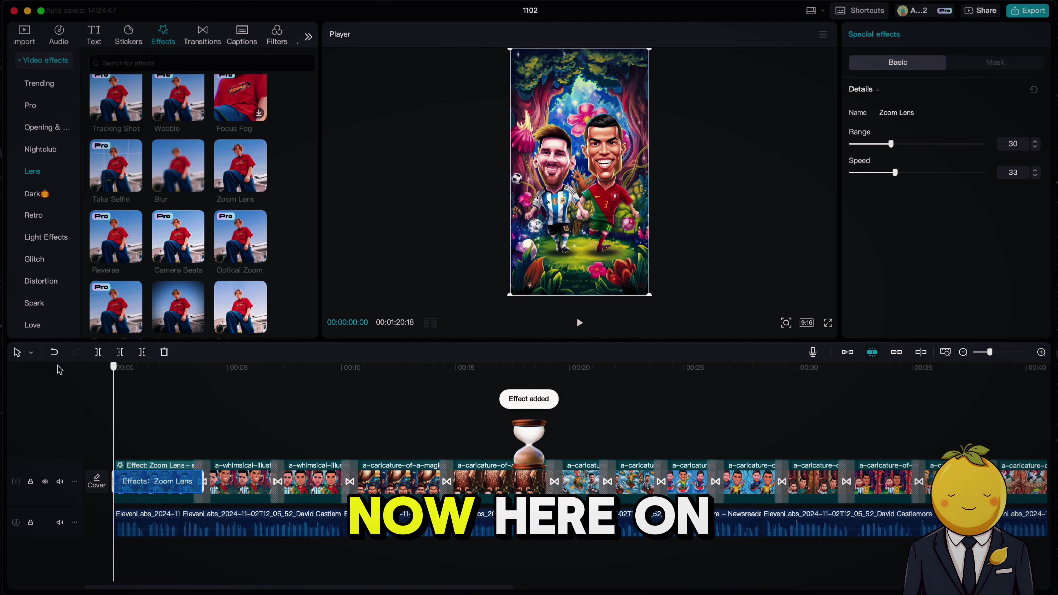
Step: Set the first clip's Zoom Lens effect to Range 7 and Speed 0, previewing the motion
drag(895, 172, 849, 172)
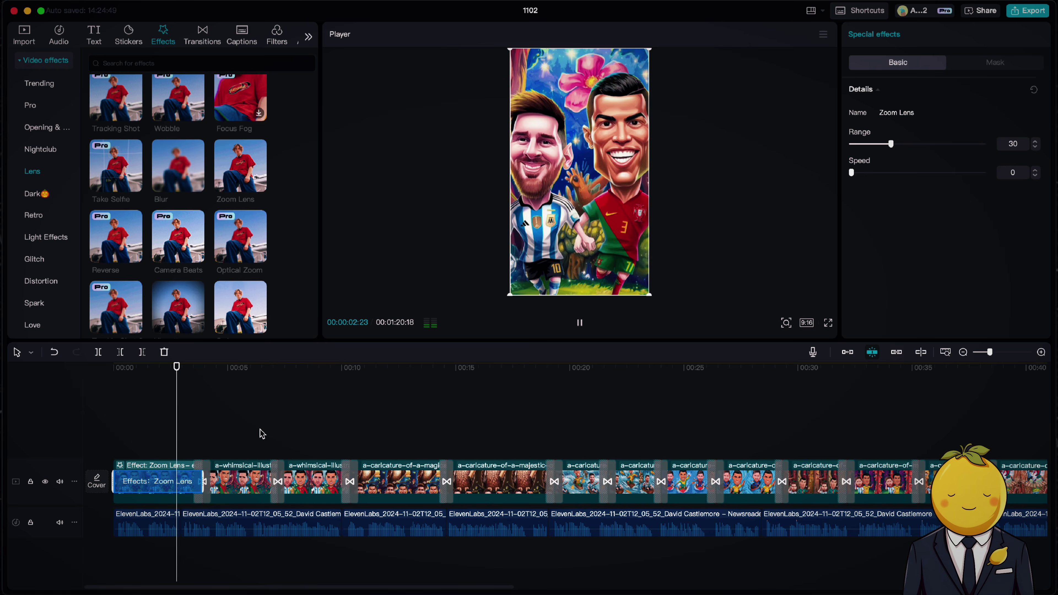
key(space)
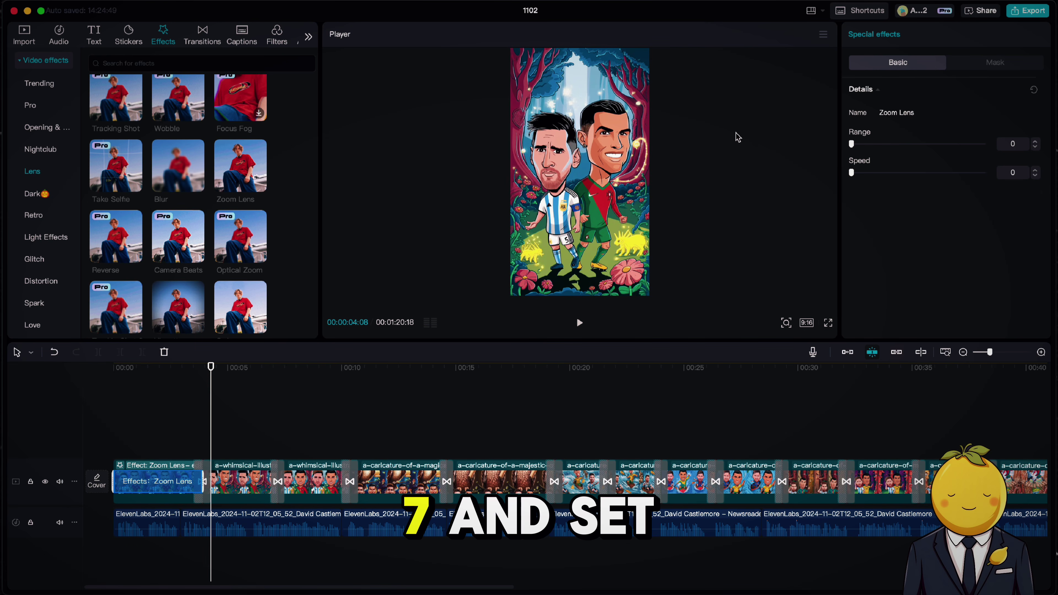
drag(179, 379, 7, 374)
key(space)
key(space)
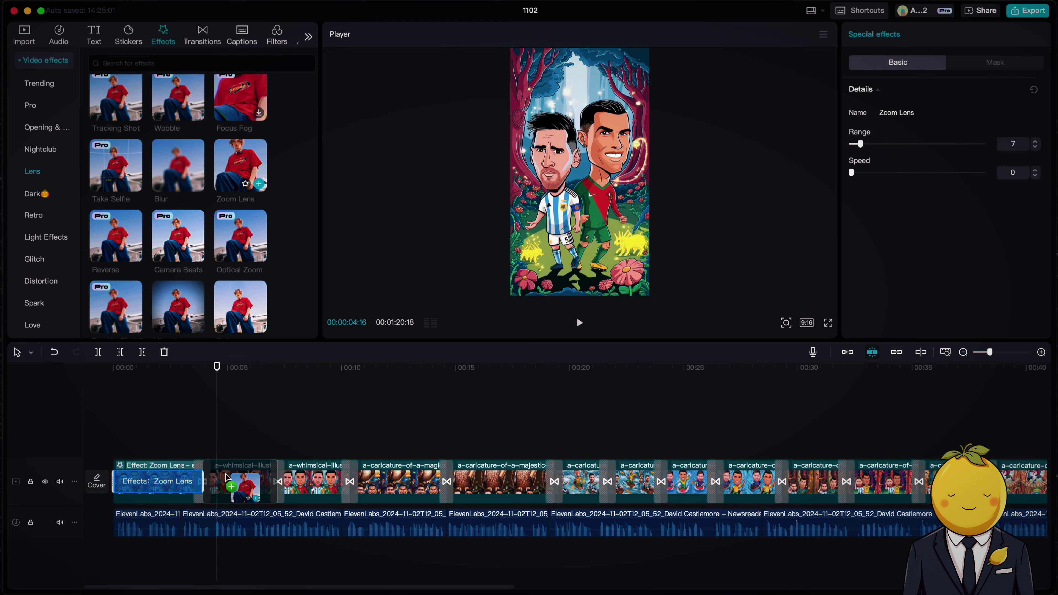
Step: Apply Zoom Lens to the second and third image clips, each with Range 7 and Speed 0
click(259, 184)
drag(869, 173, 860, 144)
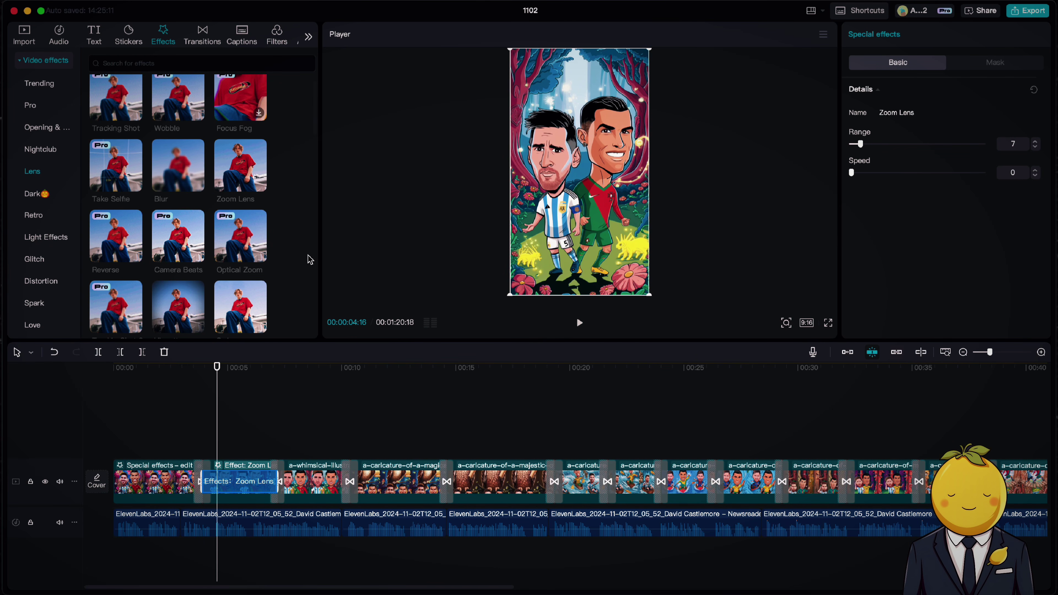
click(302, 183)
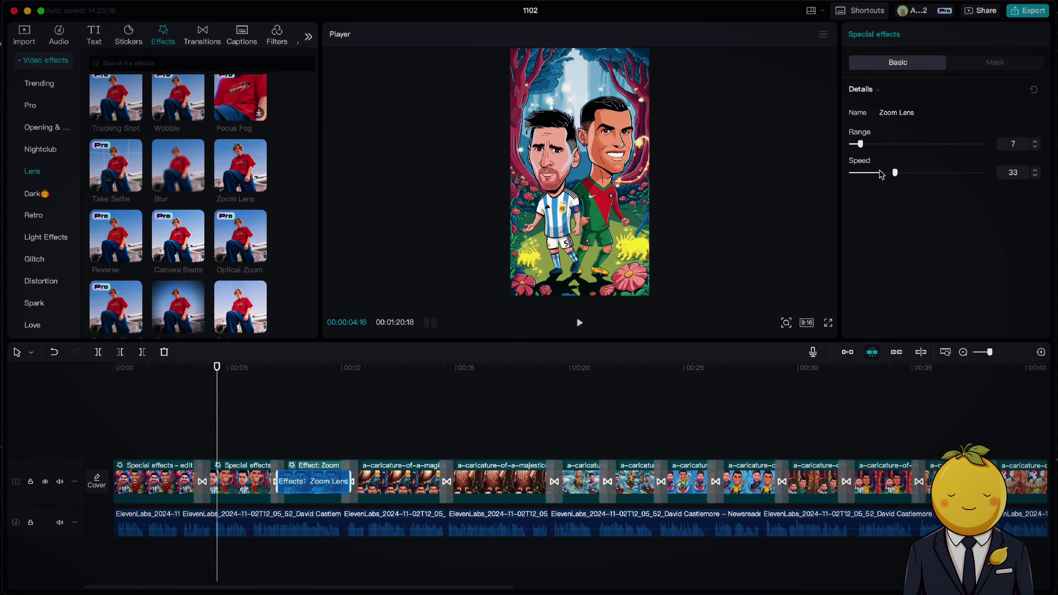
Step: Apply Zoom Lens to the first owl image clip at about 00:12, with Range 7 and Speed 0
drag(359, 381, 394, 377)
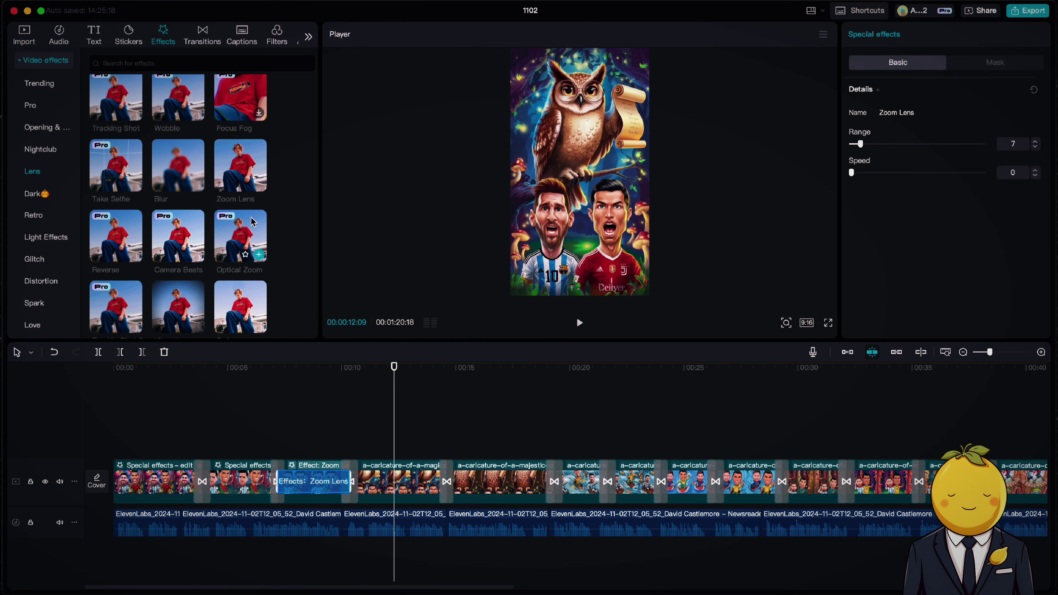
drag(246, 175, 400, 479)
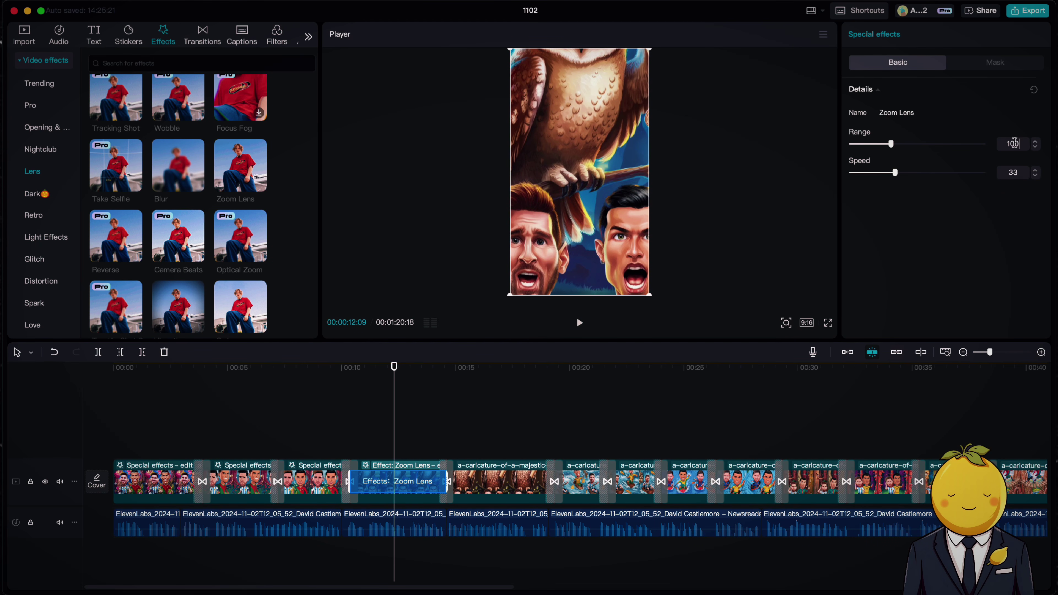
drag(894, 172, 809, 188)
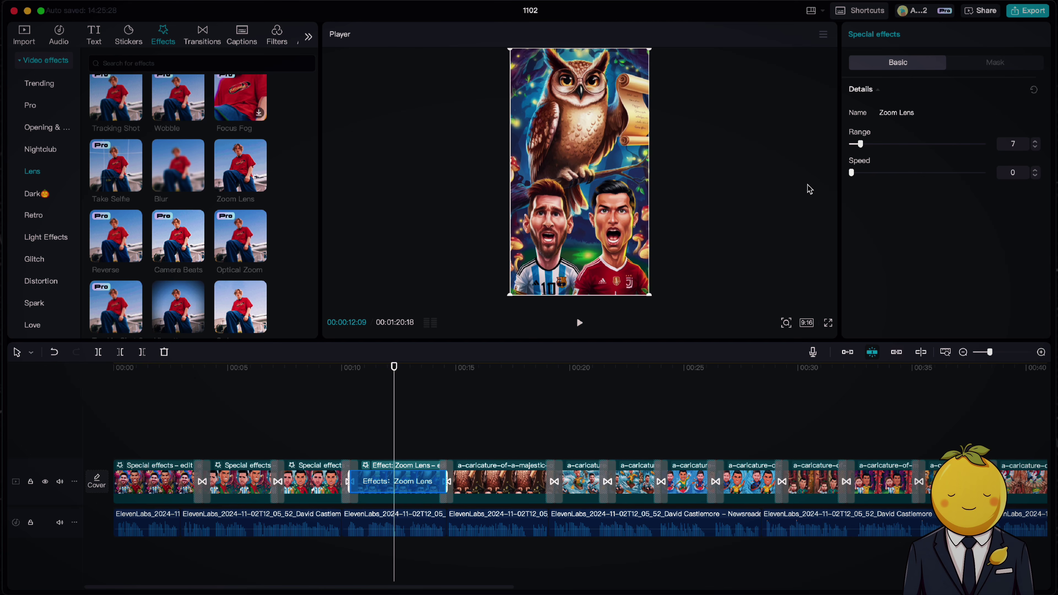
Step: Apply Zoom Lens with Range 7 and Speed 0 to the second owl image clip at about 00:16 and preview it
click(482, 389)
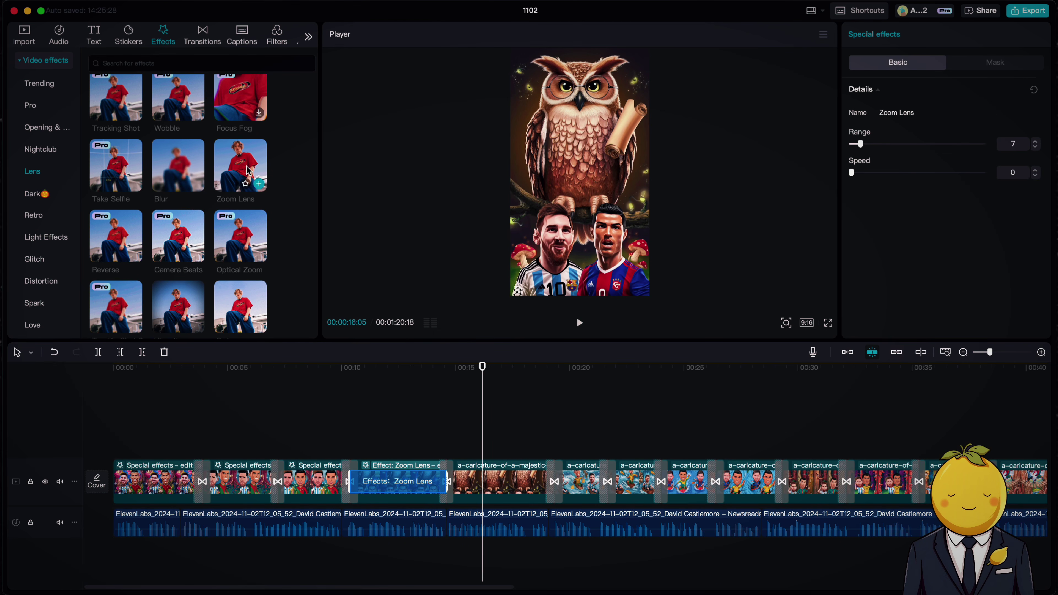
drag(240, 166, 476, 483)
drag(890, 144, 817, 148)
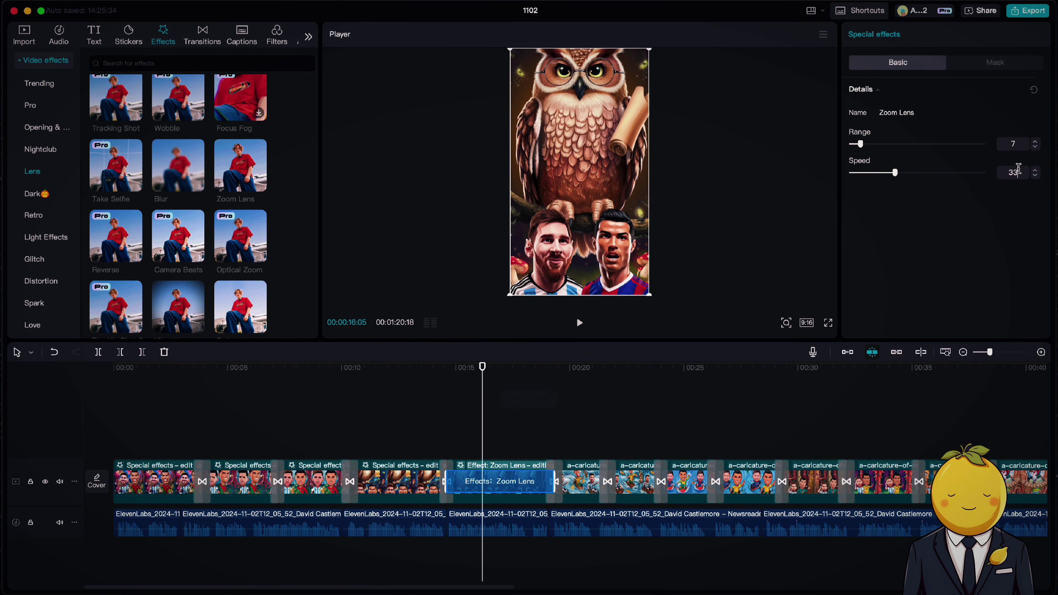
drag(895, 173, 754, 184)
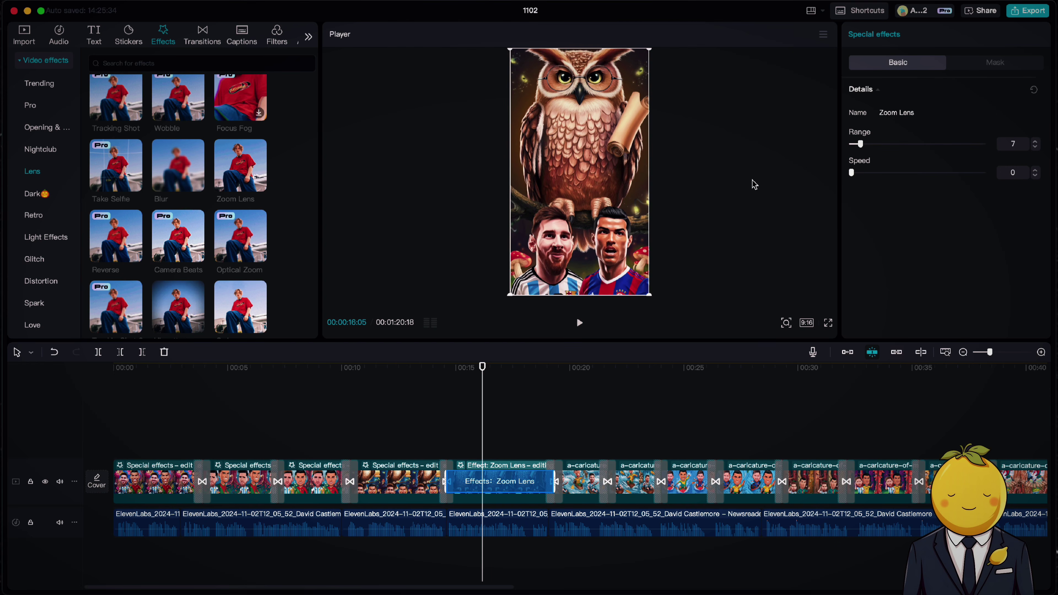
key(space)
Step: Apply Zoom Lens to the two boat image clips at about 00:20 and 00:23, using Range 7 and Speed 0
click(559, 377)
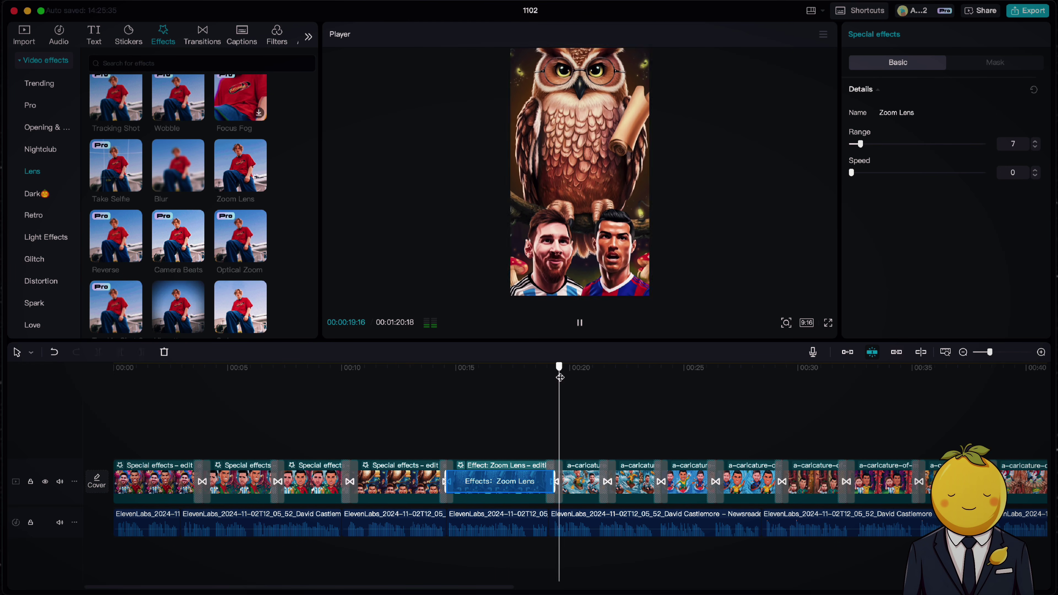
click(584, 481)
drag(242, 167, 581, 482)
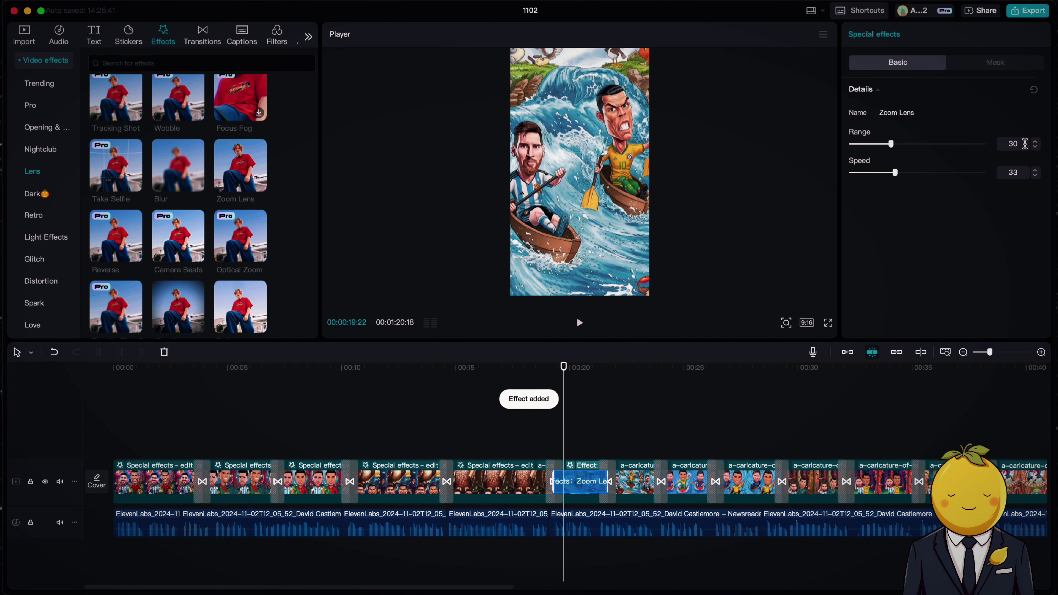
click(635, 373)
drag(234, 175, 656, 503)
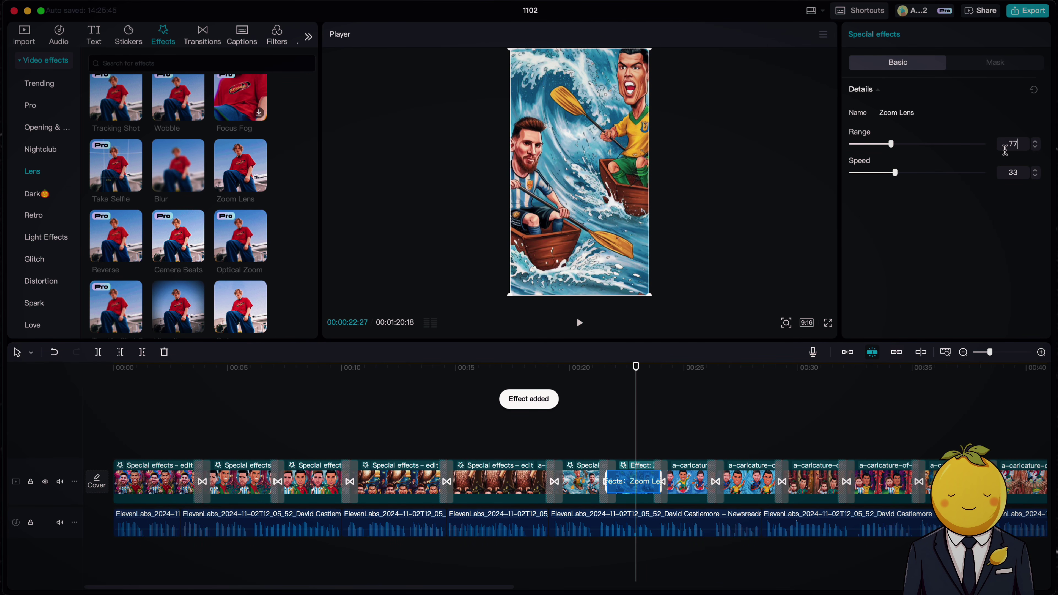
drag(863, 172, 848, 174)
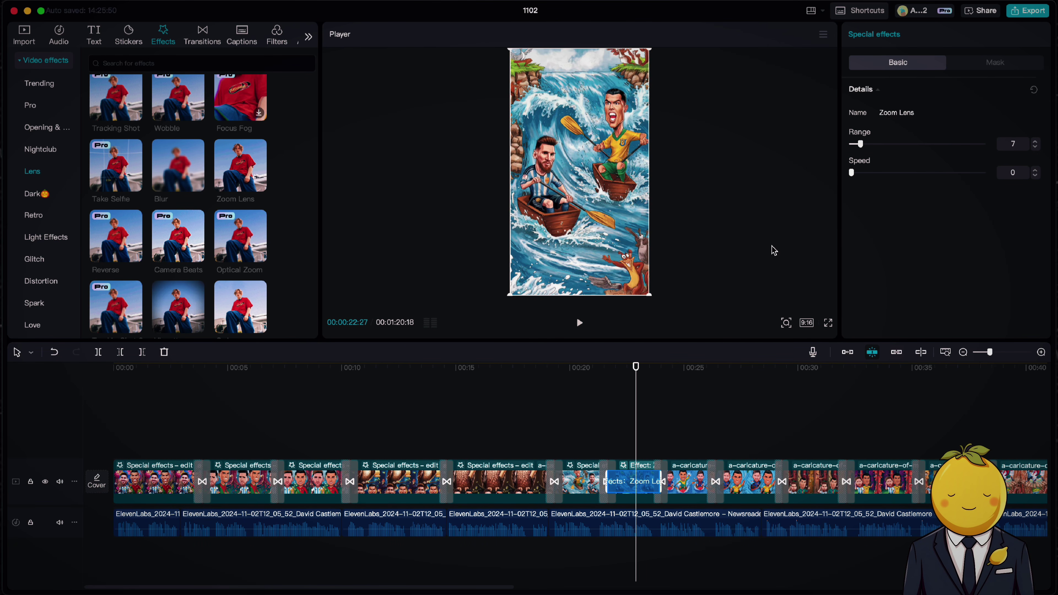
Step: Apply Zoom Lens to the image clip at about 00:25 and set its Range to 7 and Speed to 0
scroll(475, 574, right, 3)
scroll(477, 577, right, 3)
drag(249, 187, 483, 481)
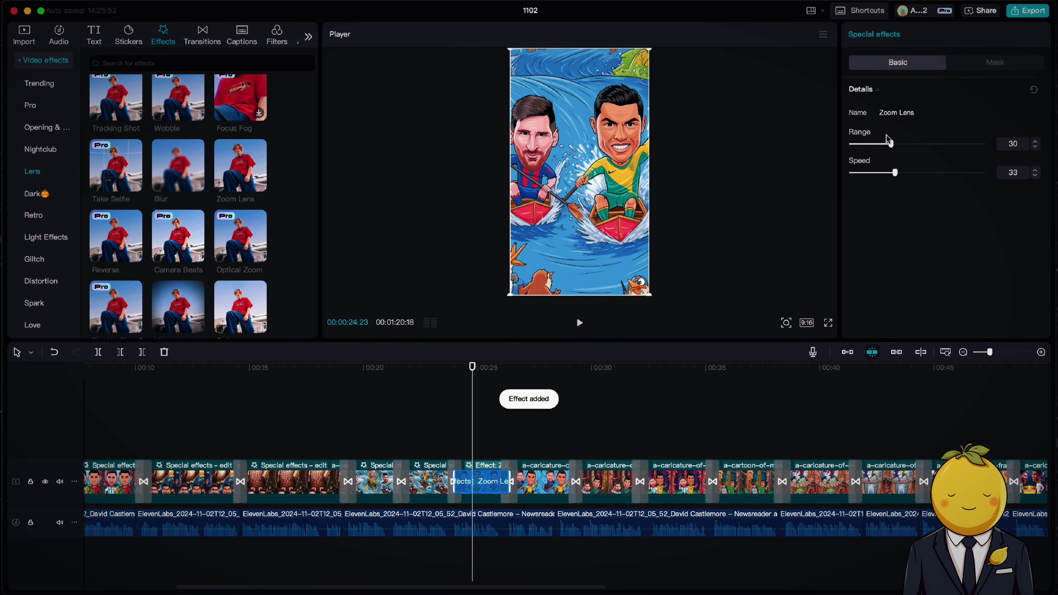
drag(887, 140, 862, 144)
click(1017, 143)
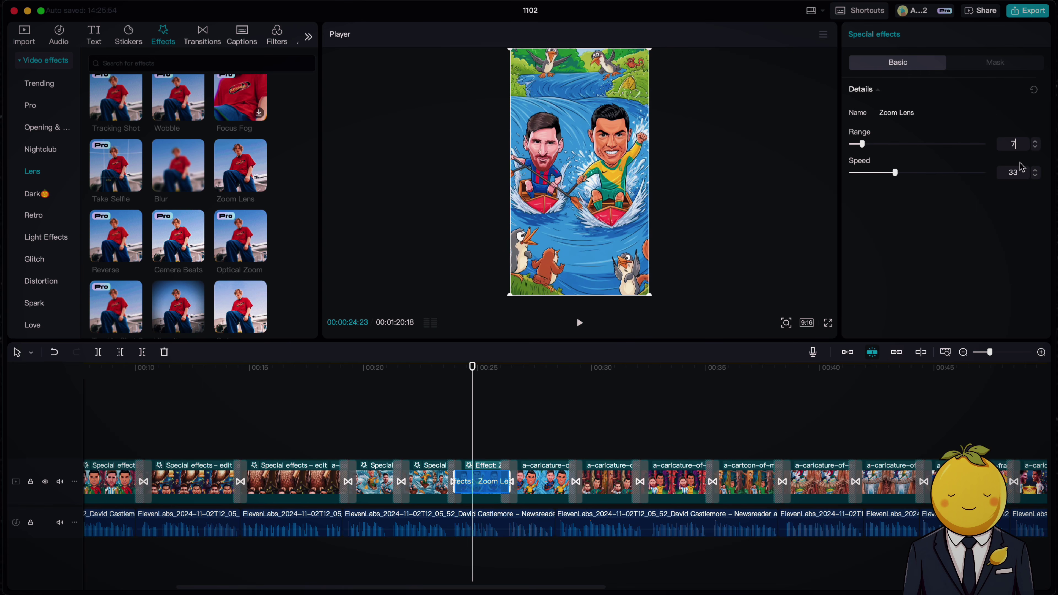
click(852, 173)
Step: Apply Zoom Lens to the whirlpool boat clip at about 00:28 and set its Range to 7 and Speed to 0
click(540, 418)
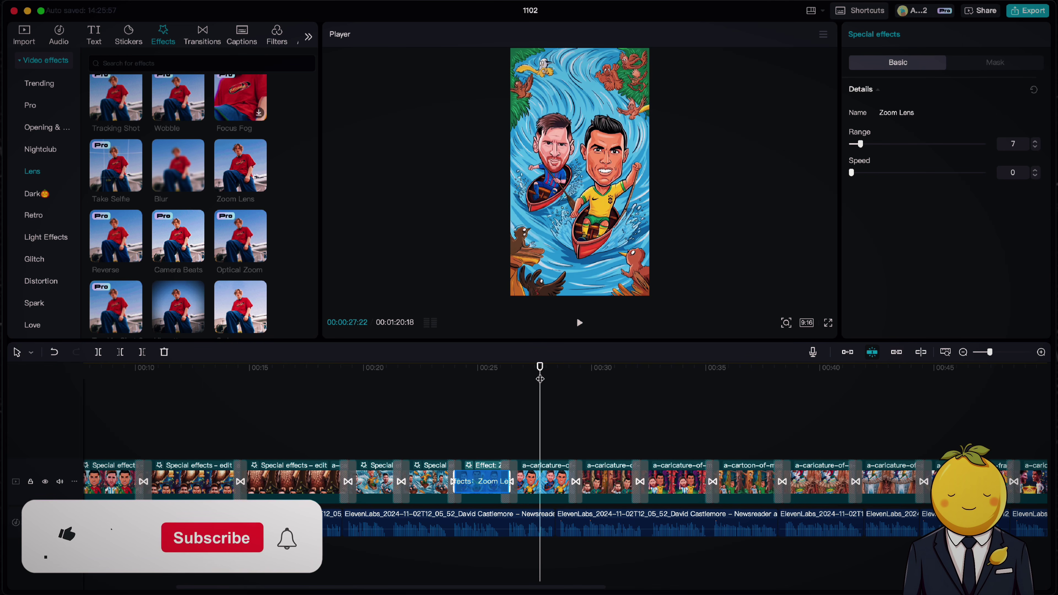
drag(245, 169, 541, 482)
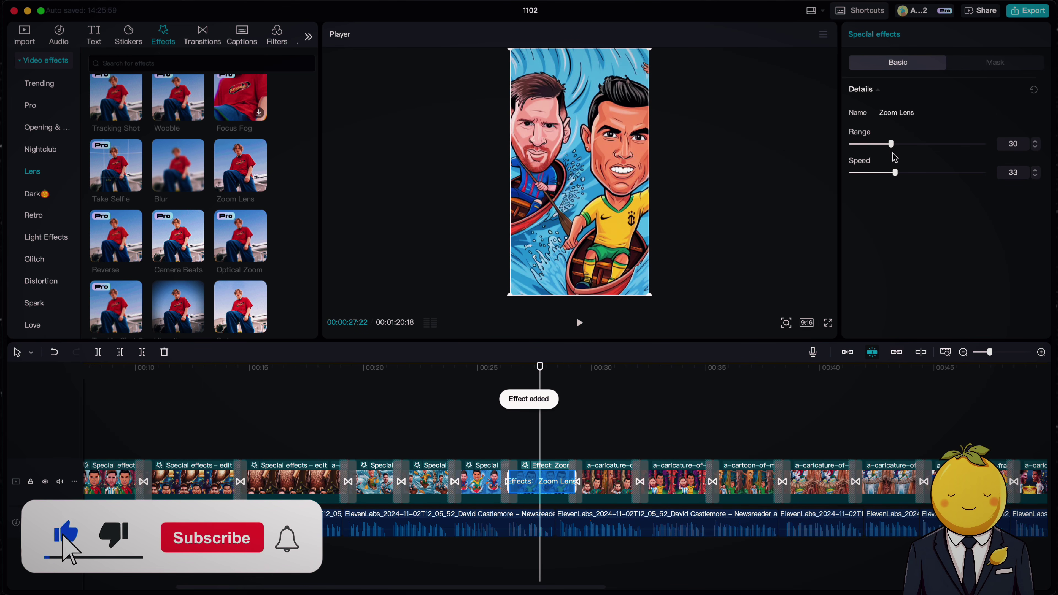
double_click(1018, 145)
text(7)
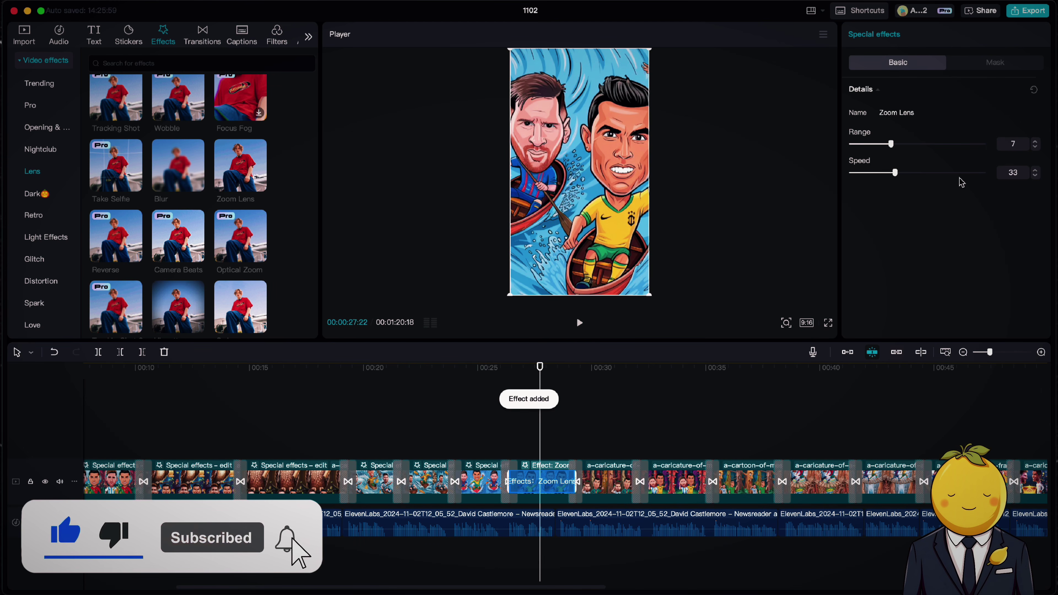
click(858, 173)
drag(858, 173, 850, 173)
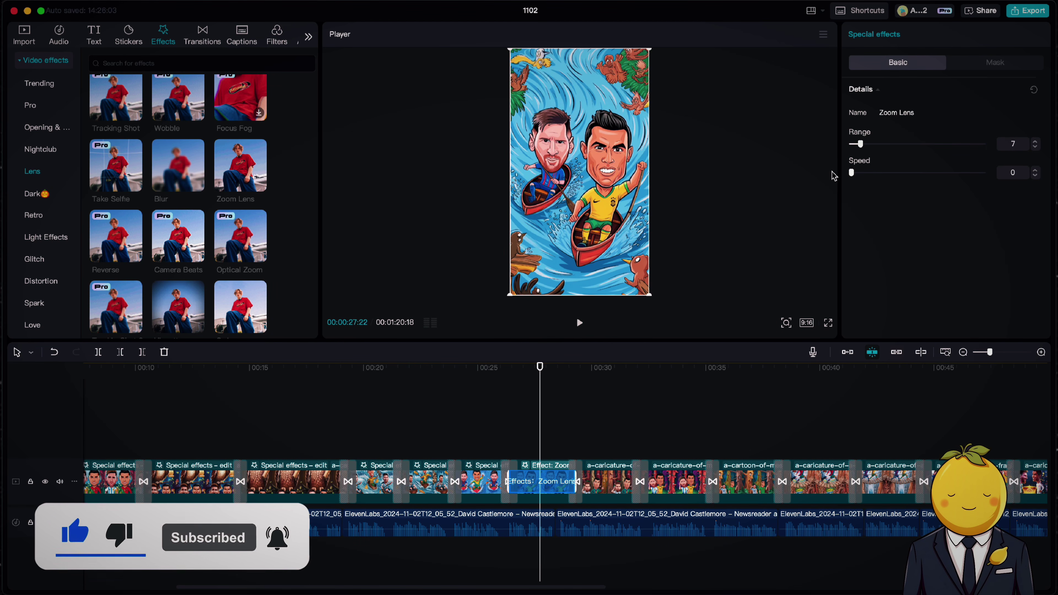
Step: Apply Zoom Lens with Range 7 and Speed 0 to the talking-tree forest clips at about 00:30 and 00:33
click(602, 375)
drag(240, 167, 608, 481)
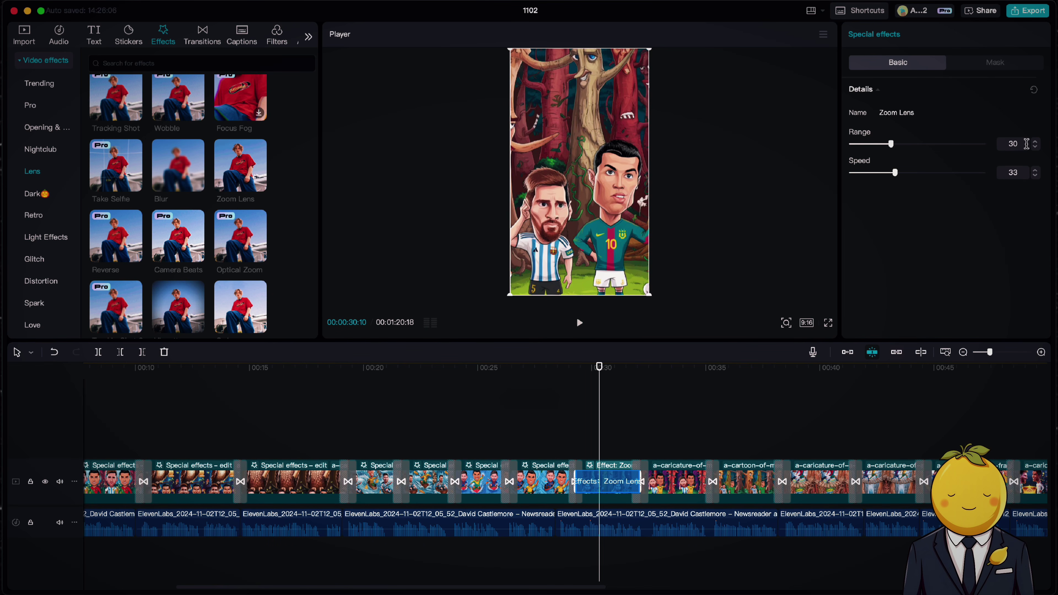
drag(957, 171, 801, 175)
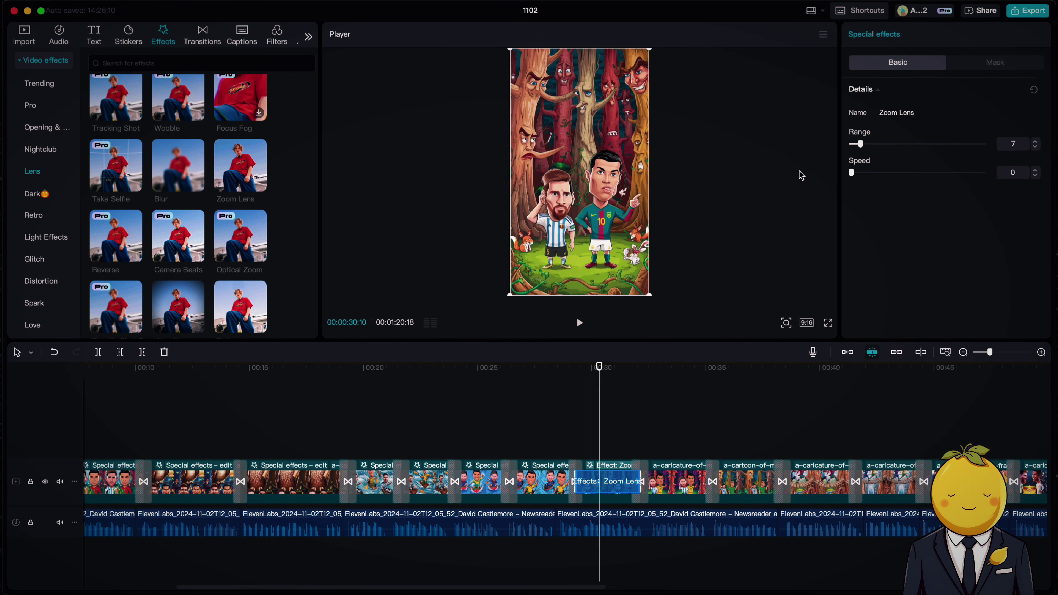
click(669, 393)
scroll(579, 437, right, 9)
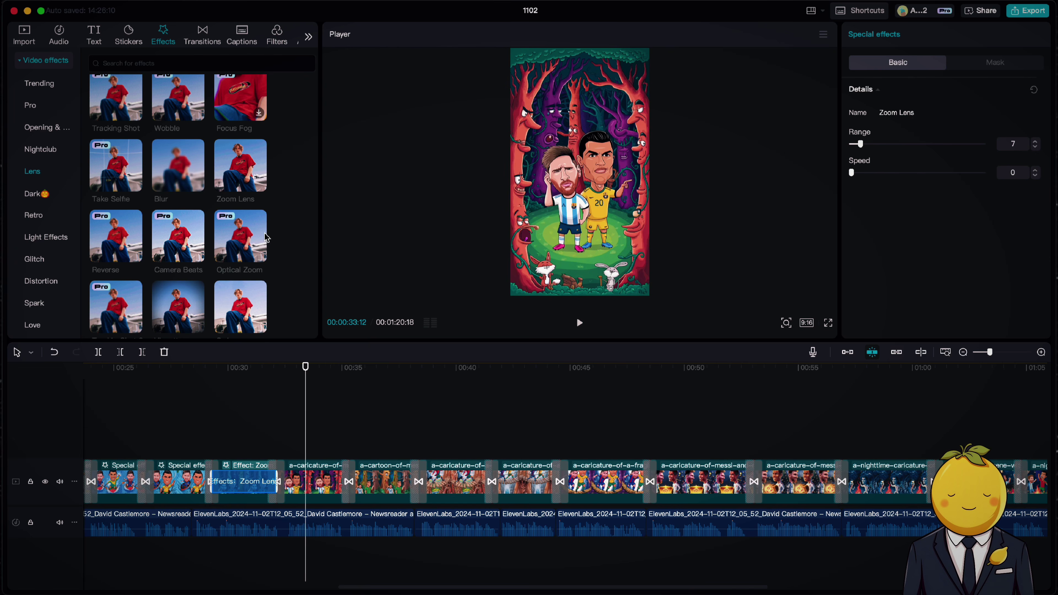
drag(240, 170, 313, 482)
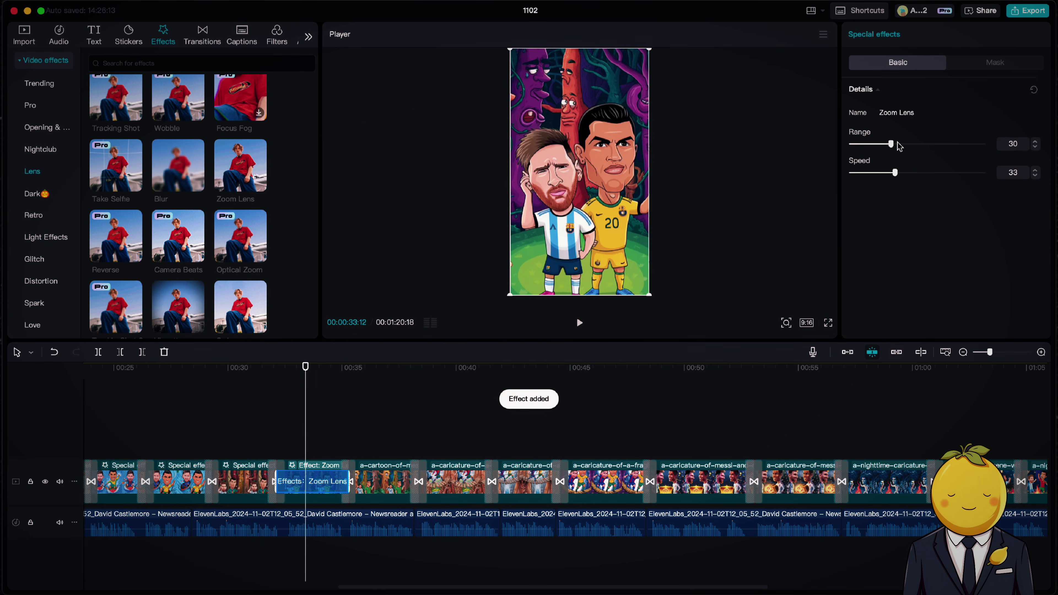
drag(874, 174, 837, 179)
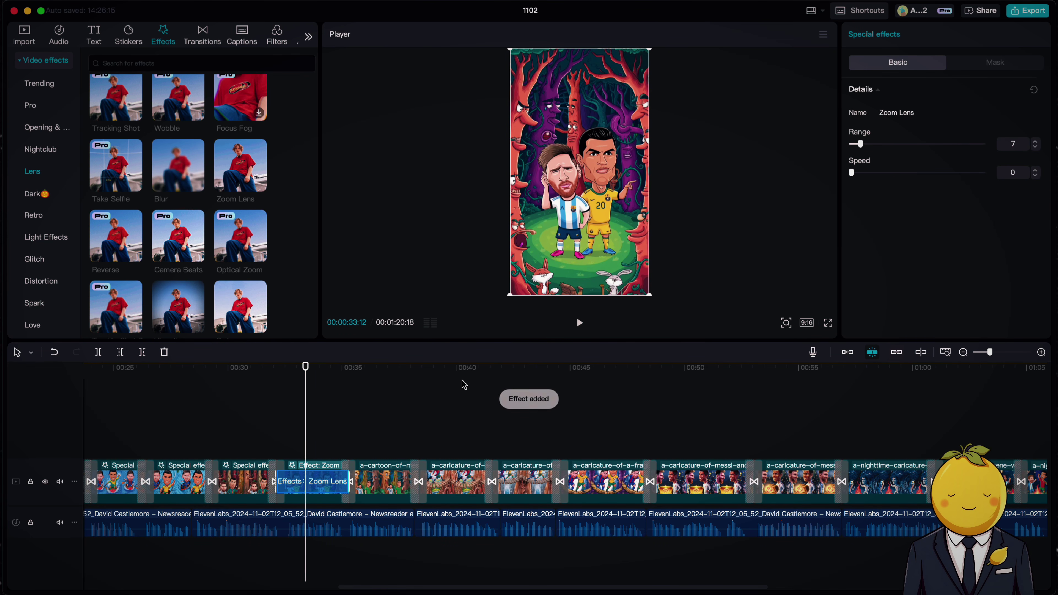
Step: Apply Zoom Lens with Range 7 and Speed 0 to the clip at about 00:36, and move the playhead to the bridge clip
click(378, 369)
drag(243, 179, 387, 487)
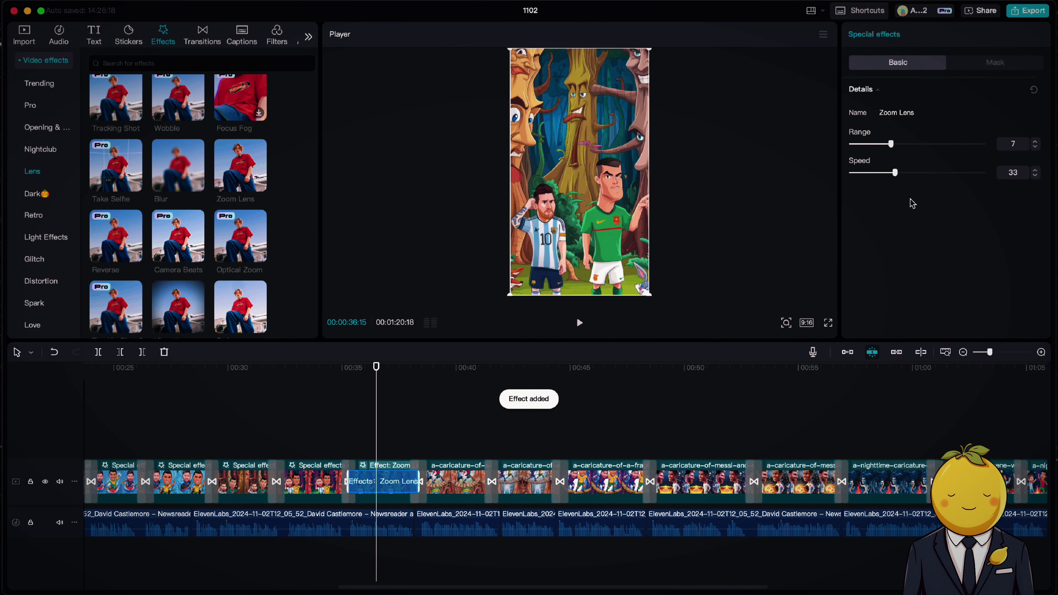
drag(867, 179, 843, 180)
click(454, 369)
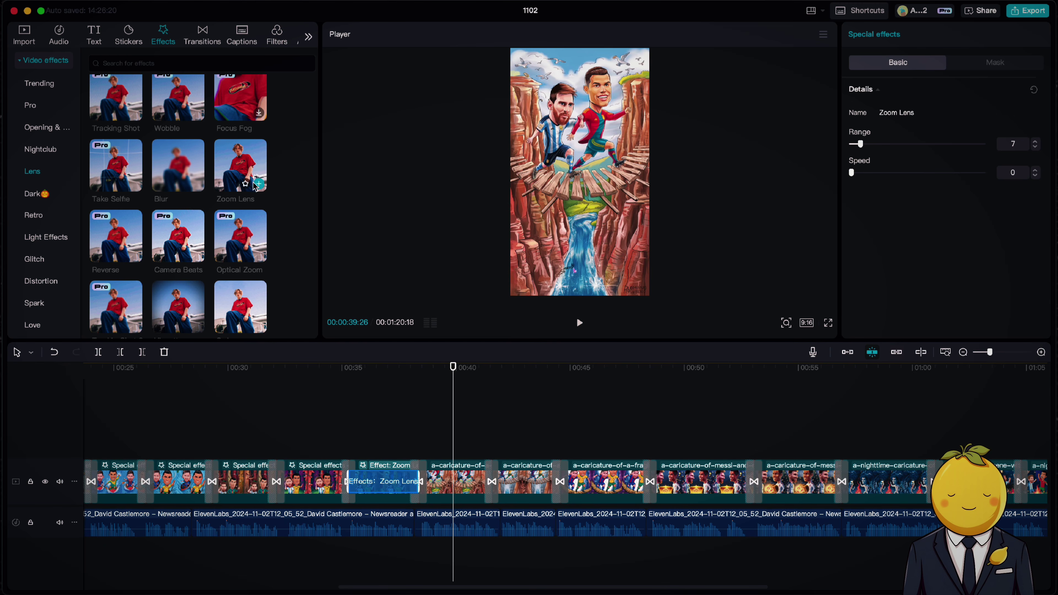
Step: Apply Zoom Lens with Range 7 and Speed 0 to the two bridge clips at about 00:39 and 00:42
drag(252, 184, 439, 483)
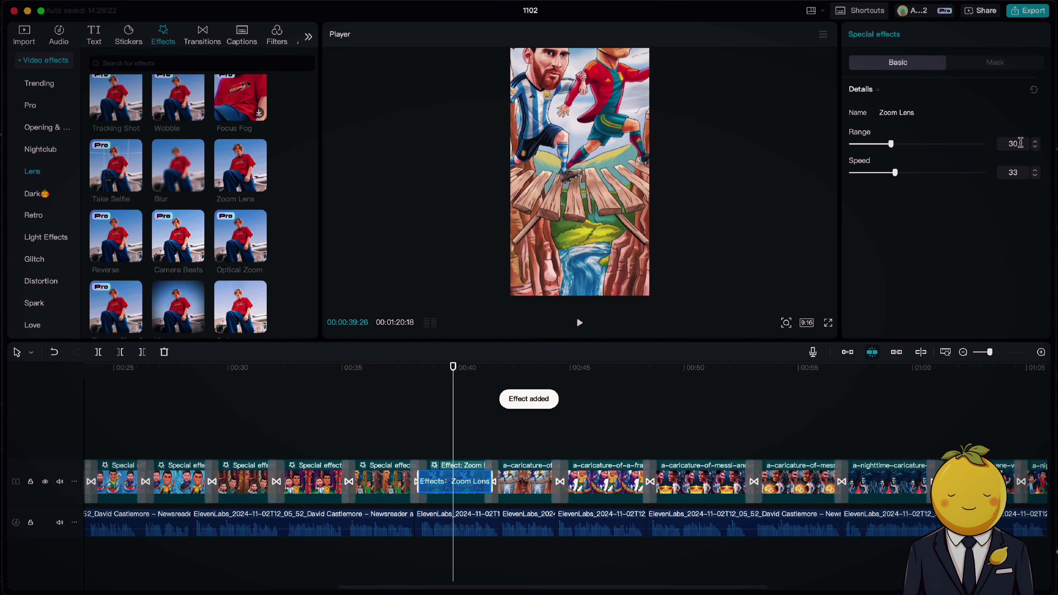
drag(894, 173, 789, 182)
click(519, 394)
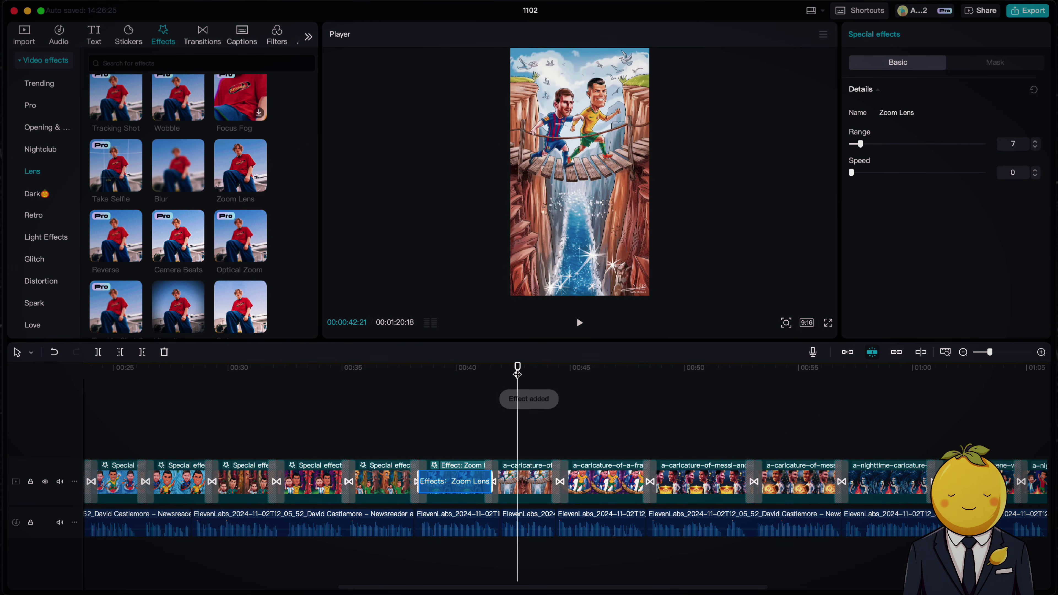
drag(241, 167, 525, 481)
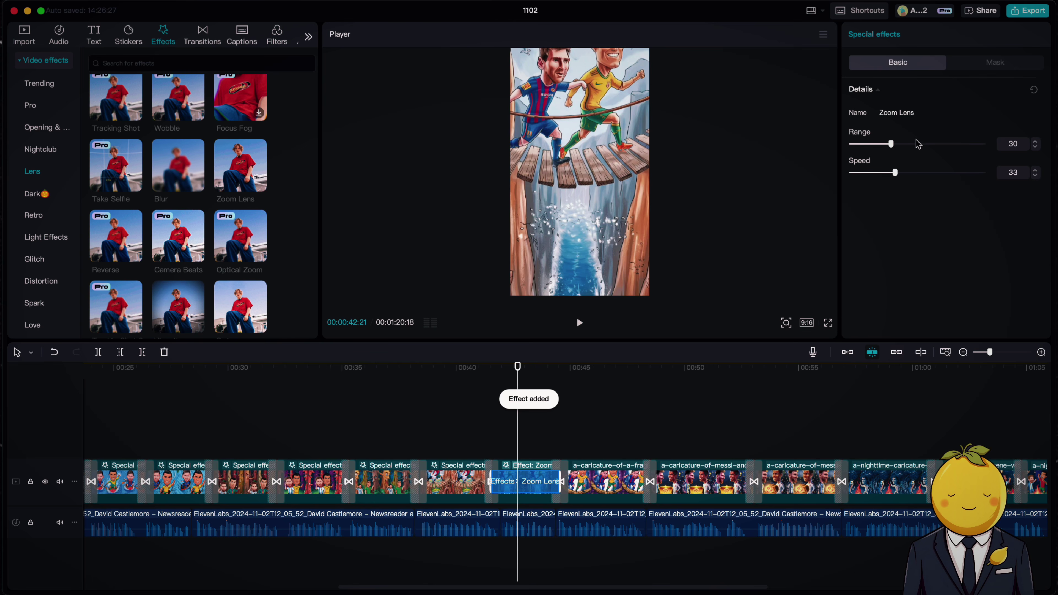
drag(865, 176, 810, 177)
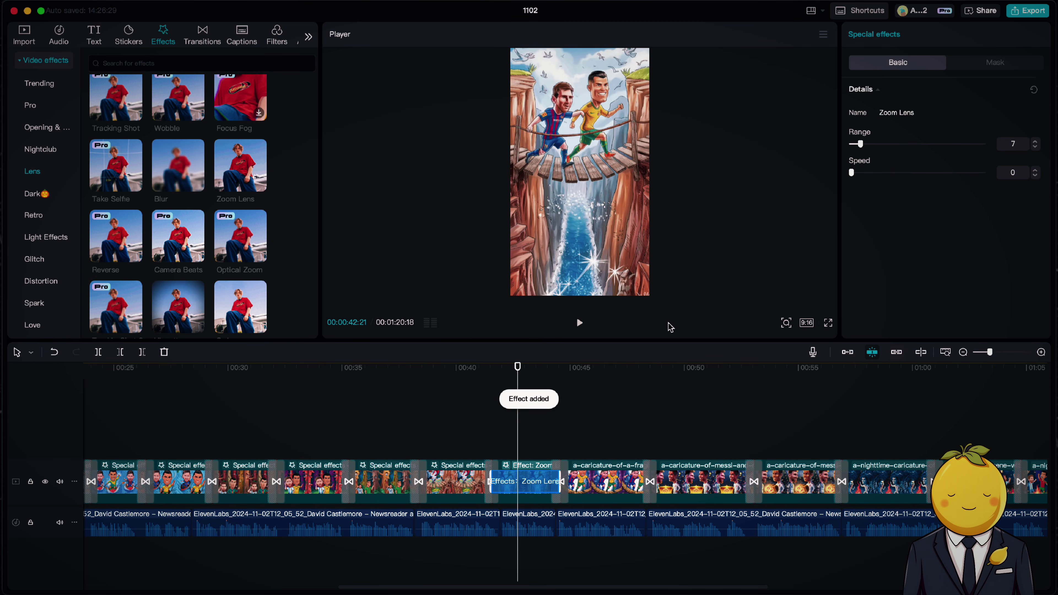
Step: Apply Zoom Lens with Range 7 and Speed 0 to the clips at about 00:46 and 00:50
click(607, 372)
drag(245, 169, 596, 479)
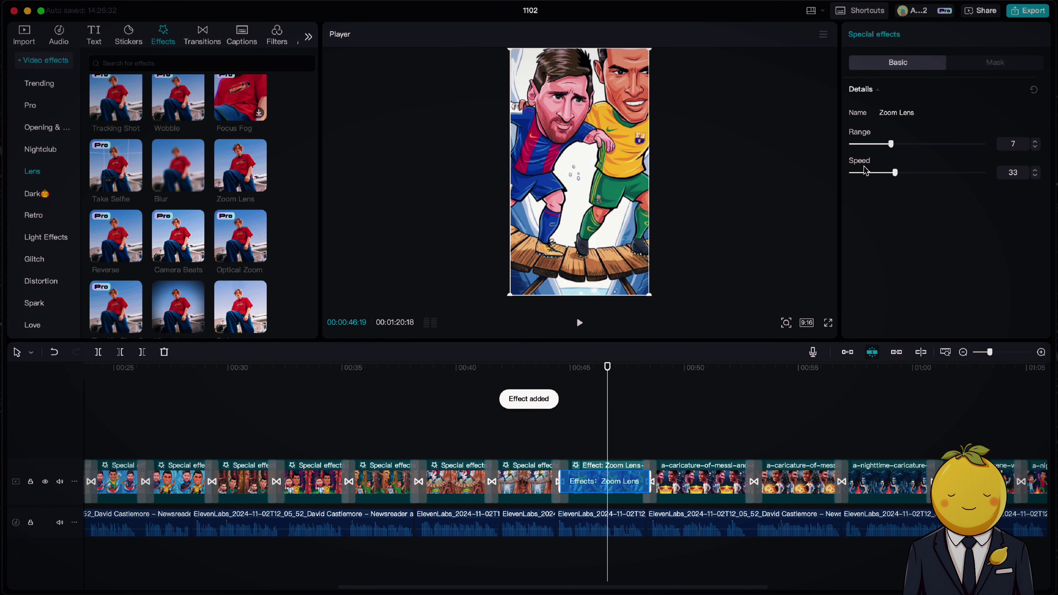
drag(864, 172, 715, 332)
click(698, 380)
drag(246, 171, 708, 488)
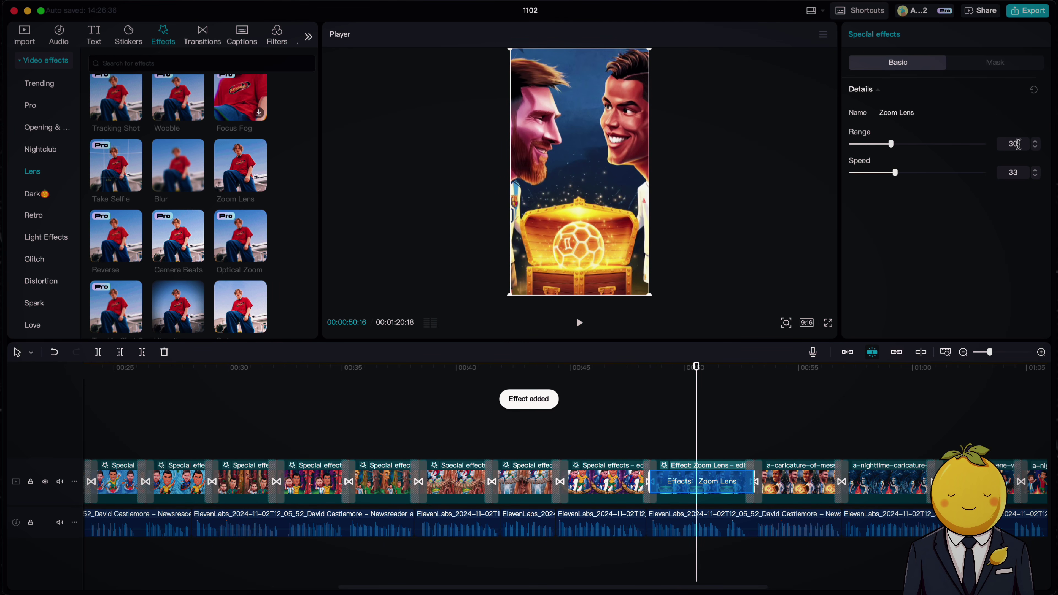
drag(865, 172, 820, 182)
Step: Apply Zoom Lens to the treasure chest clip at about 00:54 and set its Range to 7 and Speed to 0
click(785, 368)
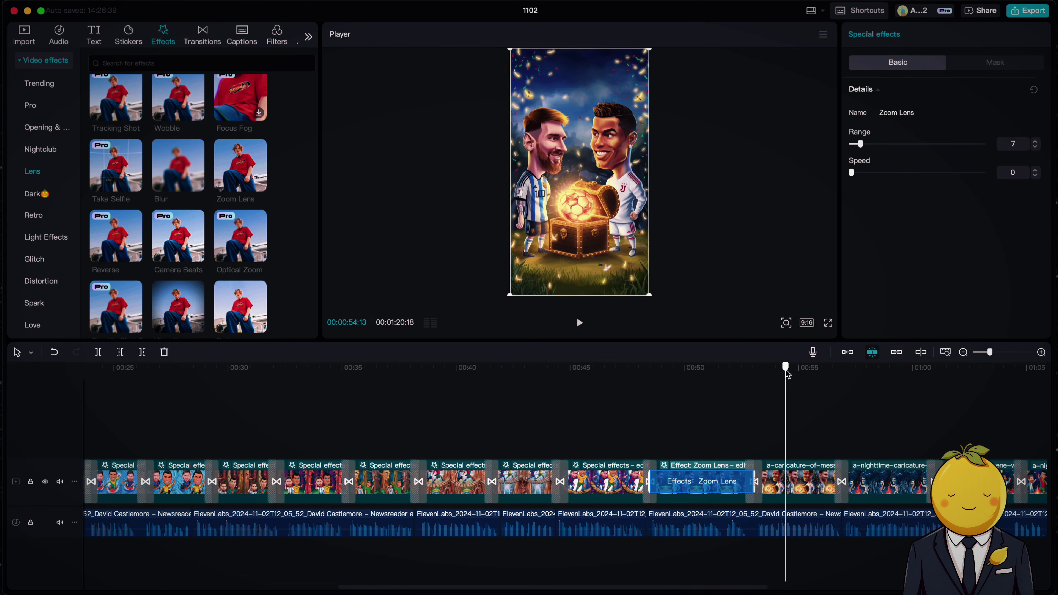
scroll(748, 474, right, 1)
scroll(747, 474, right, 6)
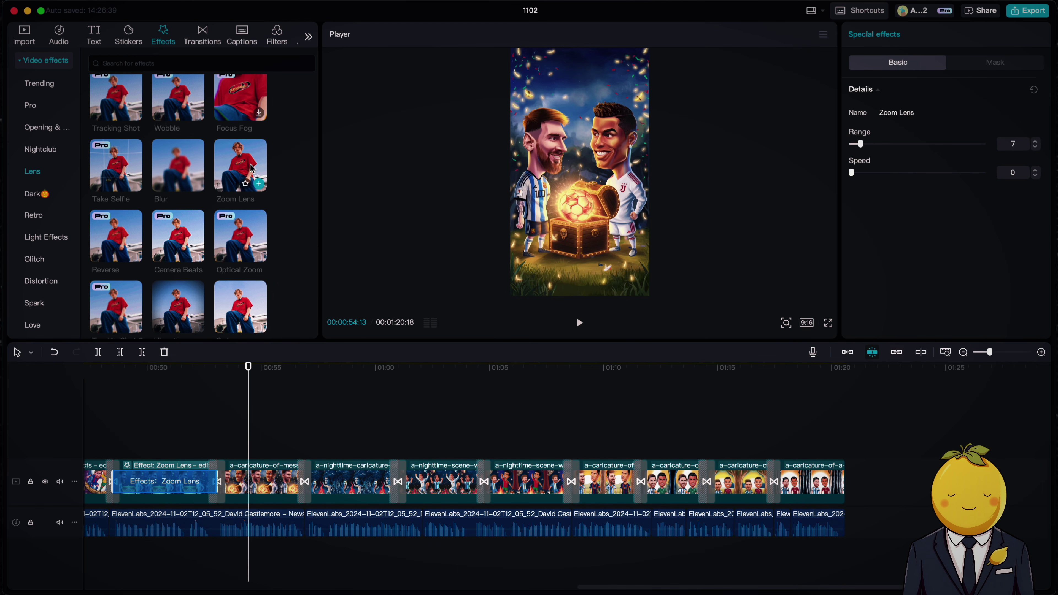
drag(252, 168, 258, 485)
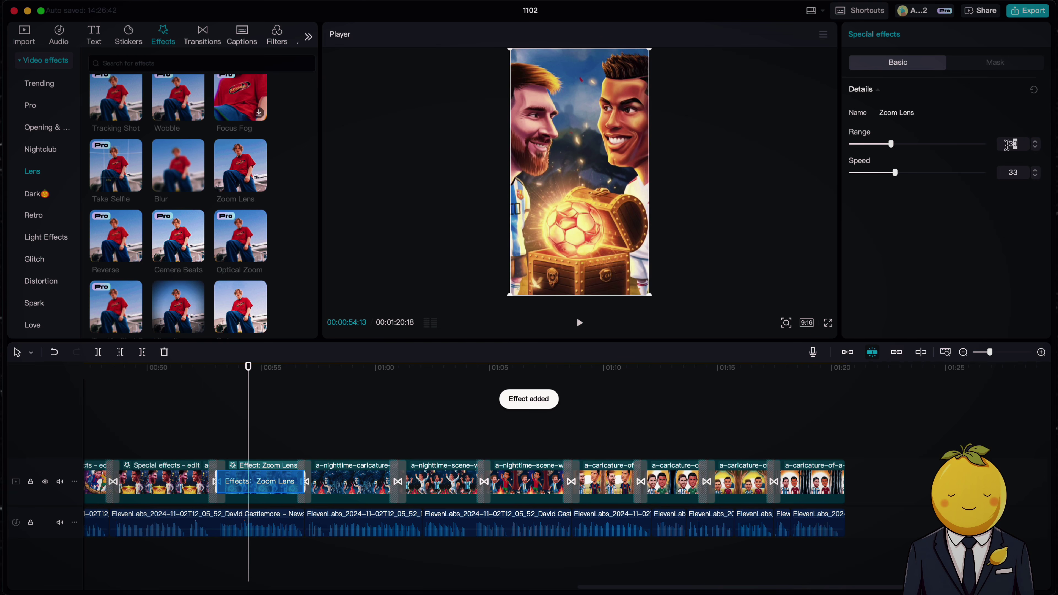
drag(893, 173, 850, 173)
Step: Apply Zoom Lens with Range 7 and Speed 0 to the campfire clips at about 00:59 and 01:02
click(354, 368)
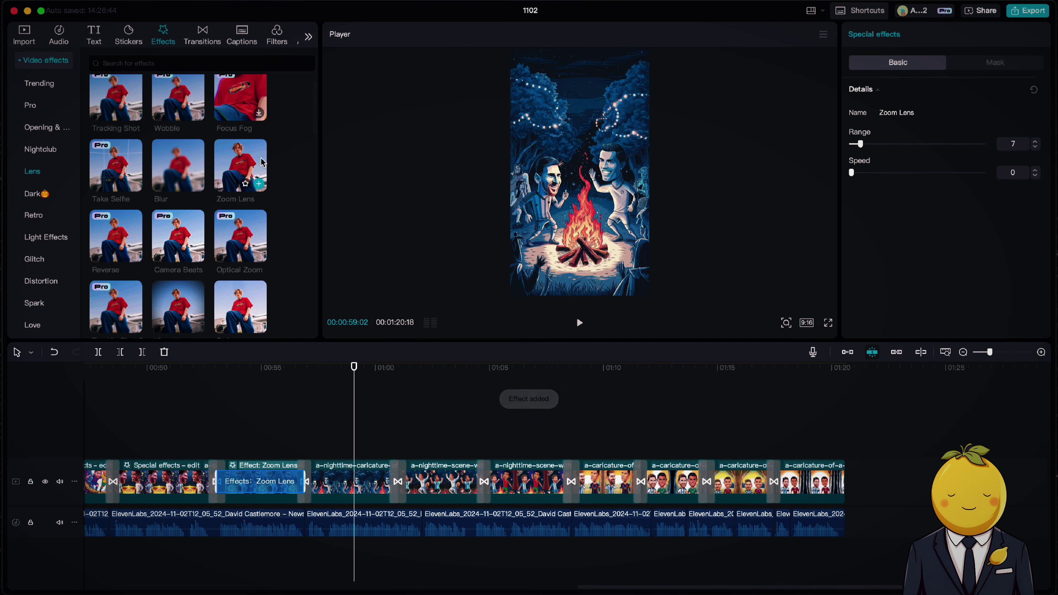
drag(250, 175, 377, 496)
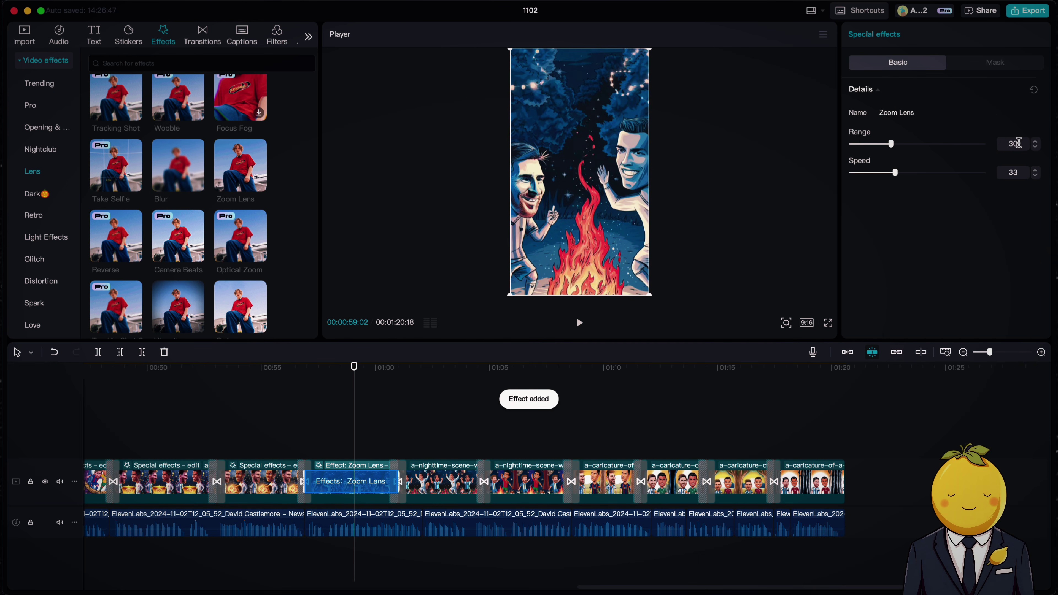
drag(892, 172, 716, 180)
drag(240, 175, 423, 482)
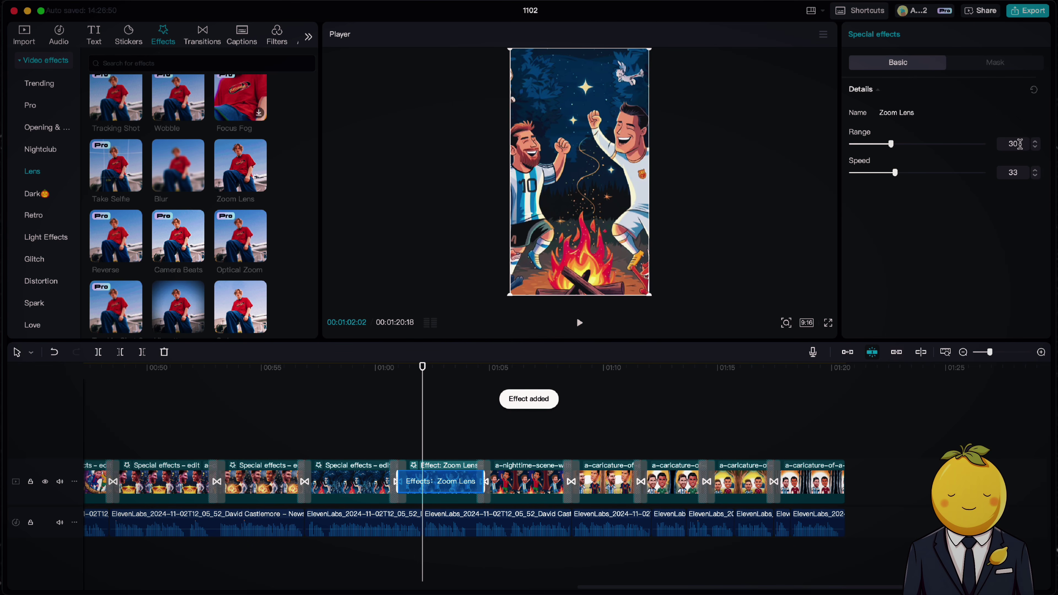
click(855, 174)
Step: Apply Zoom Lens to the forest animals campfire clip at about 01:06, with Range 7 and Speed 0
click(517, 368)
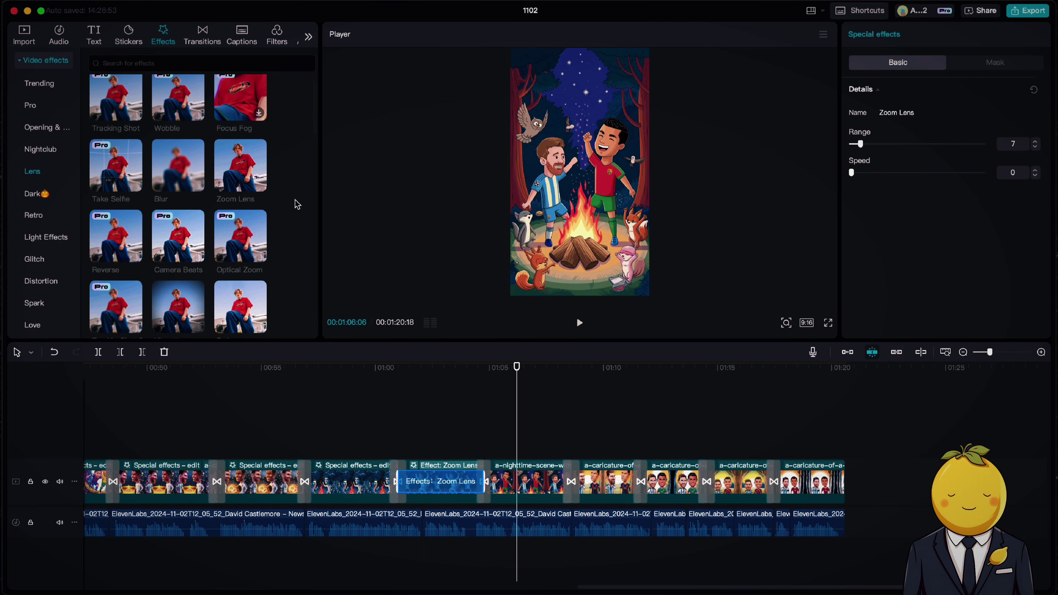
scroll(295, 203, up, 1)
drag(265, 208, 590, 437)
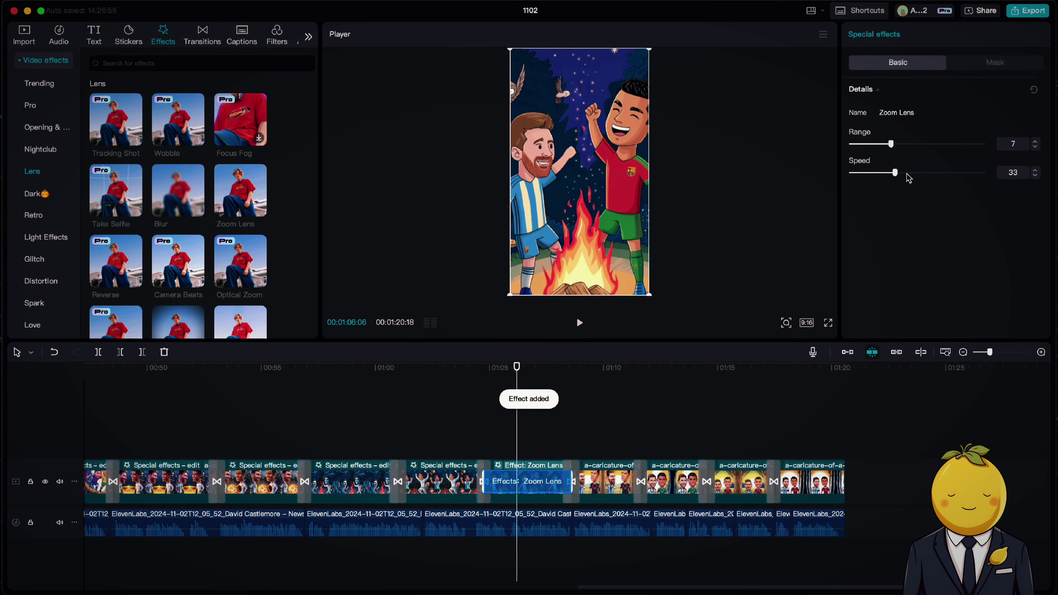
click(852, 173)
Step: Apply Zoom Lens with Range 7 and Speed 0 to the sunrise clips at about 01:09 and 01:12
drag(240, 190, 604, 467)
click(602, 394)
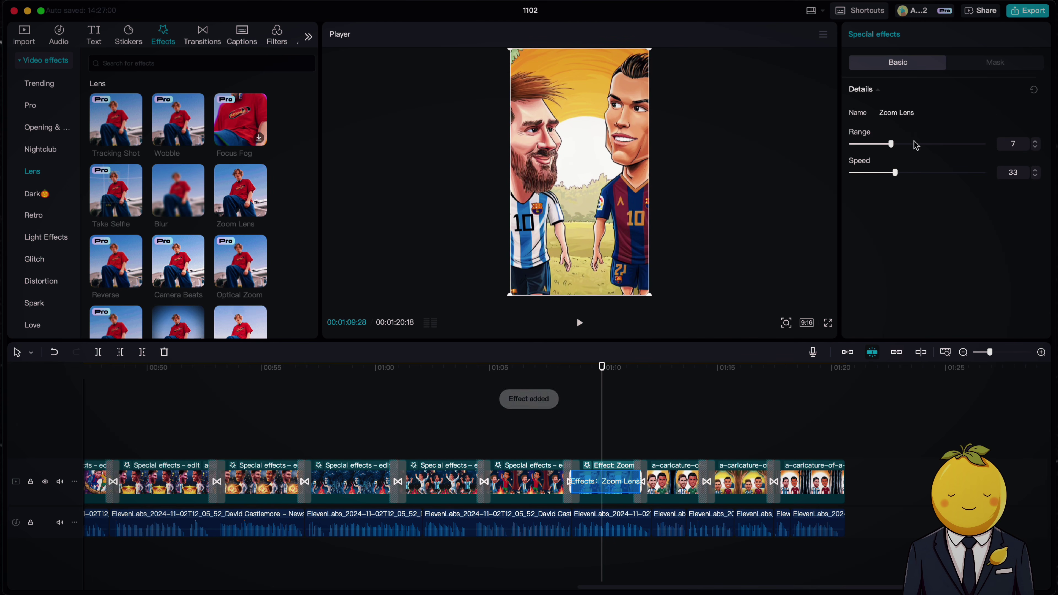
click(860, 143)
click(851, 172)
drag(240, 190, 673, 479)
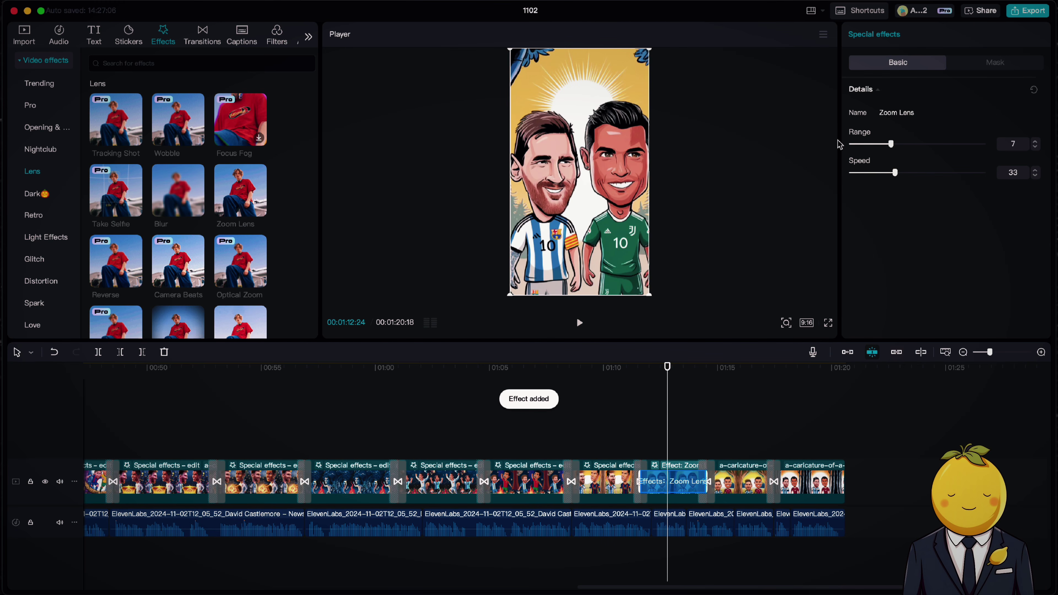
text(7)
click(851, 172)
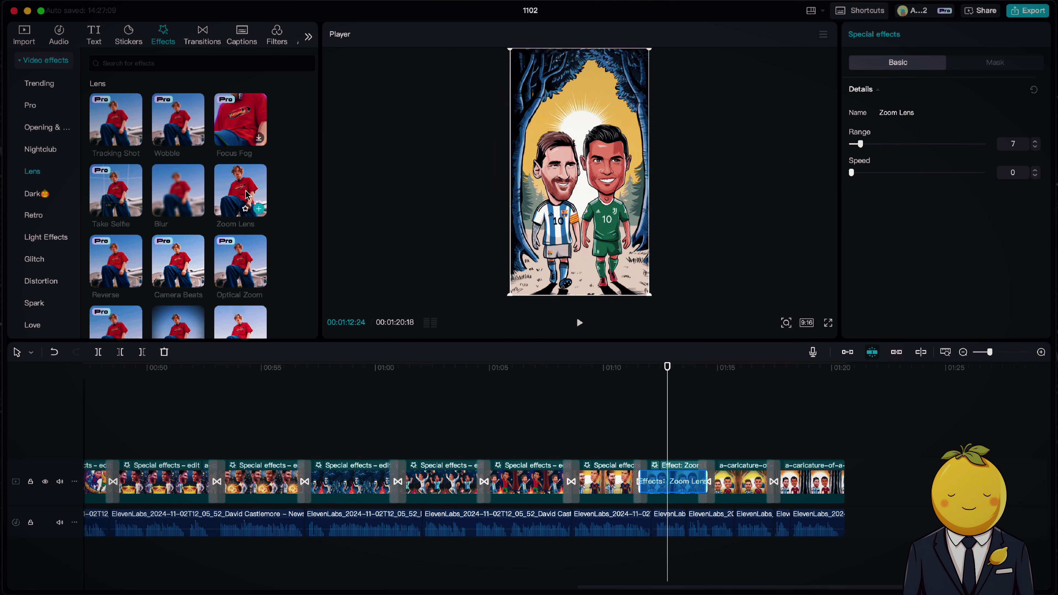
Step: Apply Zoom Lens with Range 7 and Speed 0 to the last two image clips, and play back the ending
drag(242, 195, 745, 484)
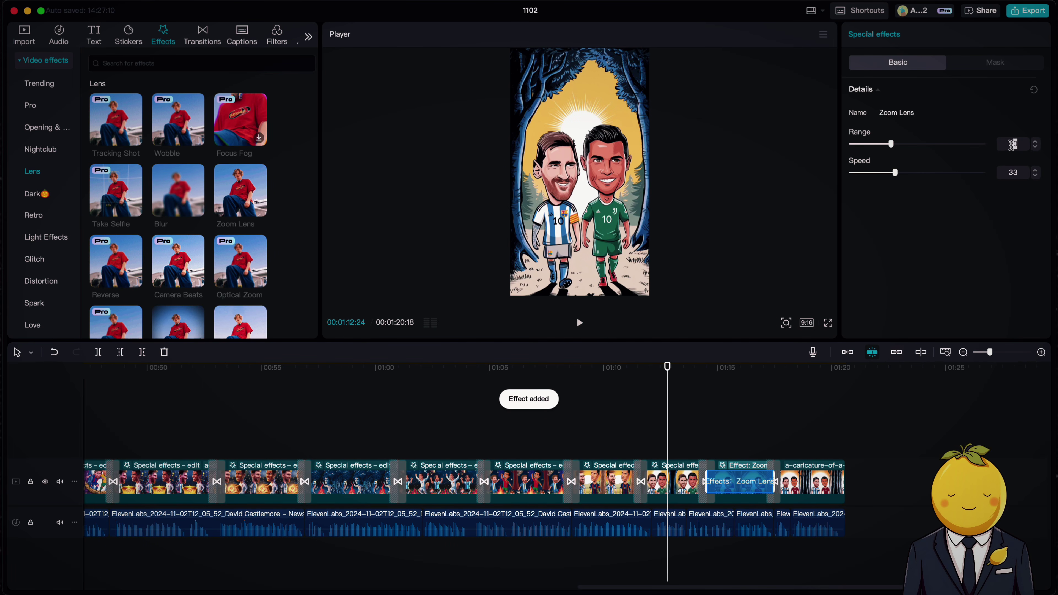
drag(215, 194, 808, 481)
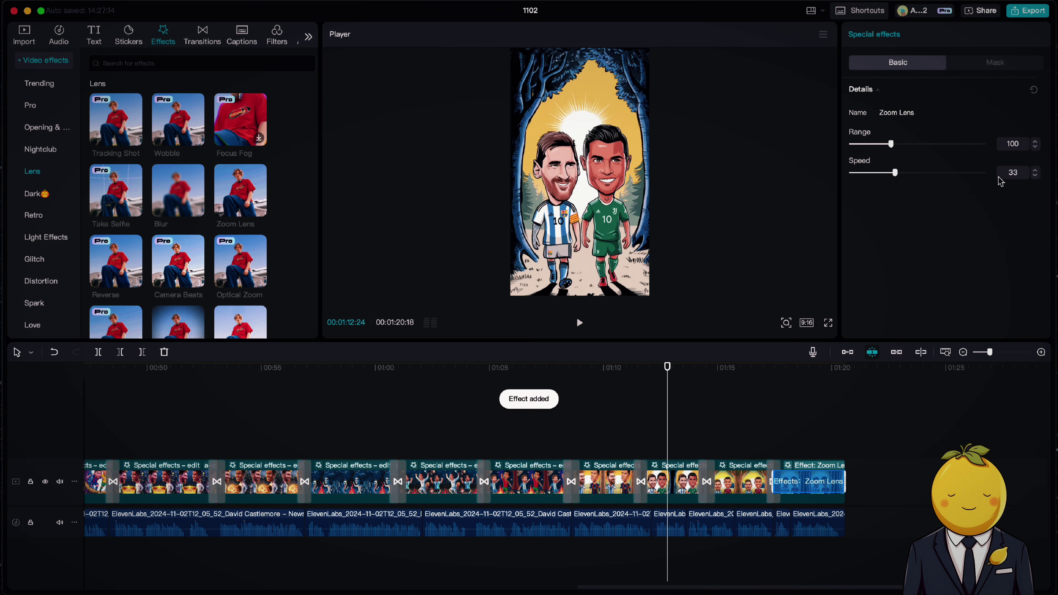
double_click(1005, 146)
text(7)
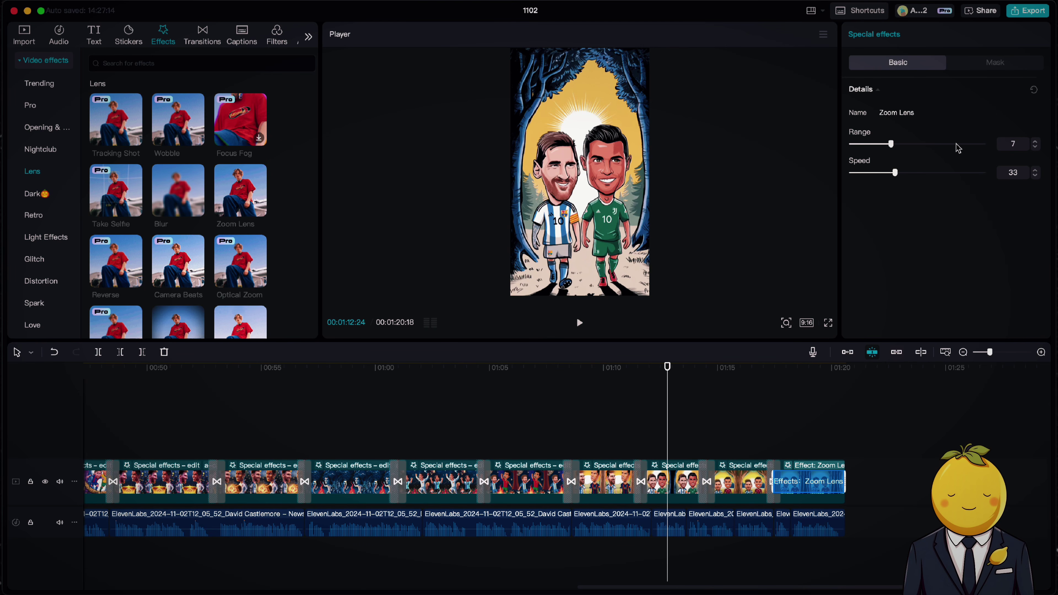
scroll(422, 478, left, 5)
key(space)
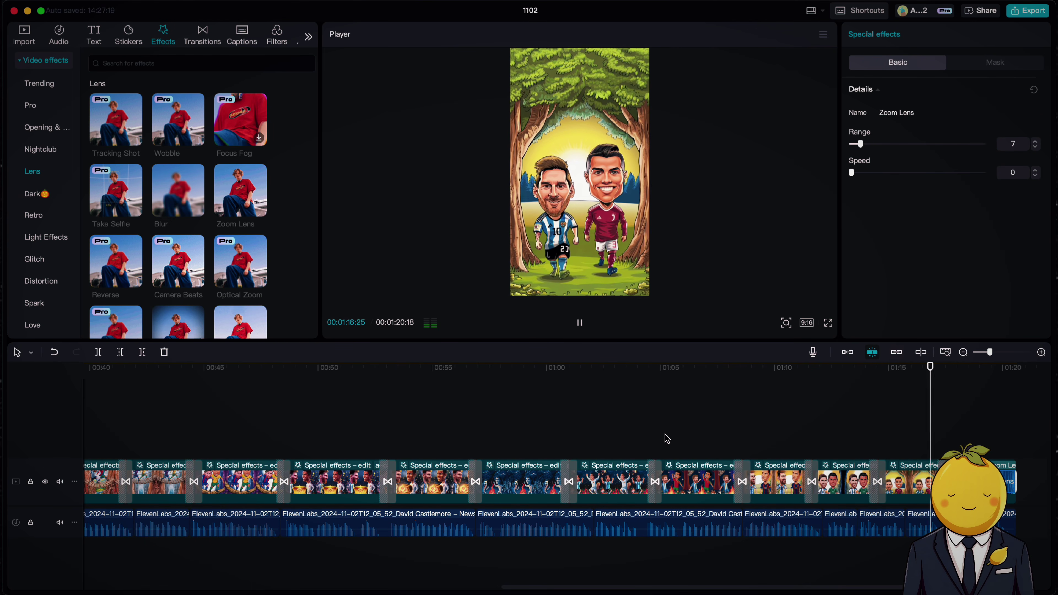
Step: Return the playhead to about 00:02 and generate English auto captions from the narration
scroll(633, 530, left, 5)
scroll(634, 530, left, 10)
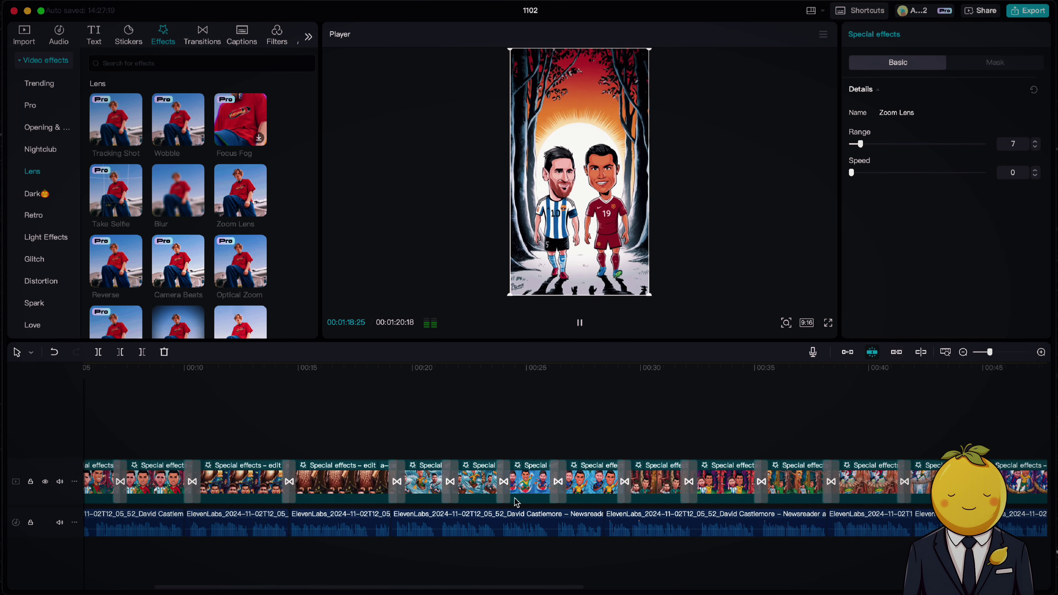
click(167, 434)
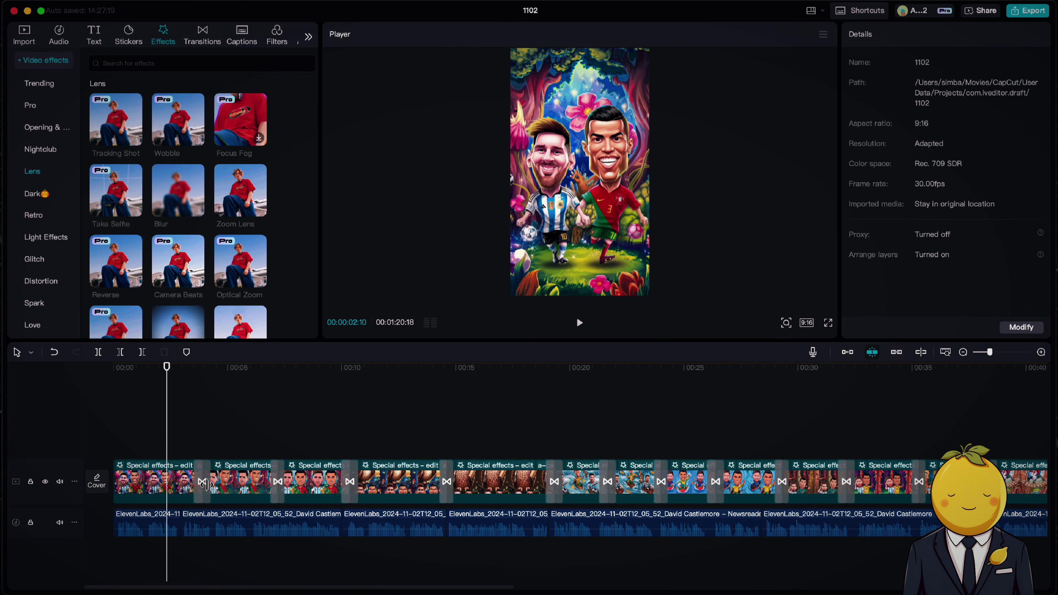
click(244, 36)
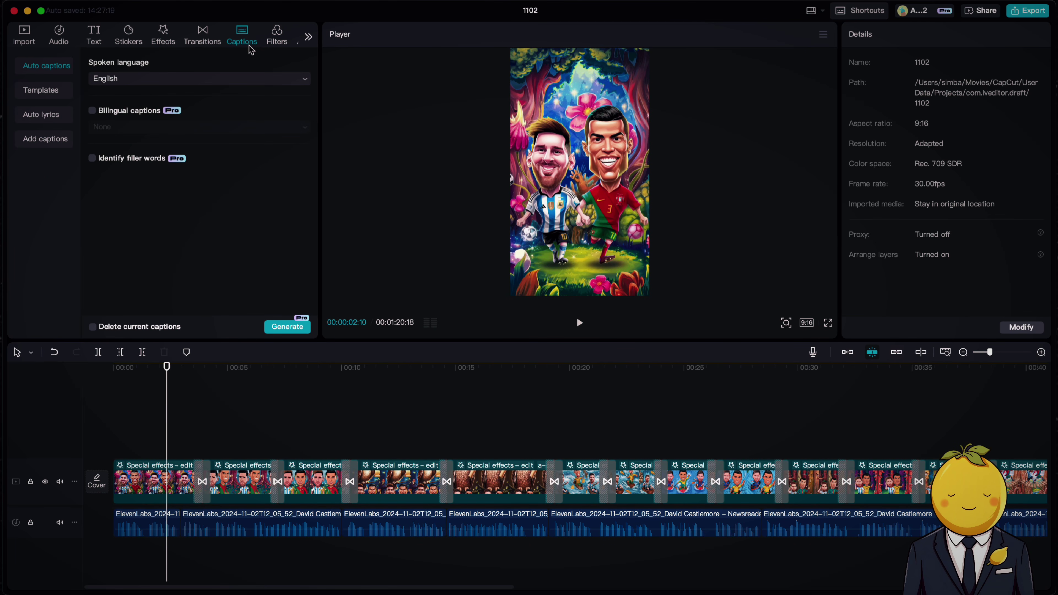
click(288, 326)
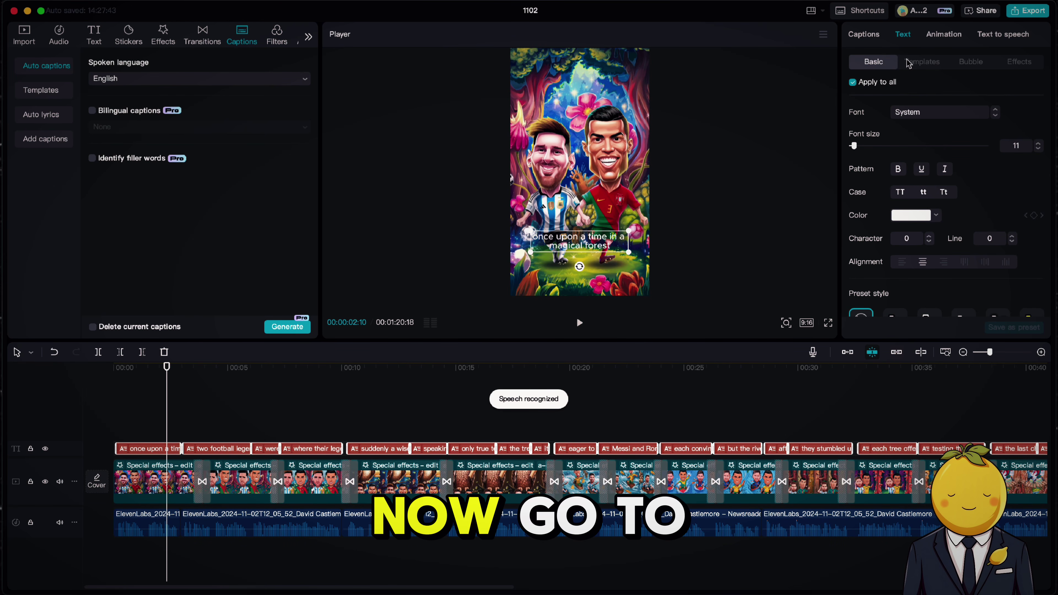
Step: Apply the bold yellow "THE" text template to all captions and rename the project M+Cr7
click(922, 61)
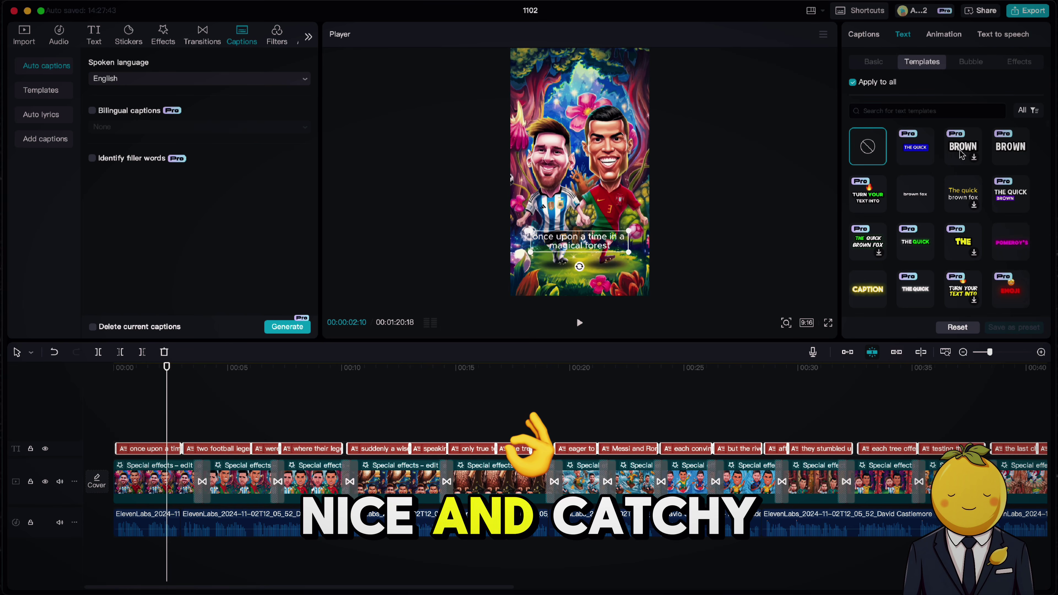
scroll(962, 167, down, 2)
scroll(969, 190, down, 3)
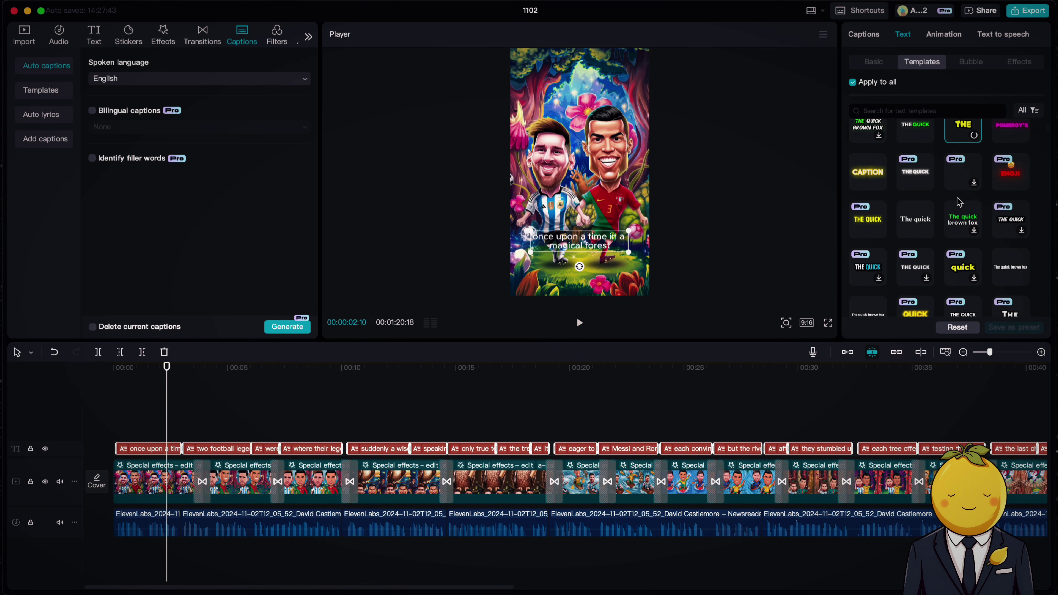
click(960, 200)
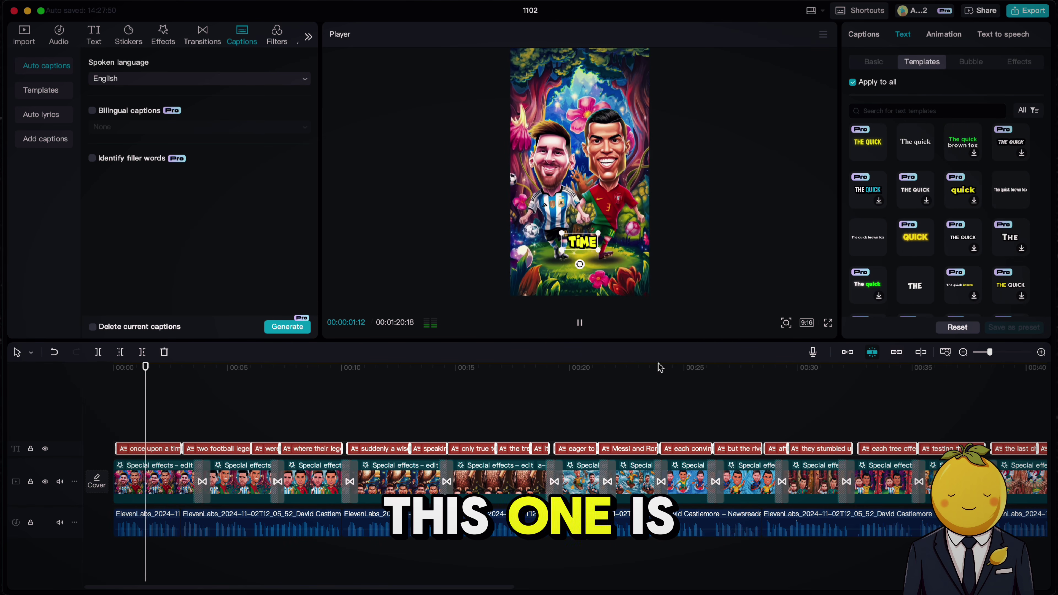
key(space)
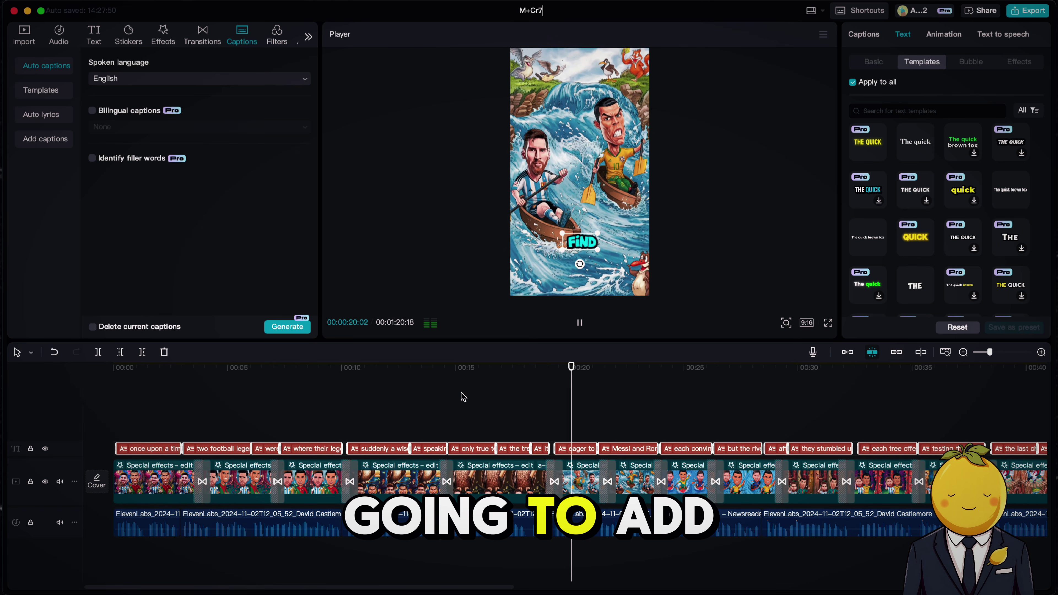
click(319, 415)
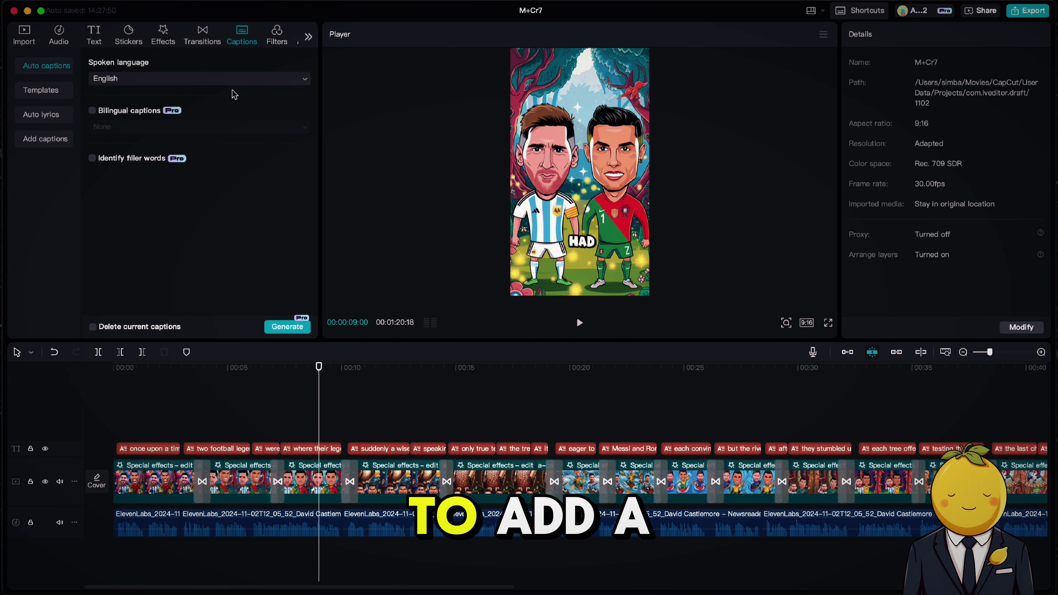
Step: Add the Clear II filter above the captions with intensity 31 and stretch it from the start to the end of the video
click(278, 42)
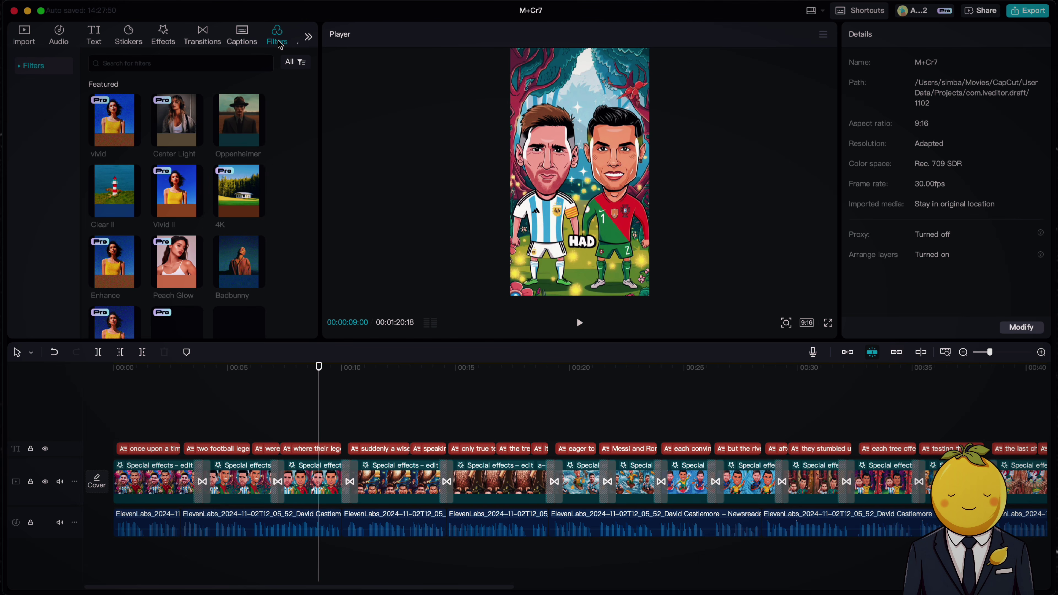
drag(118, 204, 12, 456)
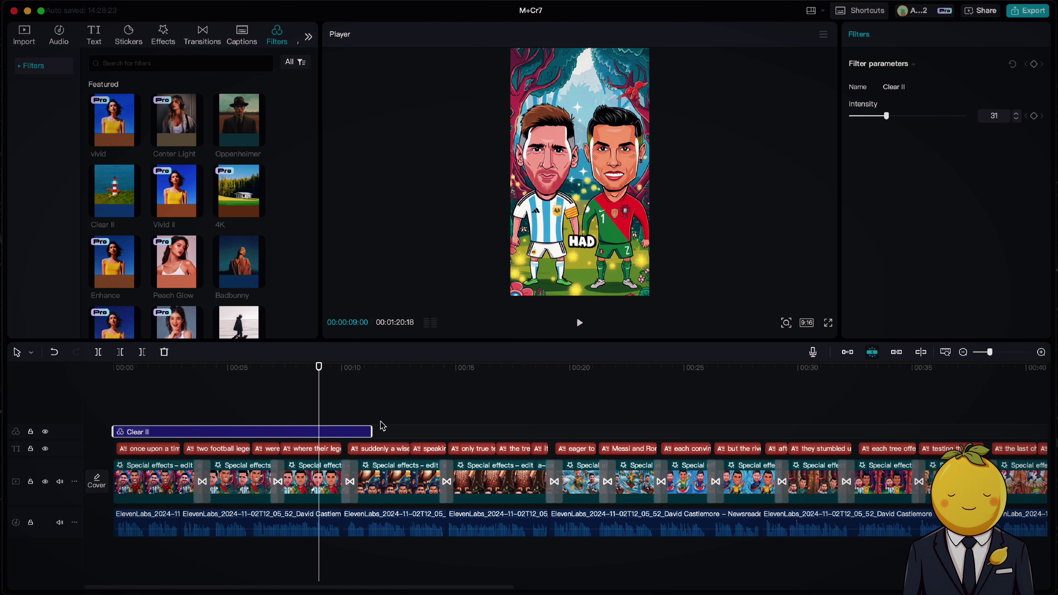
drag(369, 430, 754, 448)
Step: Align the end of the last caption with the end of the video and open the list of caption texts
click(686, 370)
key(space)
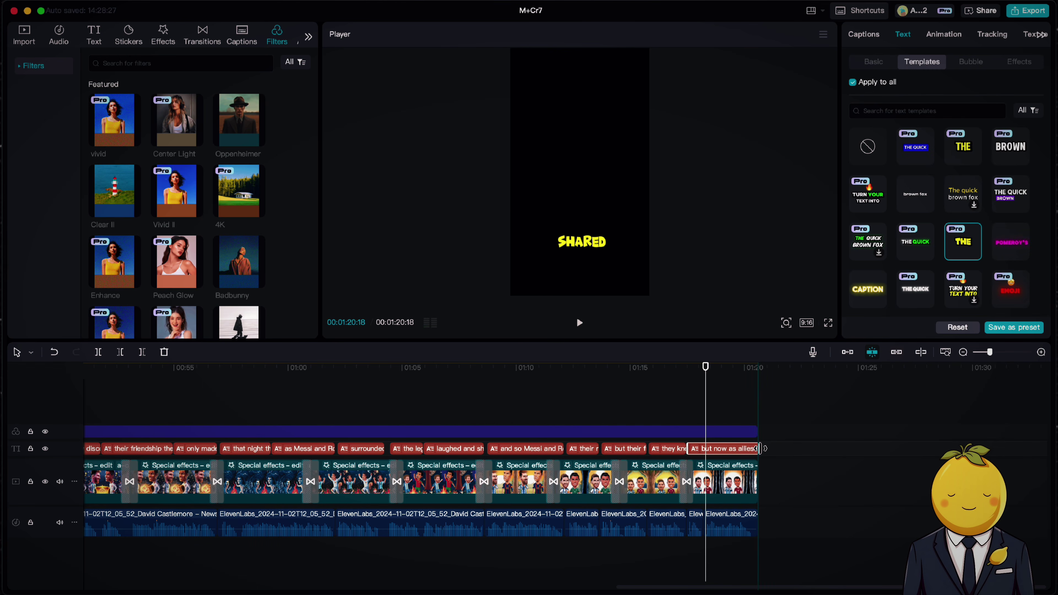
key(space)
key(space)
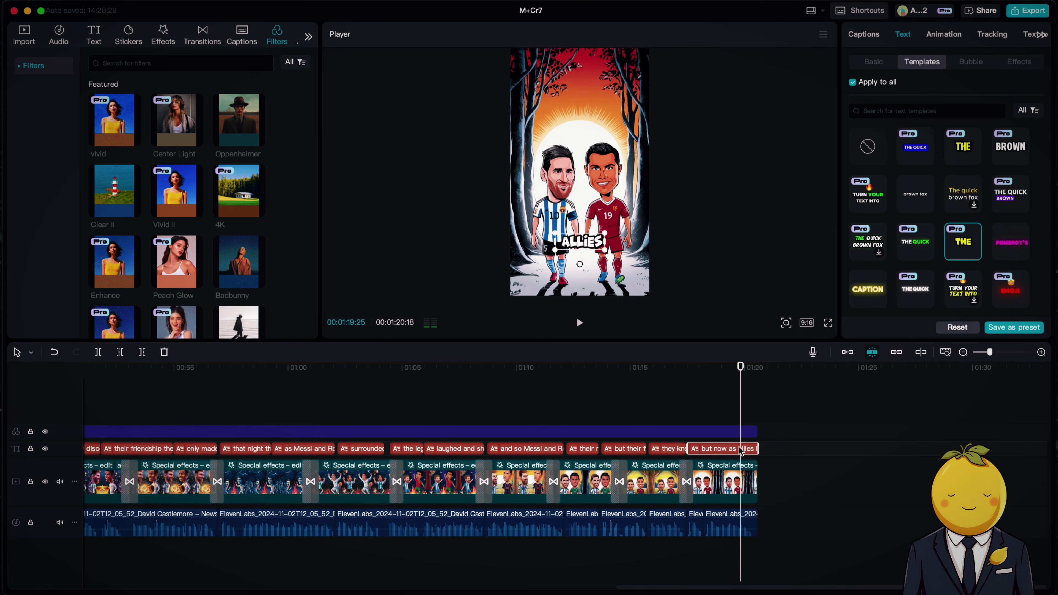
click(877, 36)
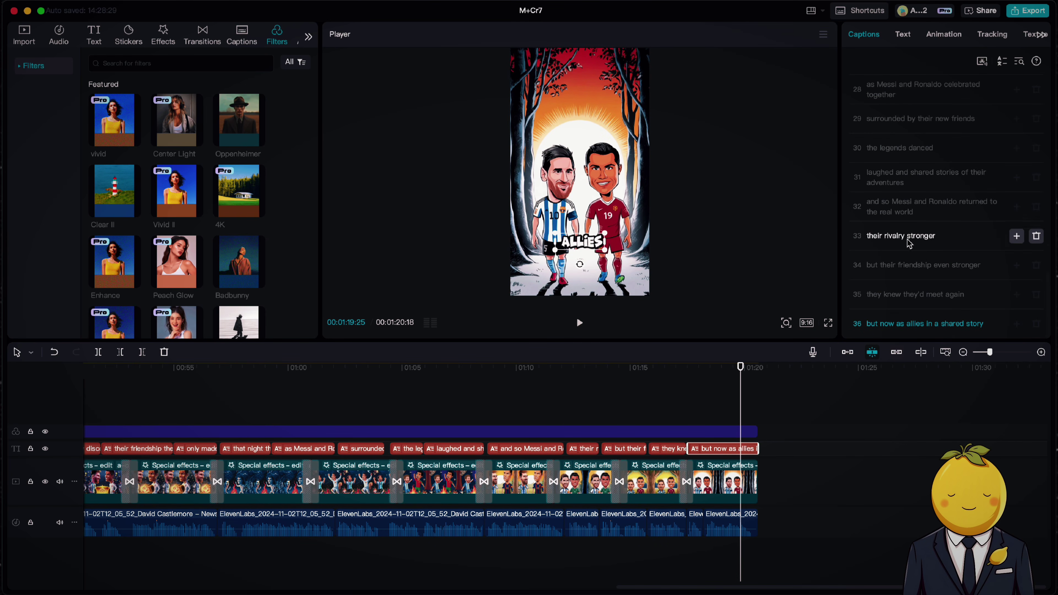
Step: Split the last caption into two captions after "but now" and play the ending
click(897, 327)
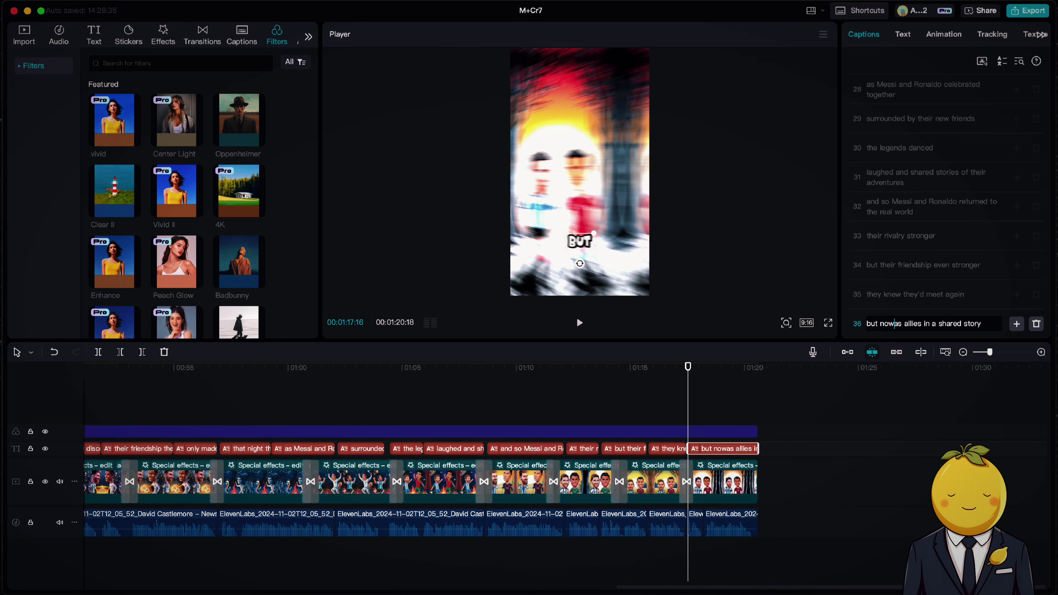
key(Return)
key(space)
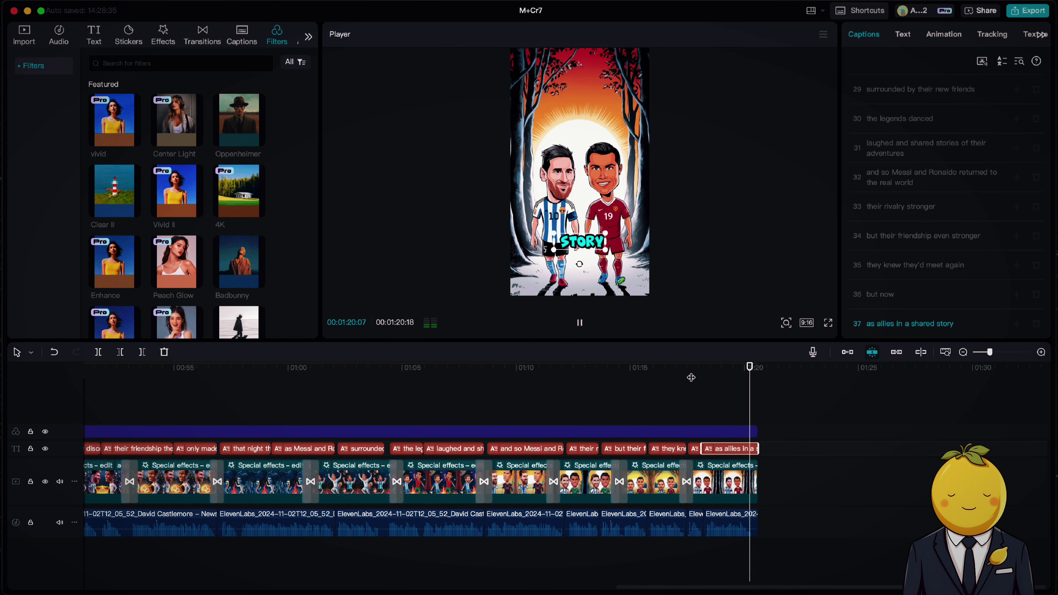
Step: Play the video's middle section to check the captions, effects and transitions
scroll(700, 458, left, 5)
scroll(700, 469, left, 15)
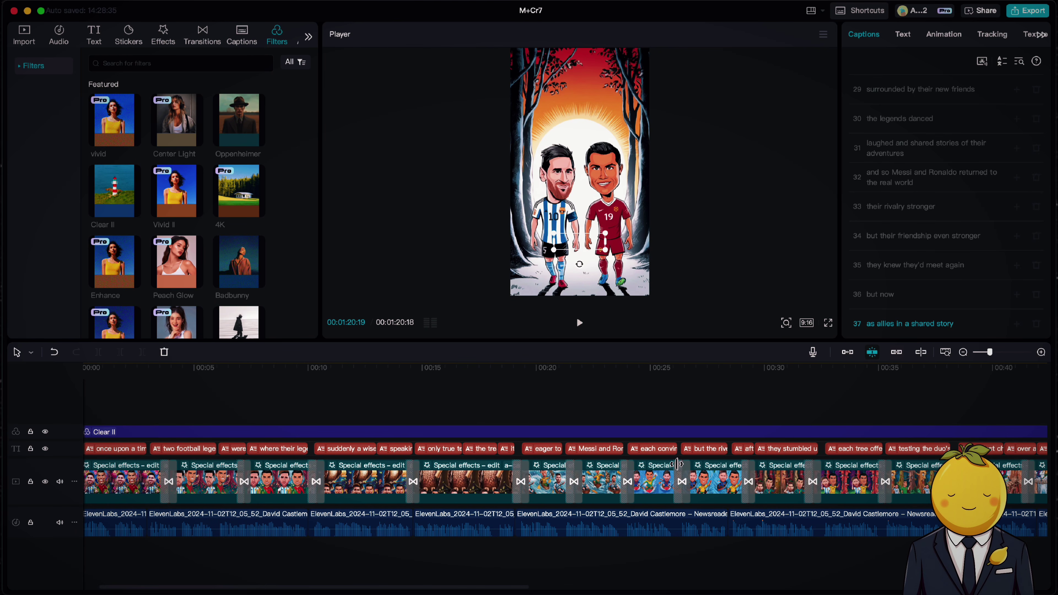
click(710, 388)
key(space)
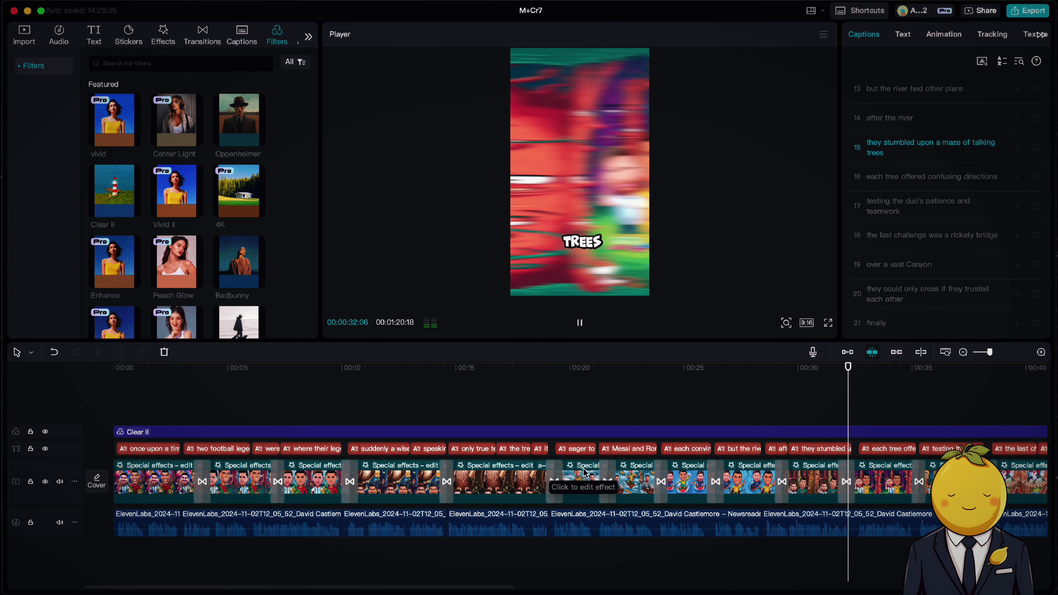
Step: Add the Center Light filter above Clear II from the video's start to its end with intensity 21
click(114, 394)
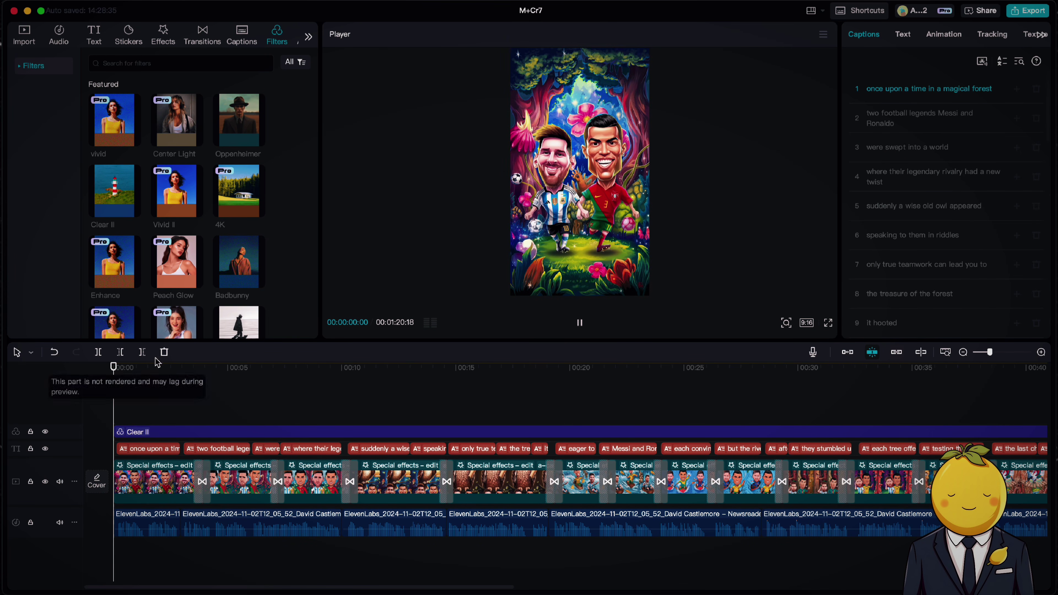
key(space)
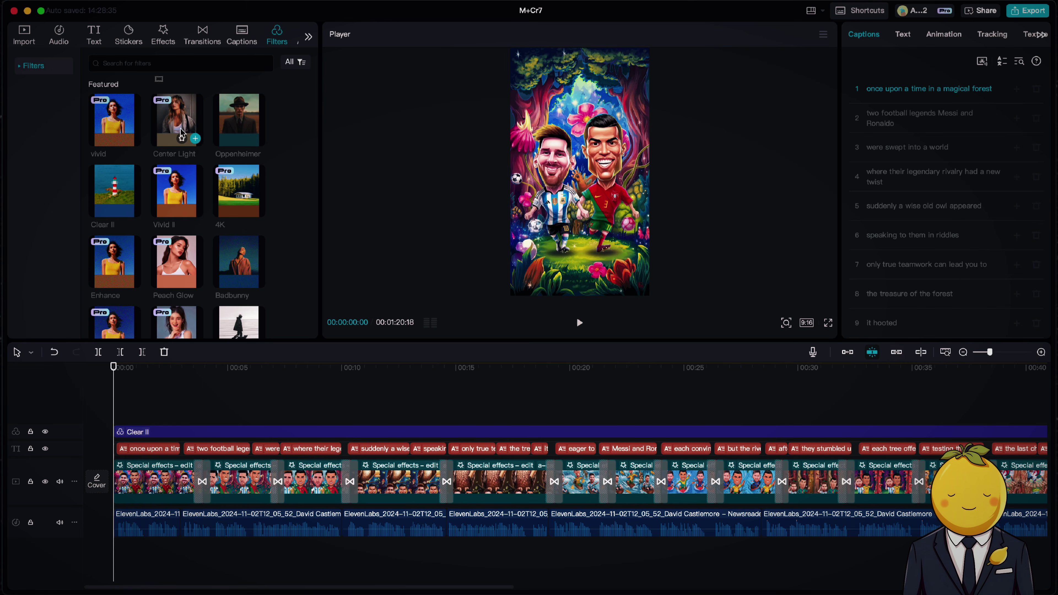
drag(181, 134, 184, 416)
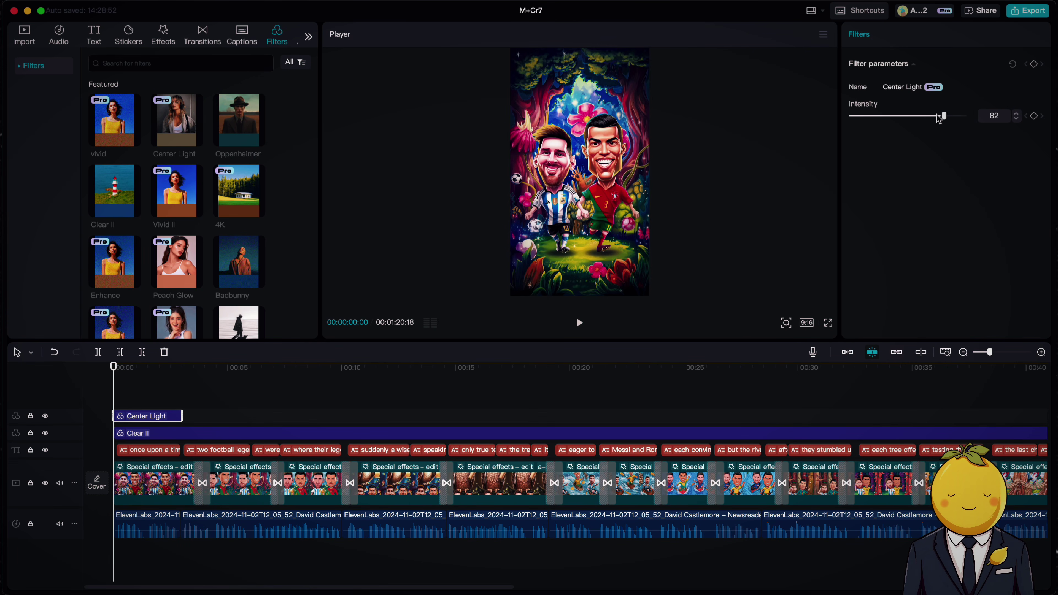
drag(855, 118, 883, 123)
drag(880, 118, 875, 118)
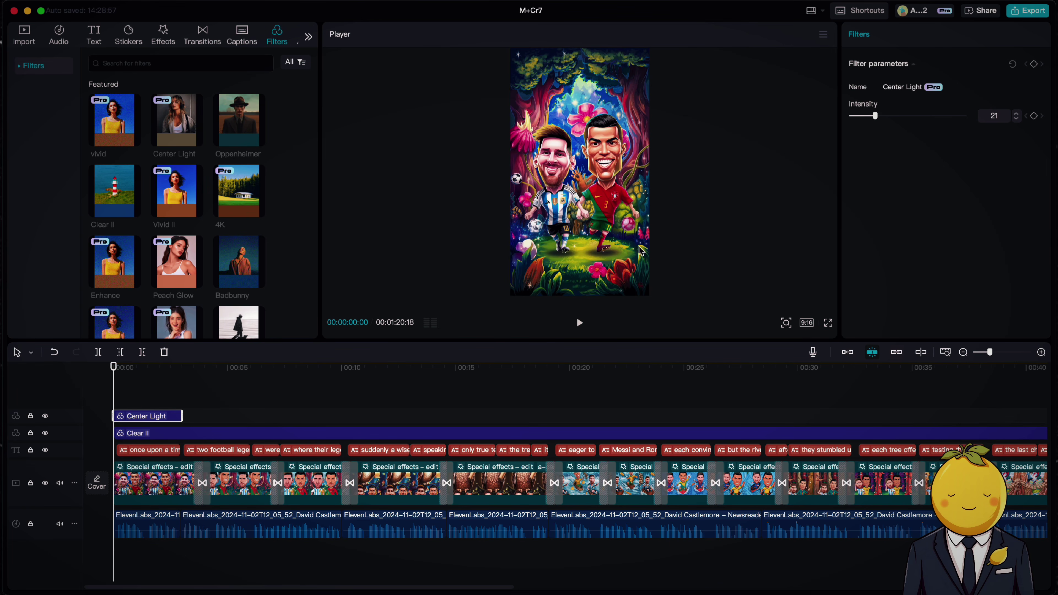
drag(182, 416, 781, 416)
Step: Play the ending from about 01:09 to check the added filter, with the whole timeline in view
click(533, 391)
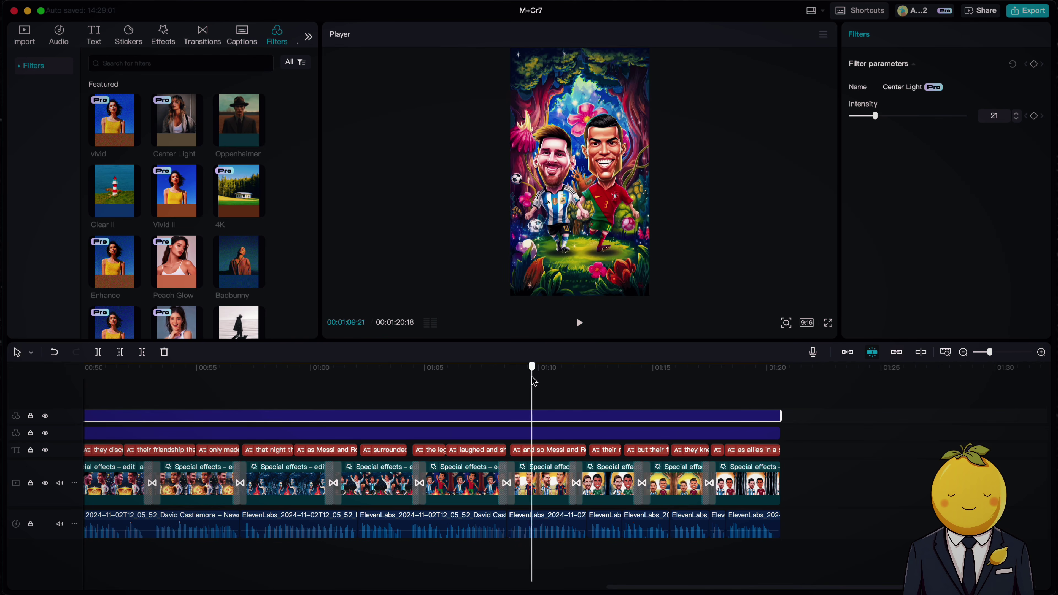
key(space)
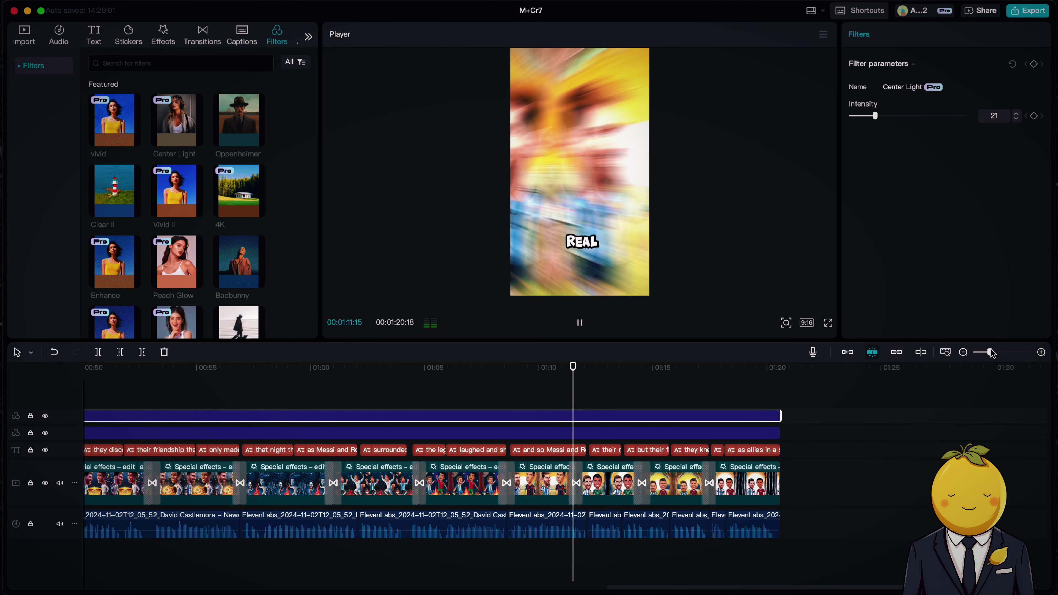
drag(989, 353, 986, 353)
scroll(780, 511, left, 4)
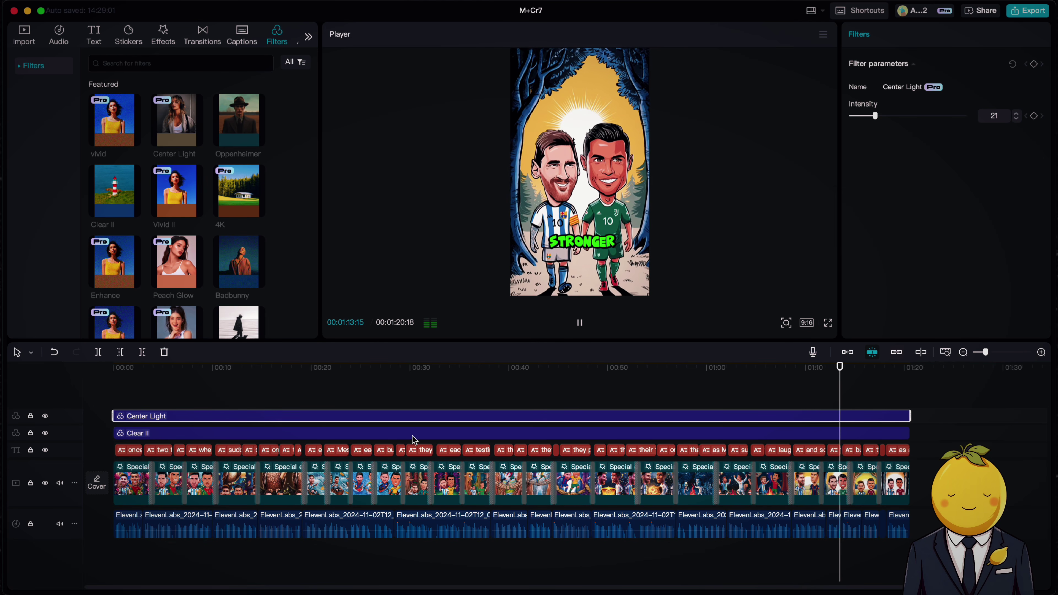
click(378, 378)
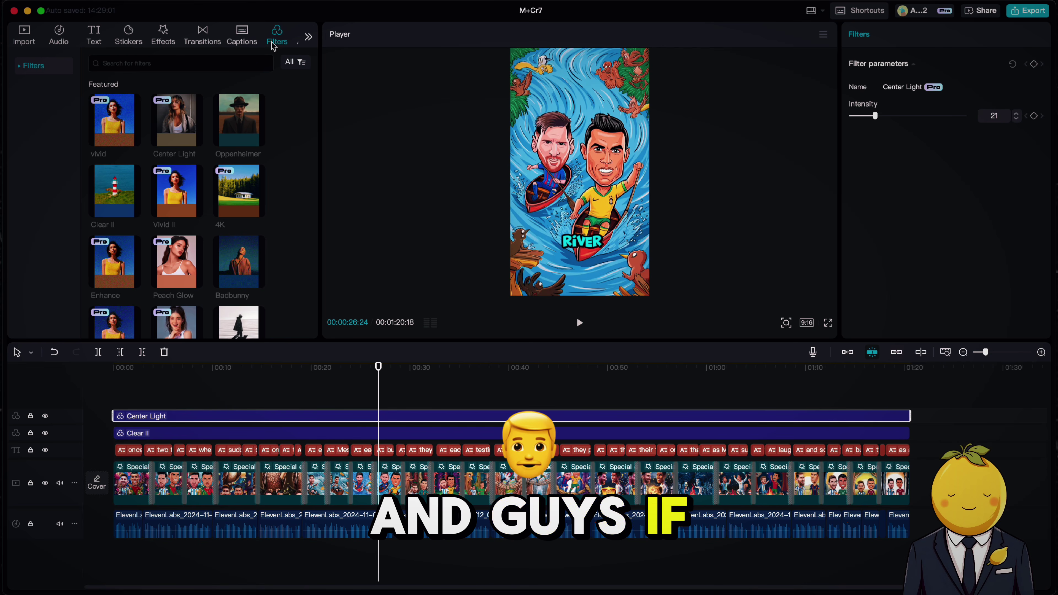
click(94, 35)
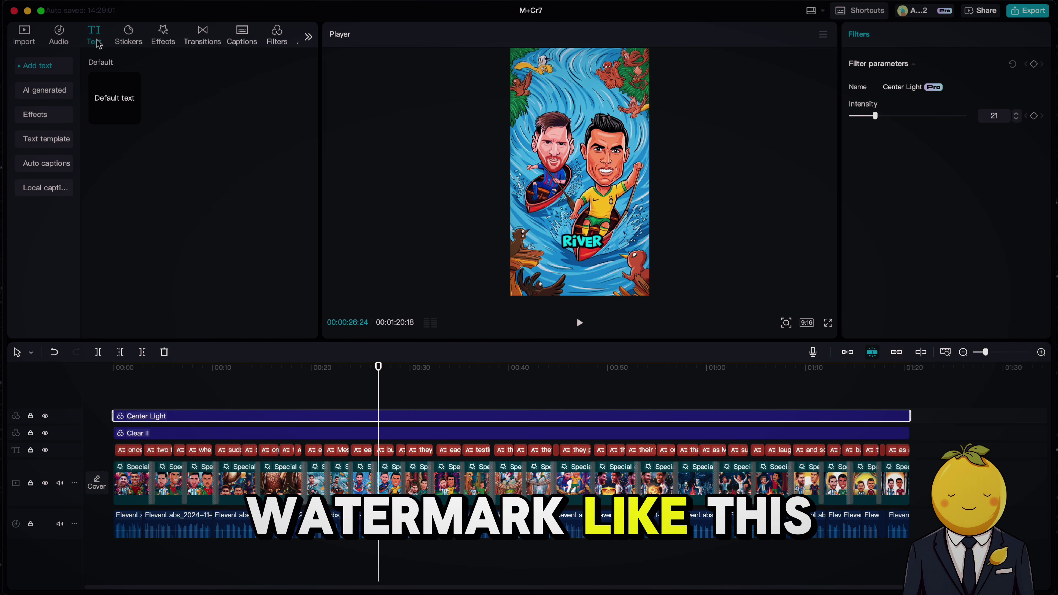
drag(114, 98, 389, 411)
click(874, 104)
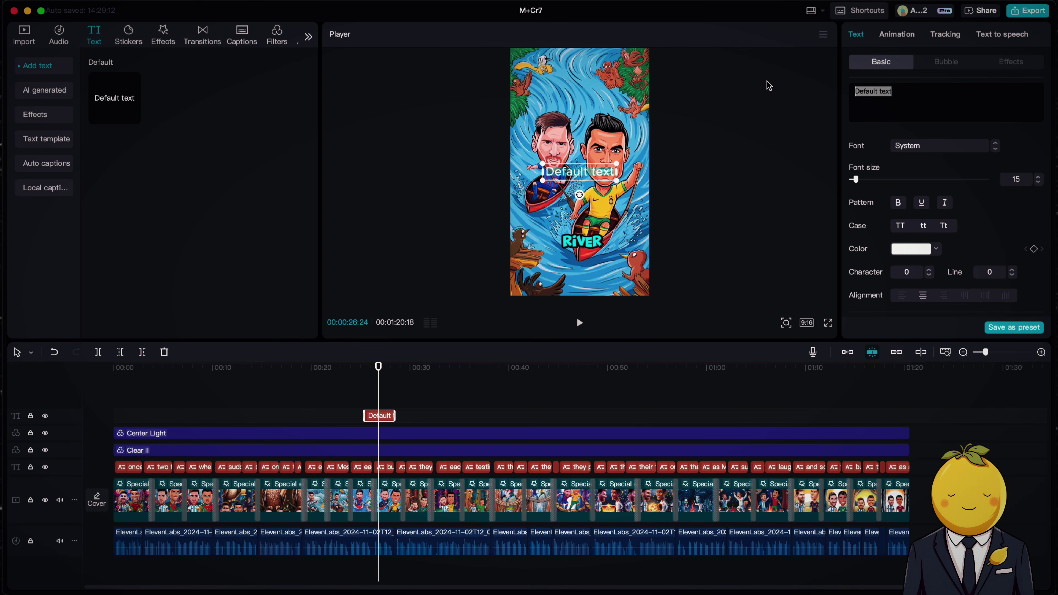
text(@footballb)
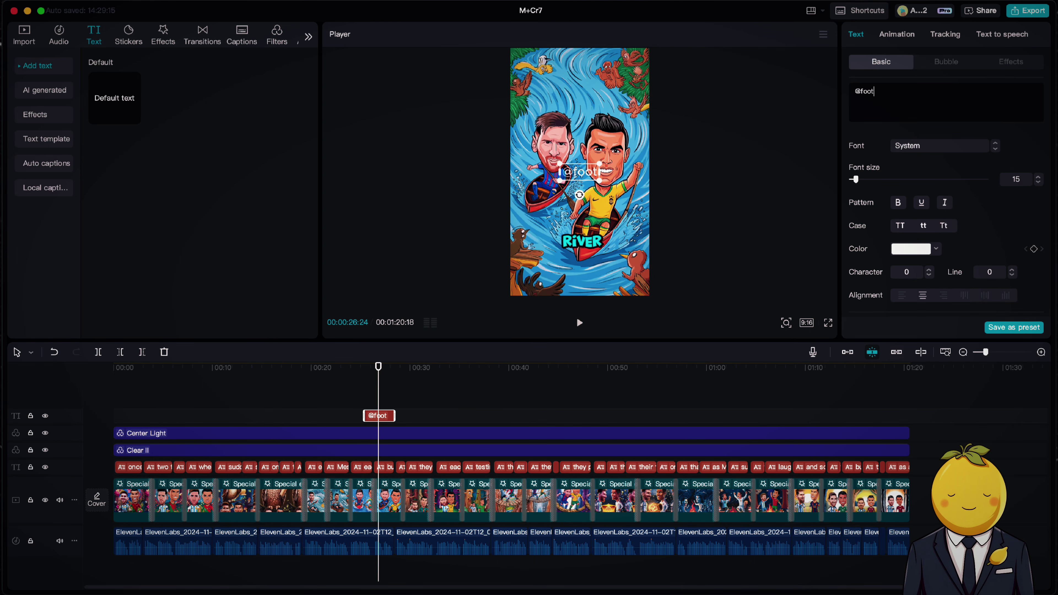
text(os)
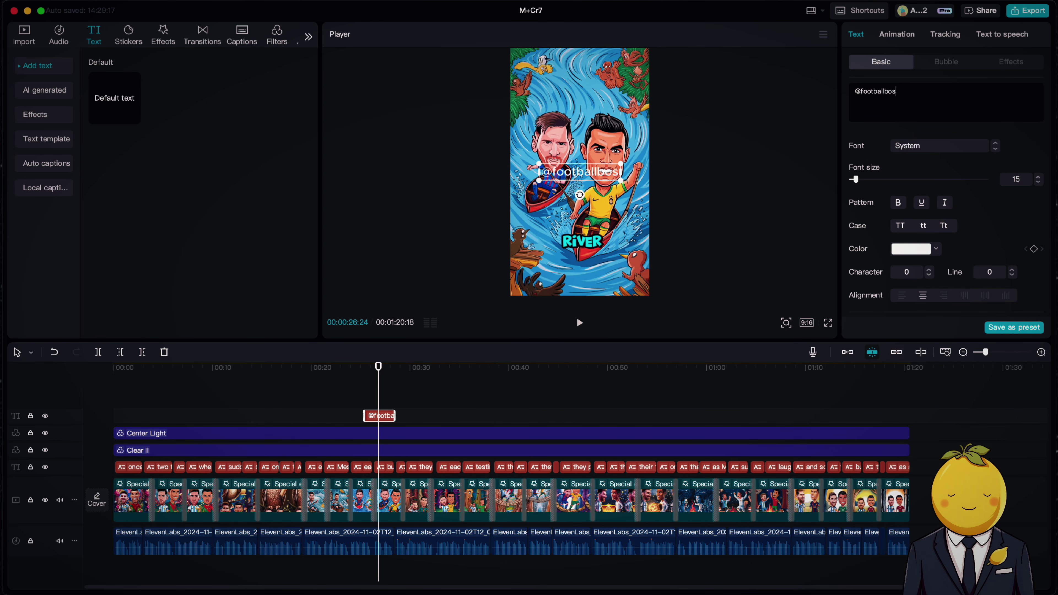
text(shd)
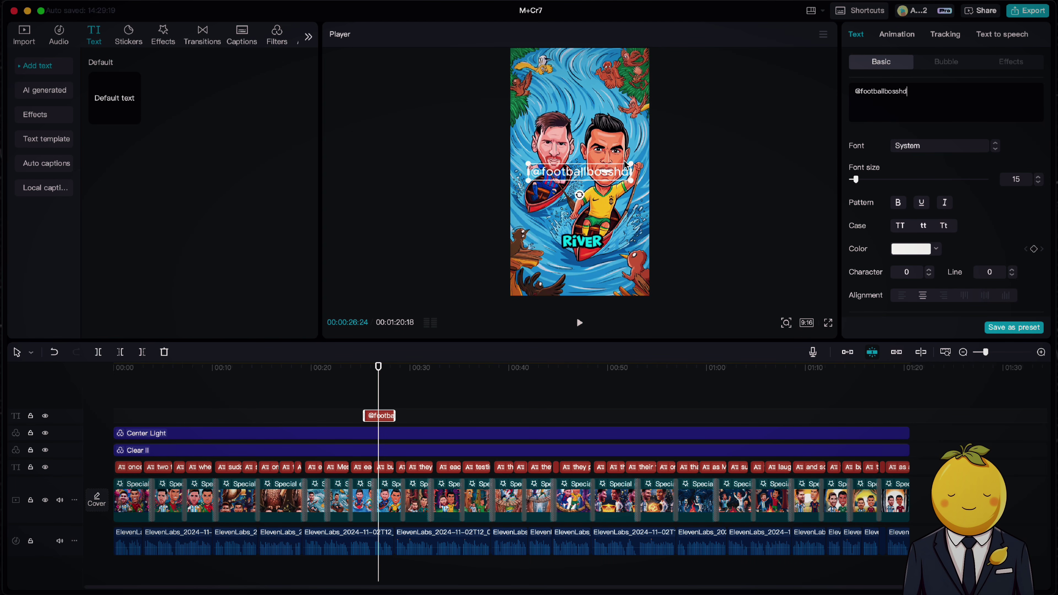
Step: Scale the watermark text down to about 52%, place it near the frame's upper edge at Y 1499, and lower its opacity
drag(629, 165, 585, 79)
scroll(917, 219, down, 10)
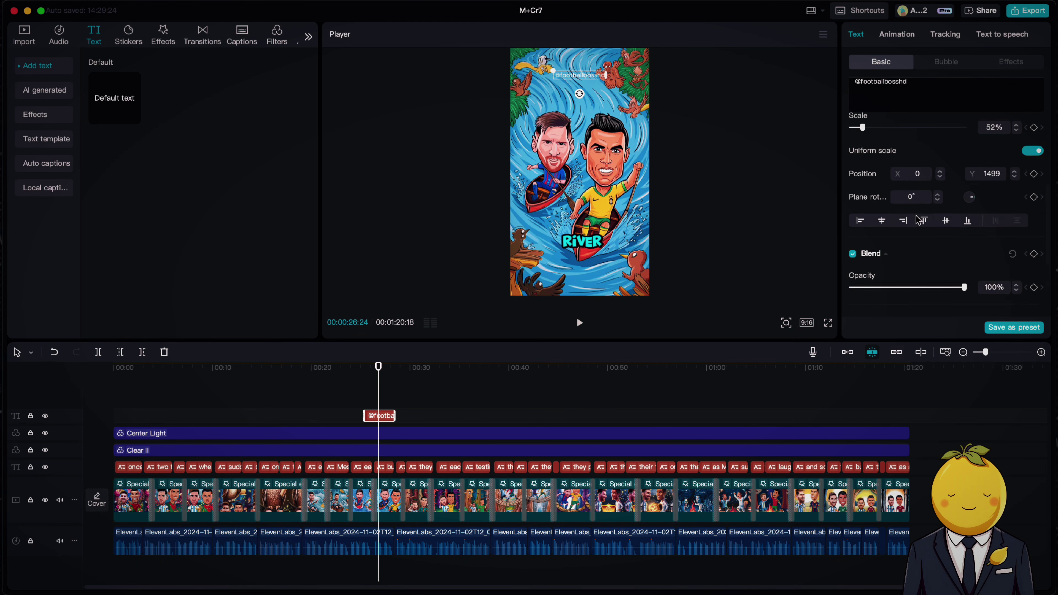
click(909, 148)
drag(909, 148, 913, 149)
click(393, 391)
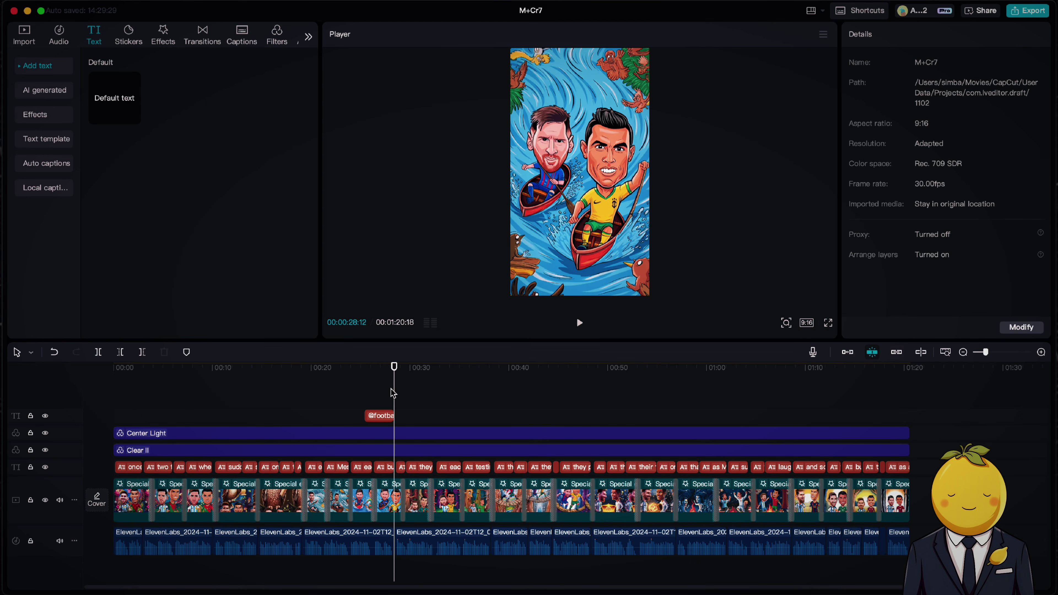
Step: Stretch the watermark text over the whole video and export it as M+Cr7 in 4K HEVC mp4 at 30 fps
drag(366, 416, 112, 416)
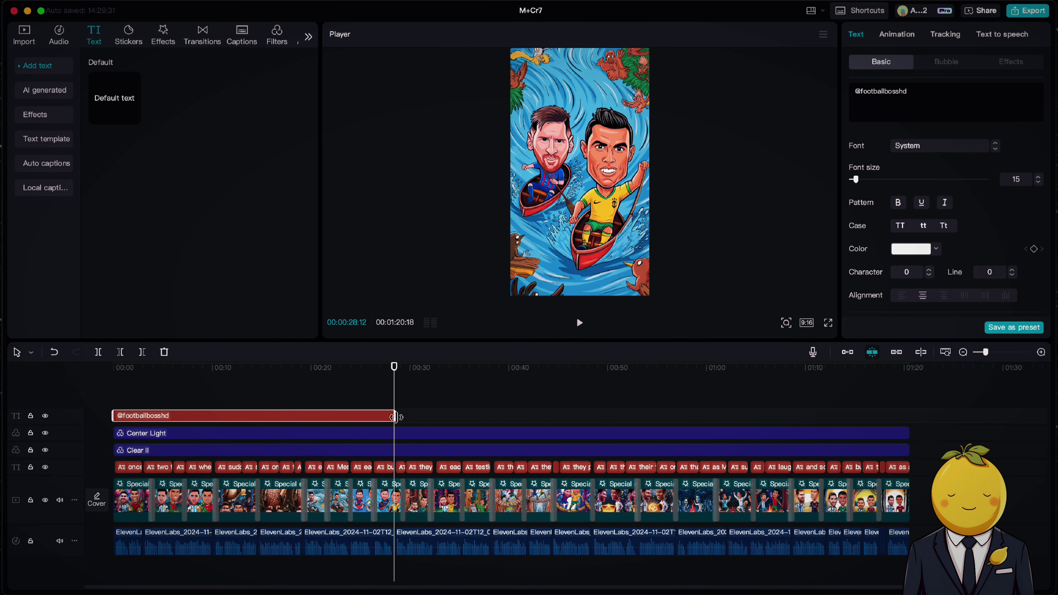
drag(396, 416, 910, 421)
key(space)
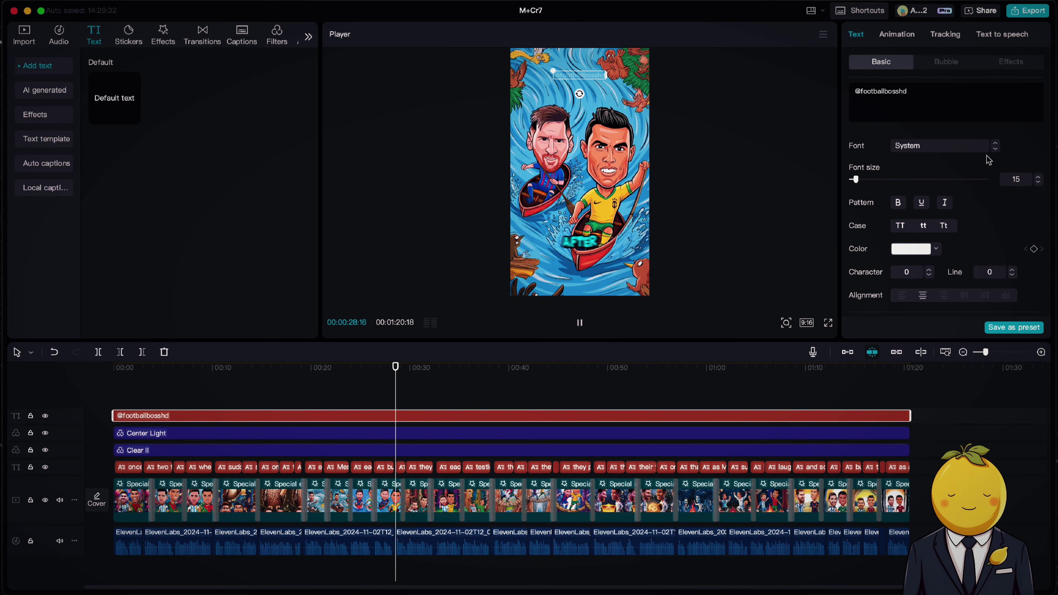
click(578, 321)
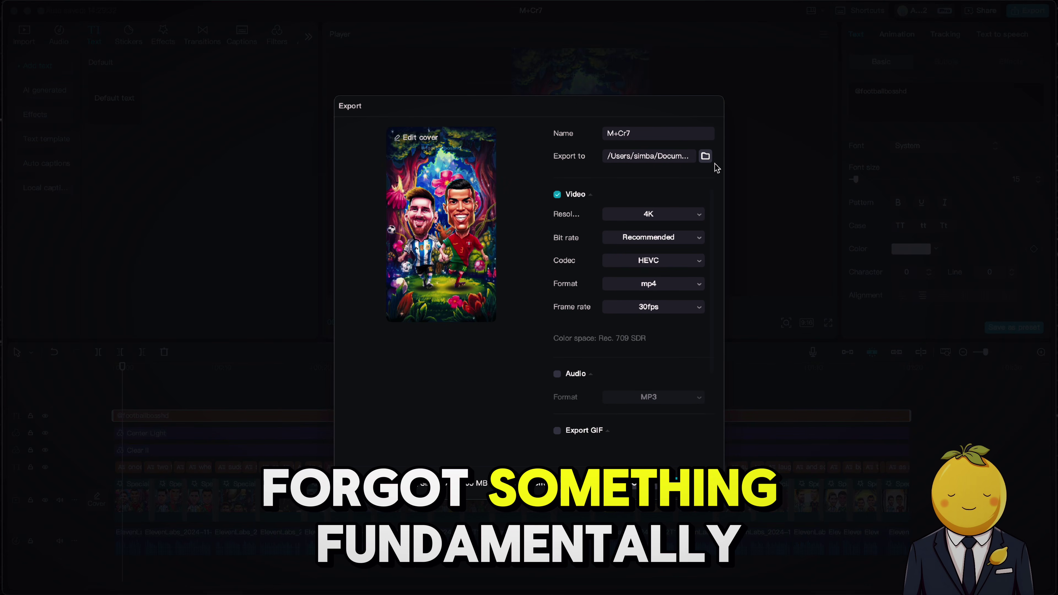
click(694, 485)
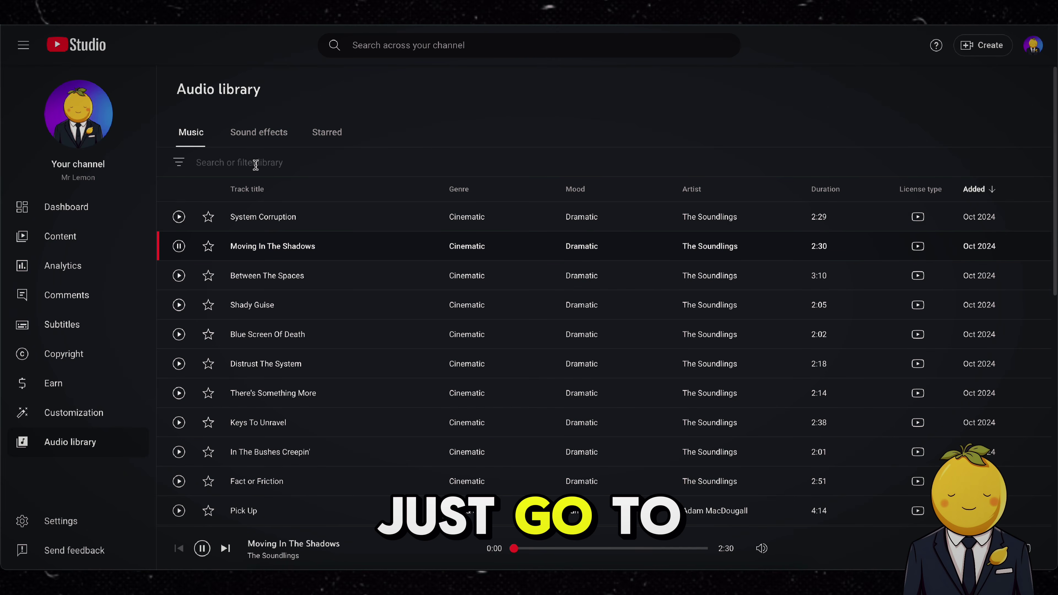
Step: In YouTube Studio's Audio library, search the music for "piano", listen to "Before I Go" by RKVC and download it
click(255, 163)
text(piano)
key(Return)
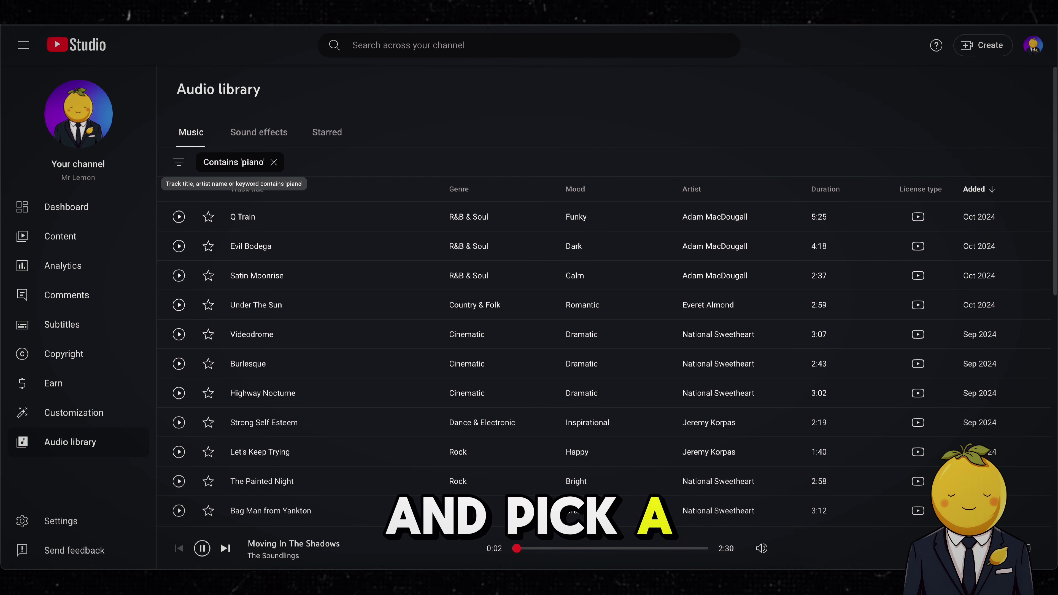
click(179, 246)
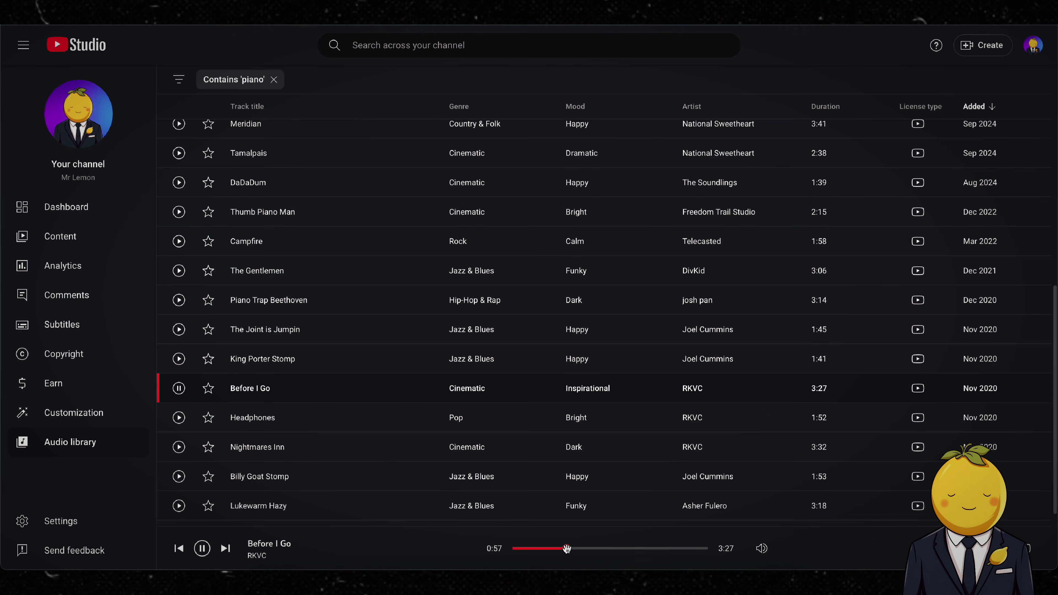
key(space)
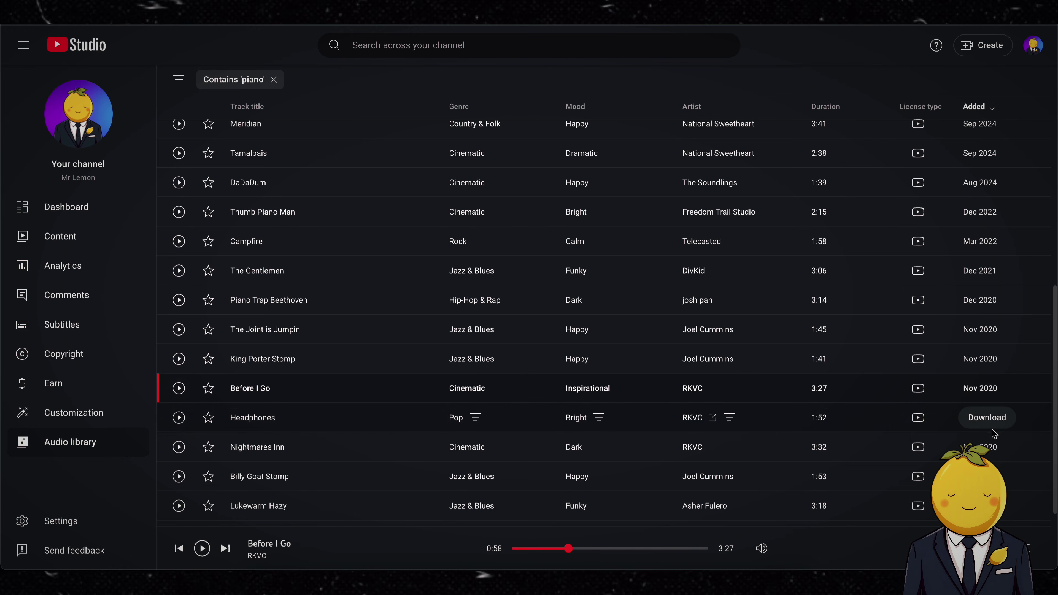
Step: Switch to CapCut and add the "Before I Go" track from the Downloads folder below the narration audio
click(529, 582)
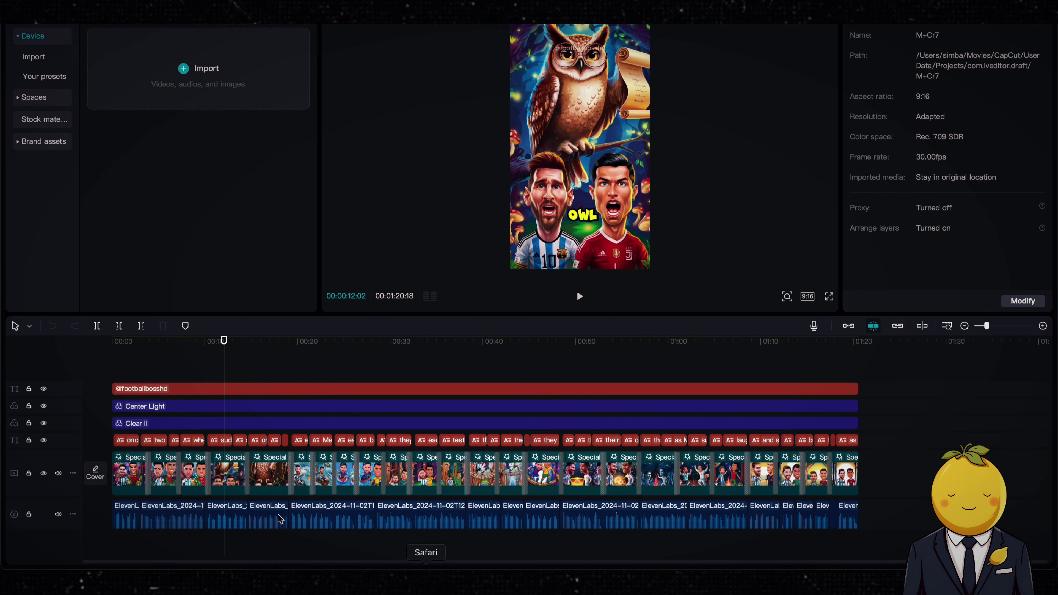
click(267, 581)
click(184, 141)
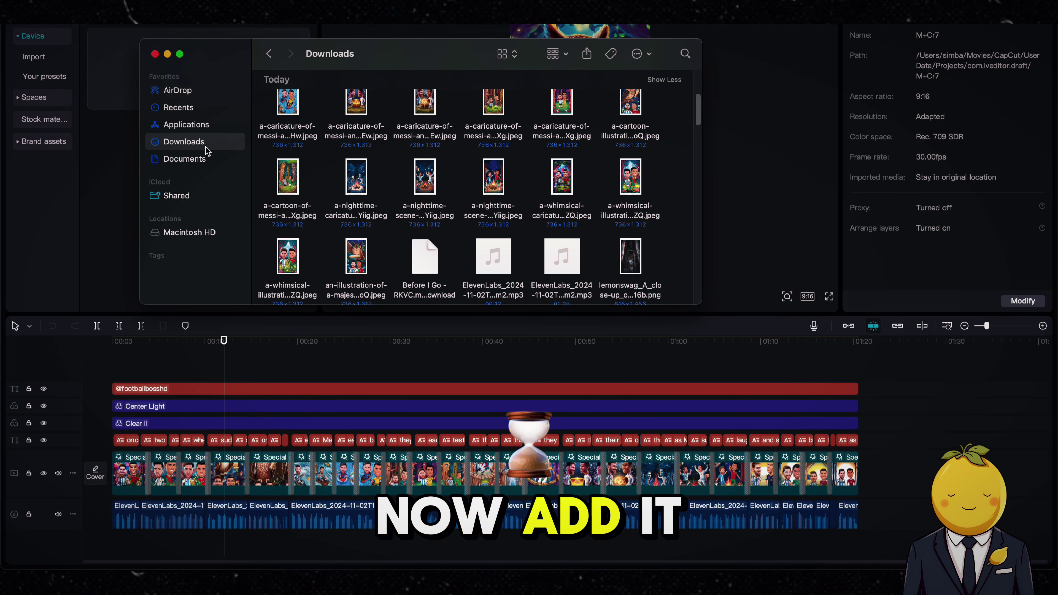
scroll(336, 196, down, 5)
drag(425, 154, 258, 542)
Step: Align the background music with the start of the video and lower its volume to -13.6 dB during playback
scroll(258, 459, down, 2)
key(space)
drag(329, 511, 219, 522)
scroll(539, 510, right, 5)
key(space)
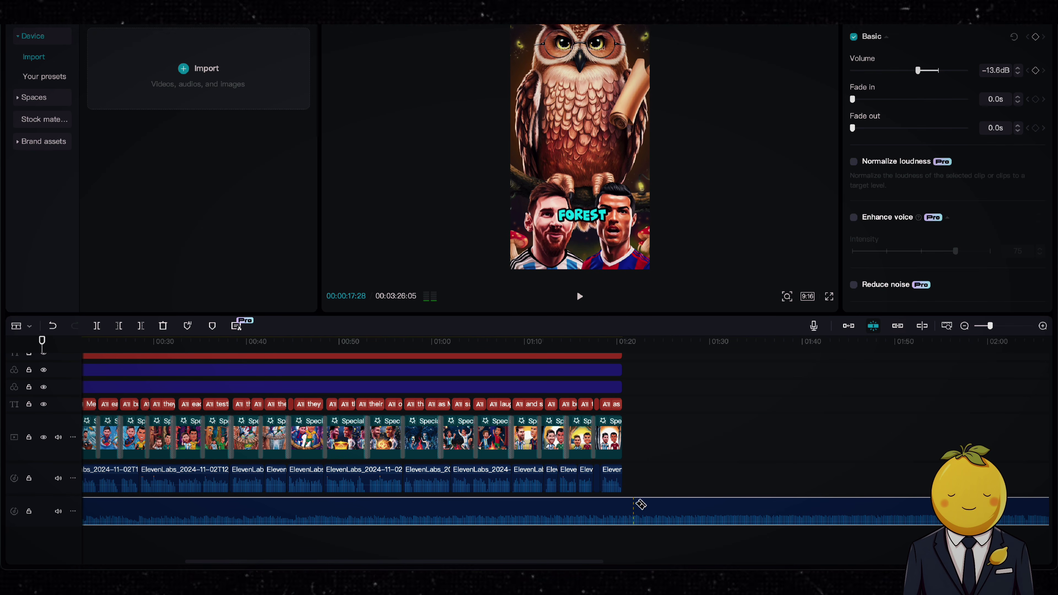
Step: Split the background music at the end of the video and delete the excess part
click(626, 508)
key(a)
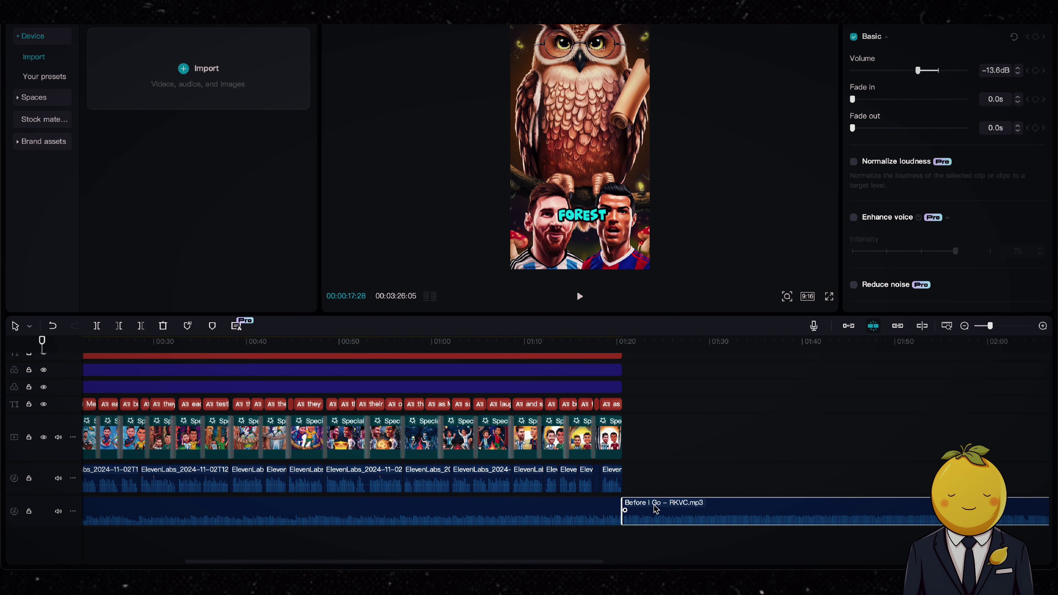
key(Delete)
scroll(648, 513, left, 3)
scroll(620, 486, up, 1)
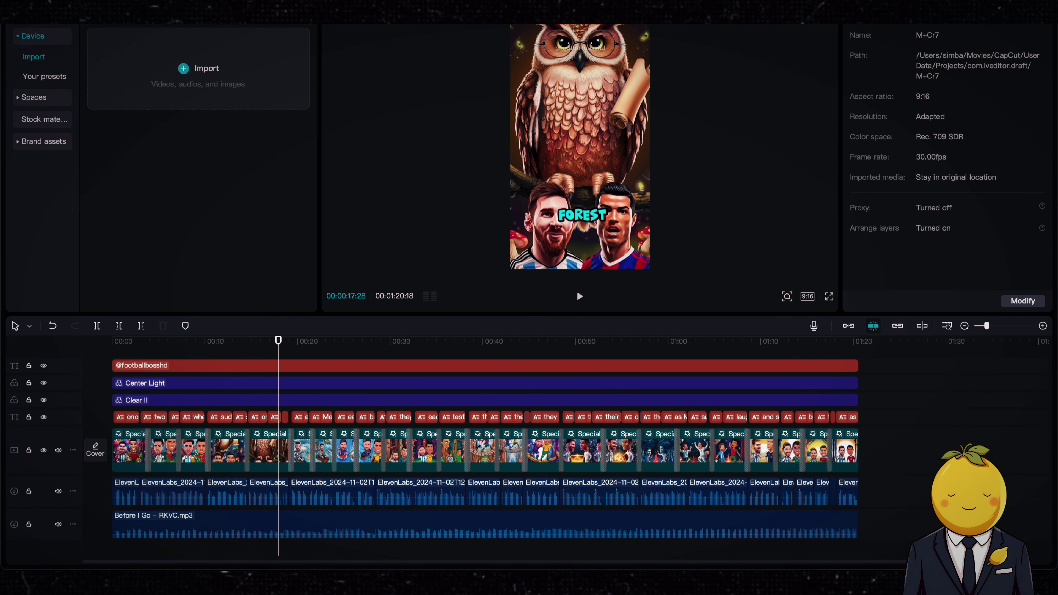
Step: Export the video as M+Cr7(1) to the AI Football Legend folder in 4K HEVC mp4 at 30 fps
key(super+e)
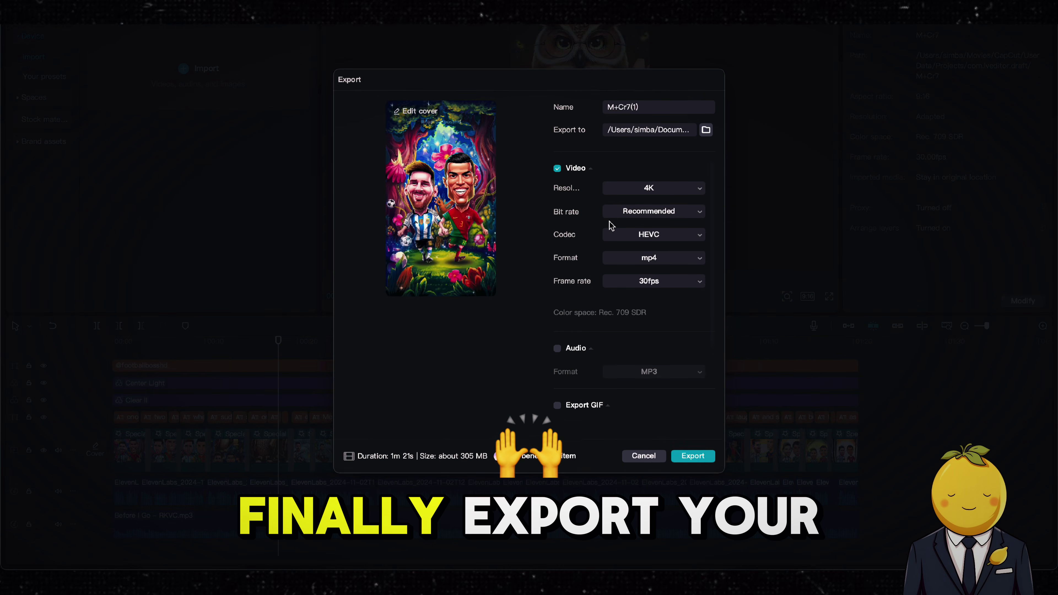
click(706, 130)
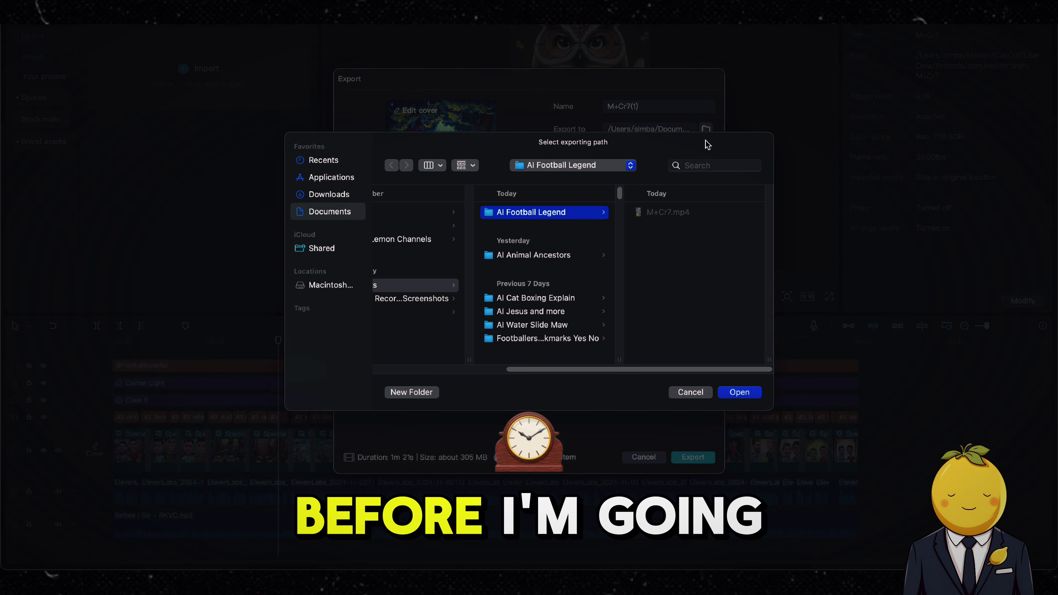
click(740, 392)
click(692, 457)
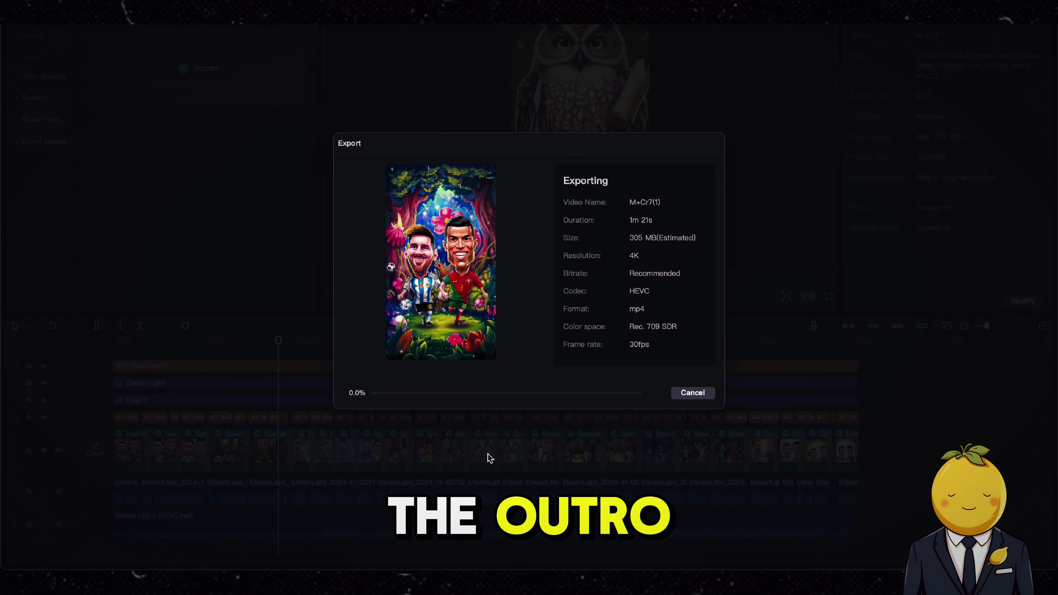